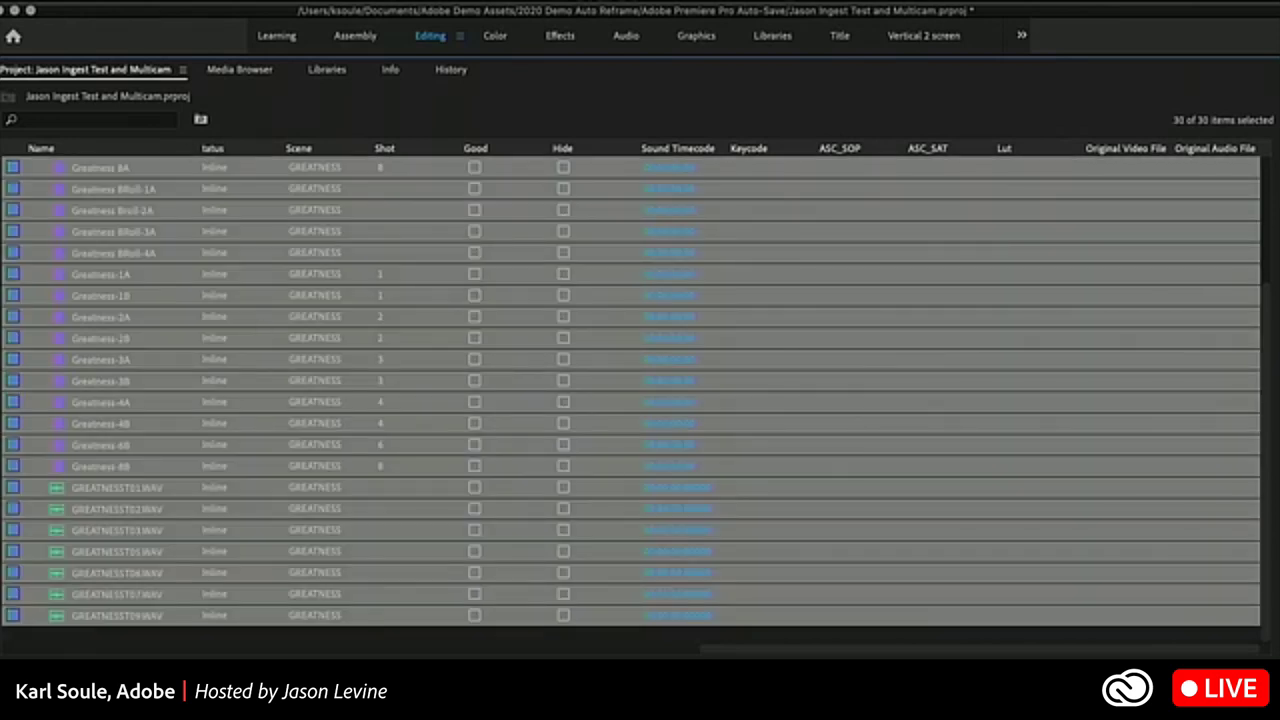
- Update the metadata of the selected clips from FOOTPRINTS_UPDATED_DAY_1.ale and from FOOTPRINTS DAY 1 with CDL.ale
left_click(20, 0)
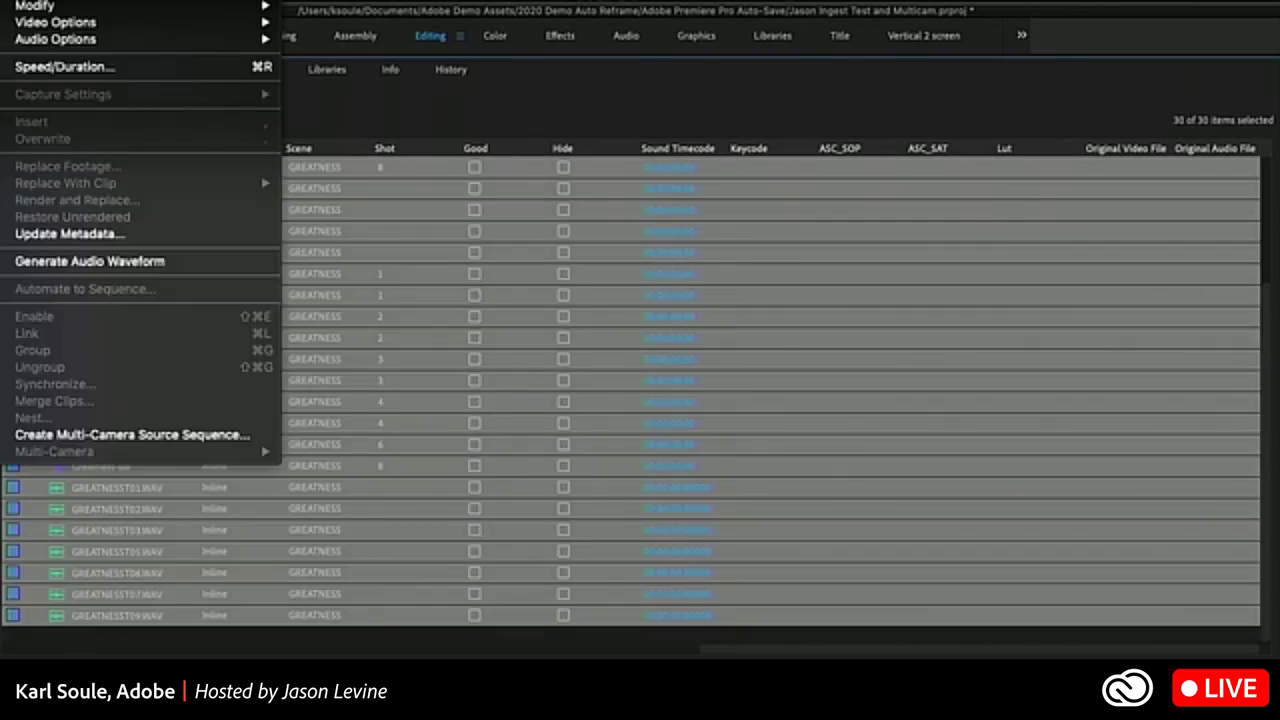
left_click(73, 235)
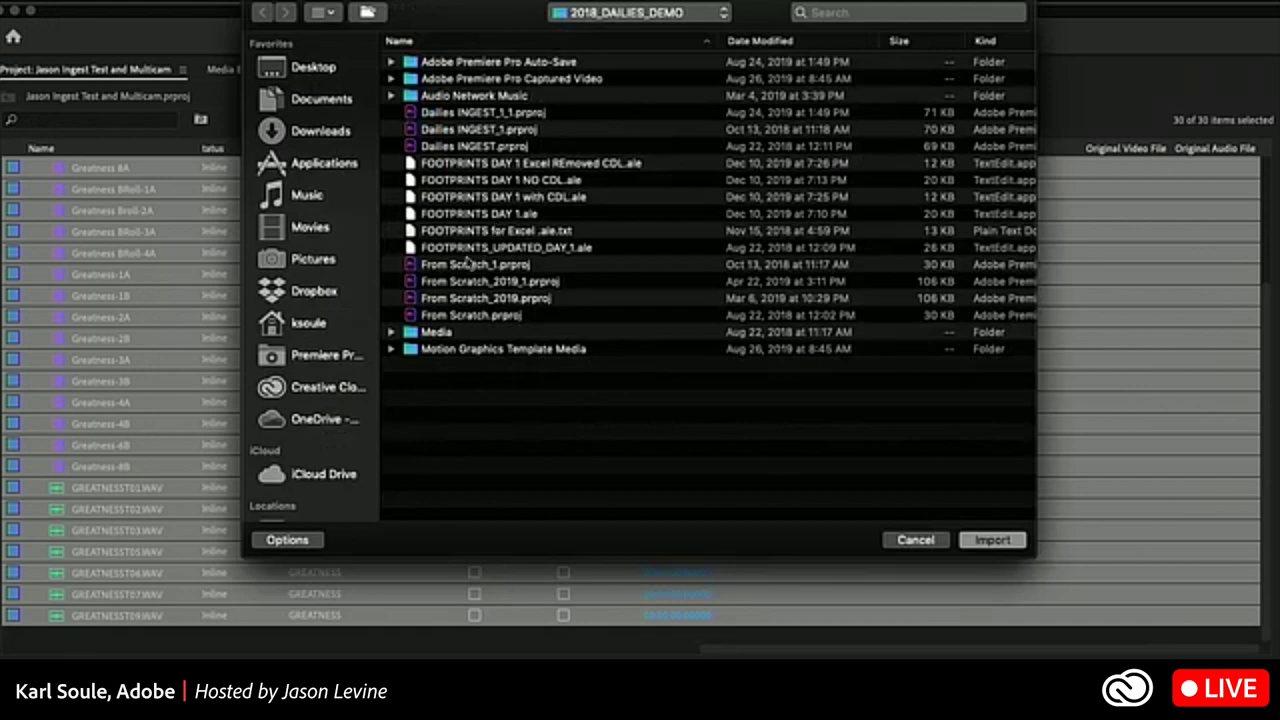
left_click(450, 248)
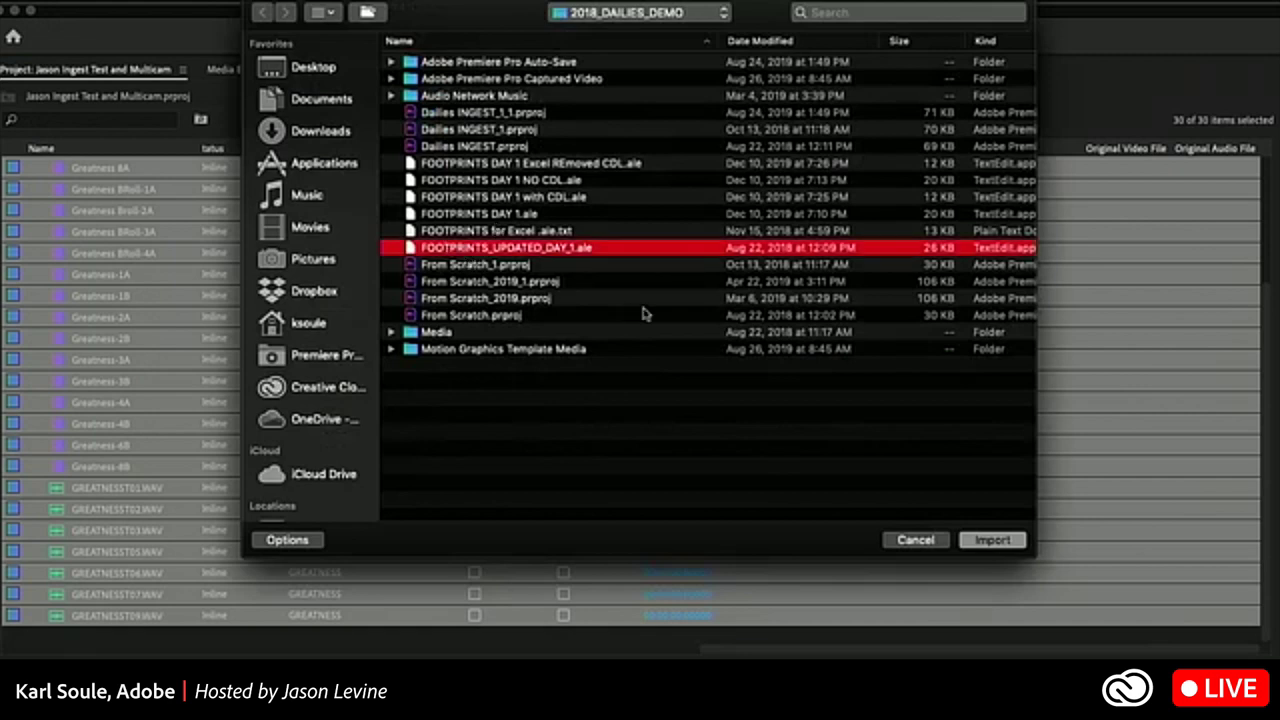
left_click(988, 540)
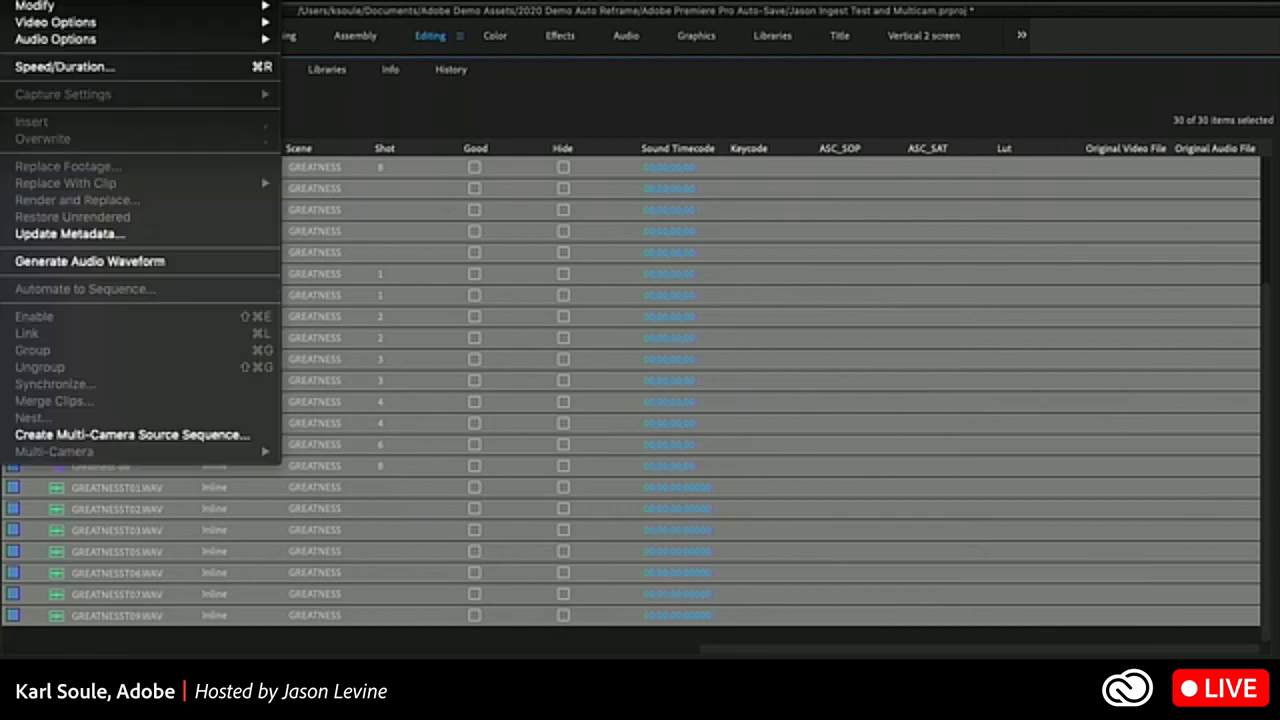
left_click(105, 236)
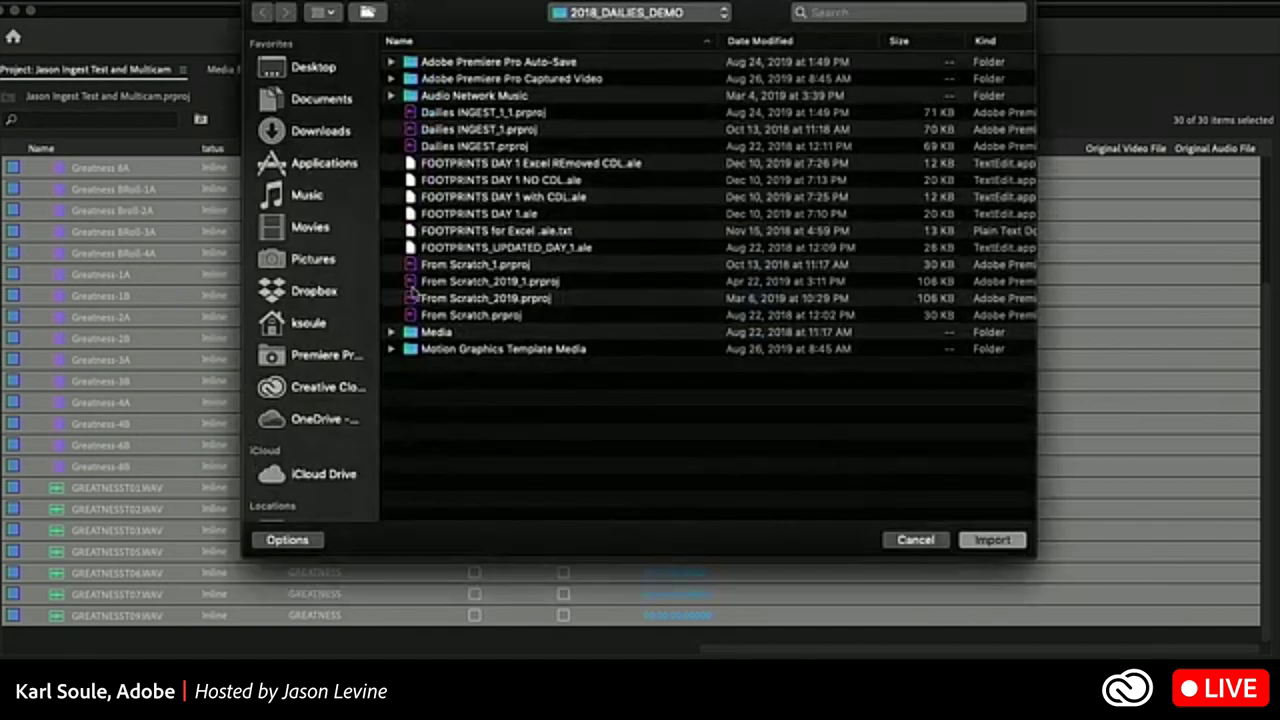
double_click(474, 198)
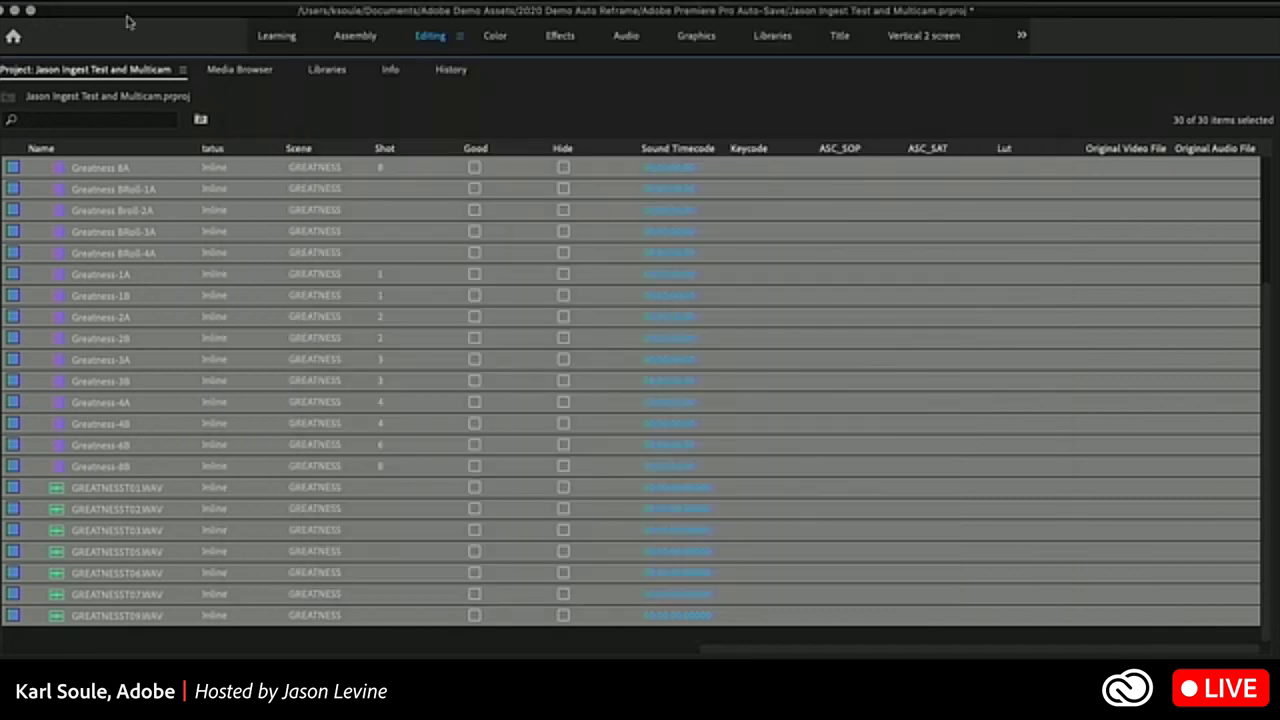
- Update the selected clips' metadata again from FOOTPRINTS_UPDATED_DAY_1.ale and check the metadata columns of the clips
left_click(30, 0)
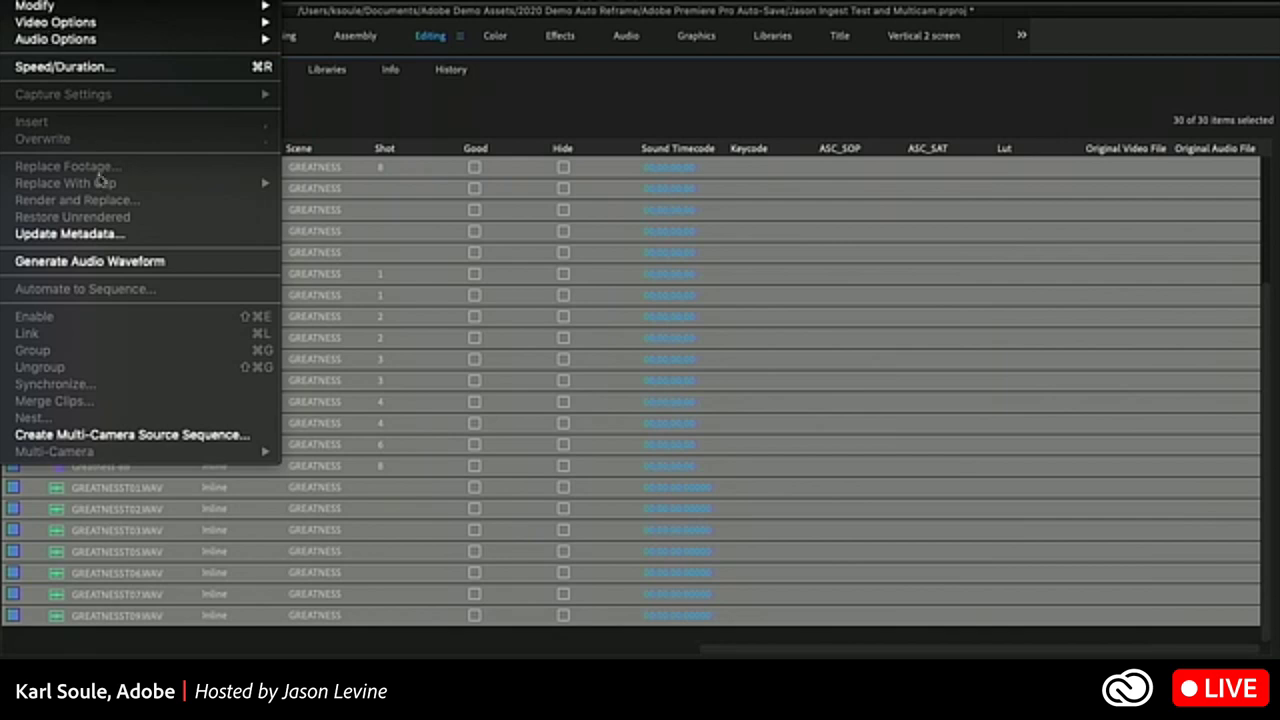
left_click(92, 233)
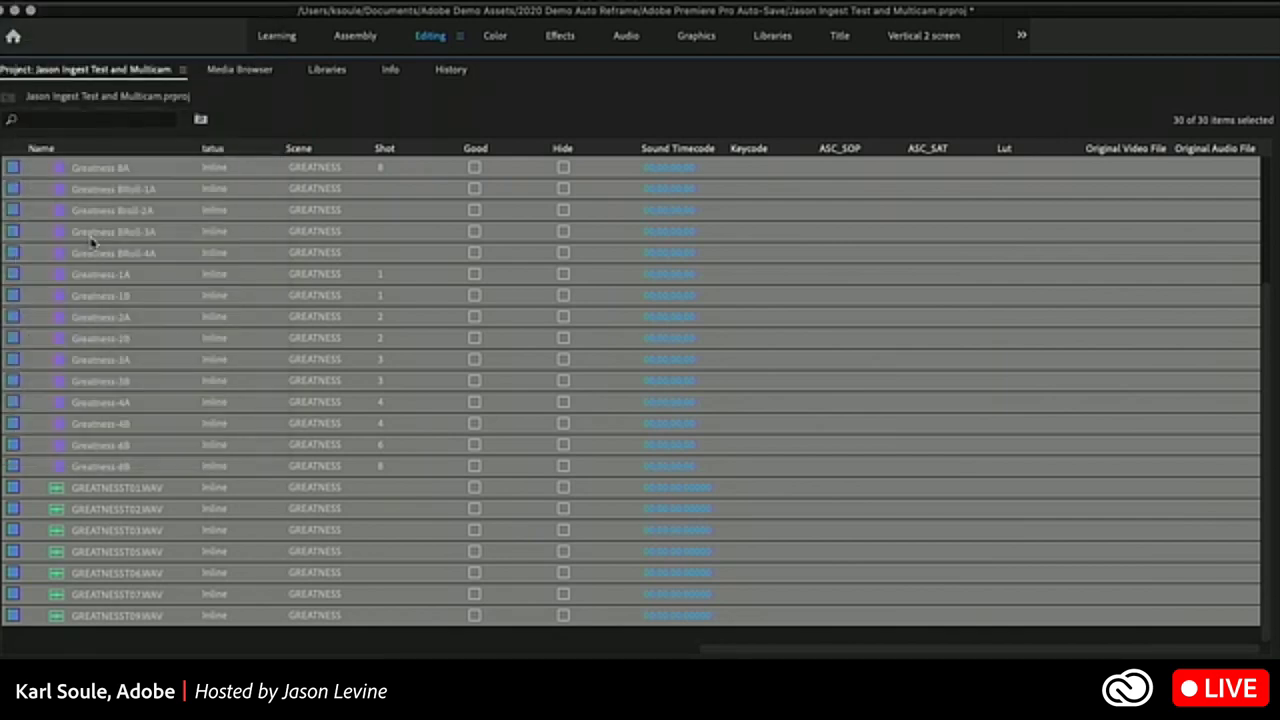
key("super+i")
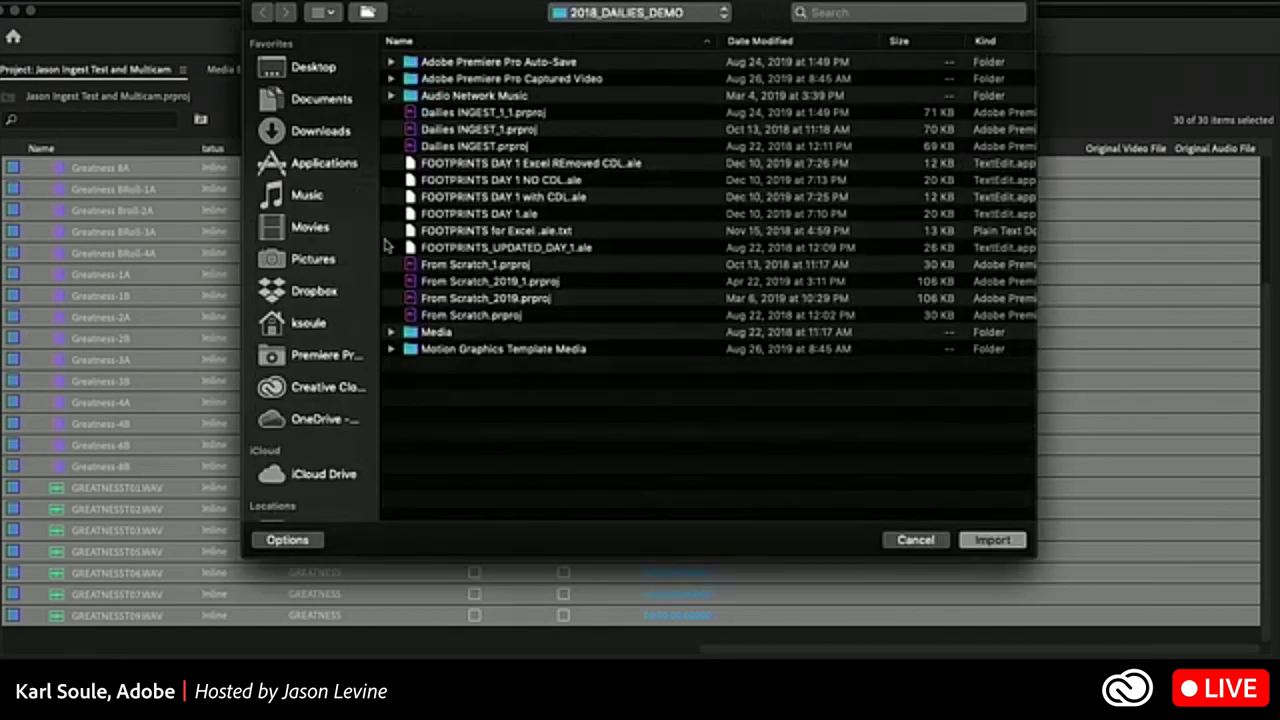
left_click(457, 251)
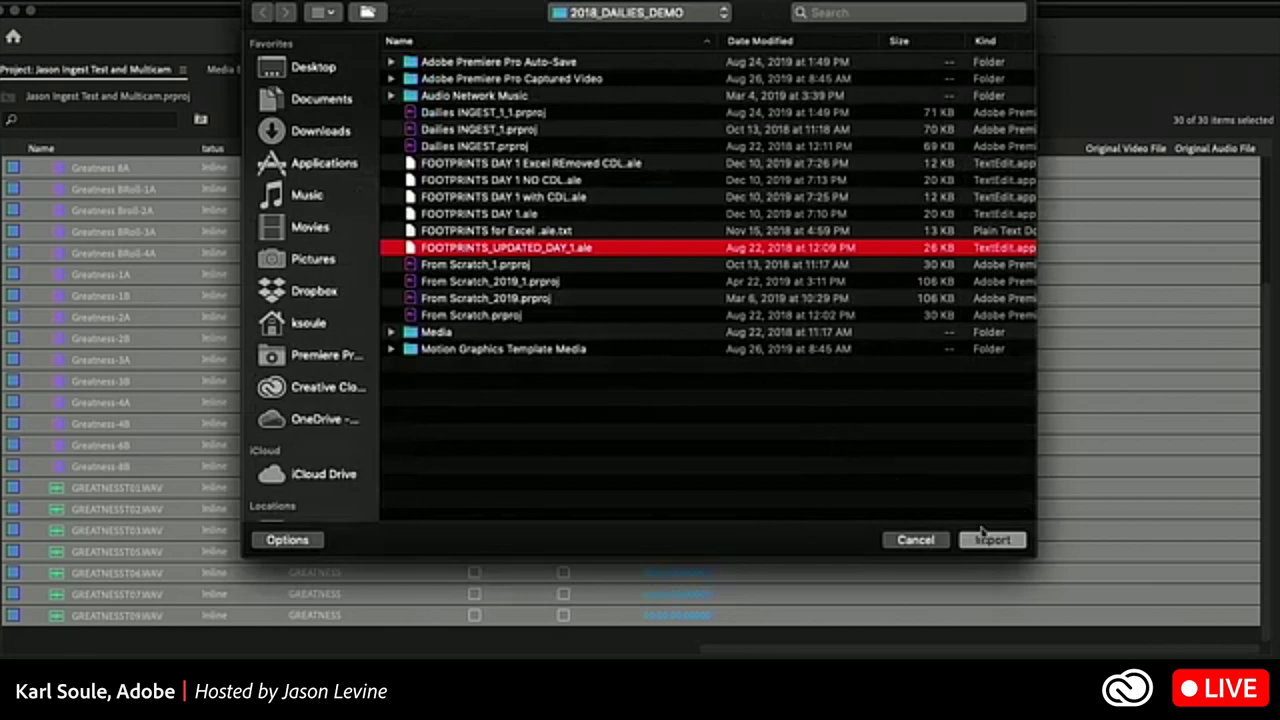
left_click(992, 540)
left_click(845, 553)
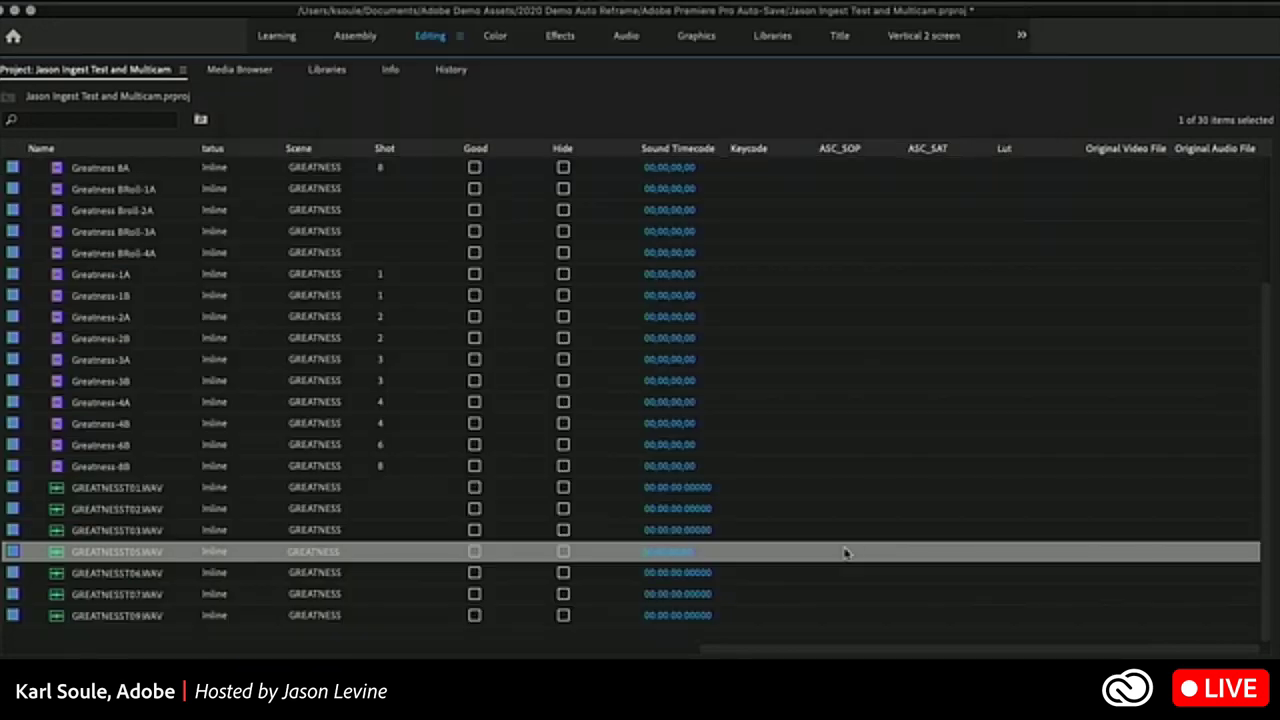
scroll(727, 470, "right", 10)
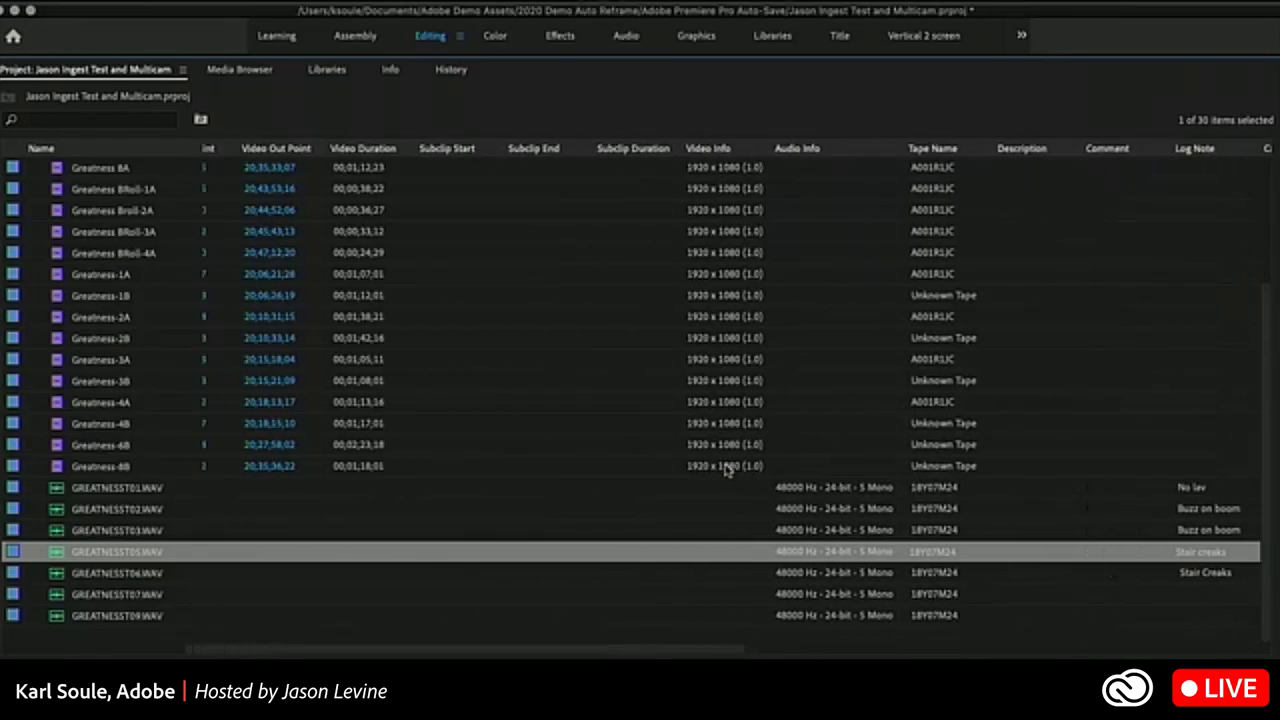
scroll(727, 470, "left", 10)
scroll(727, 470, "up", 4)
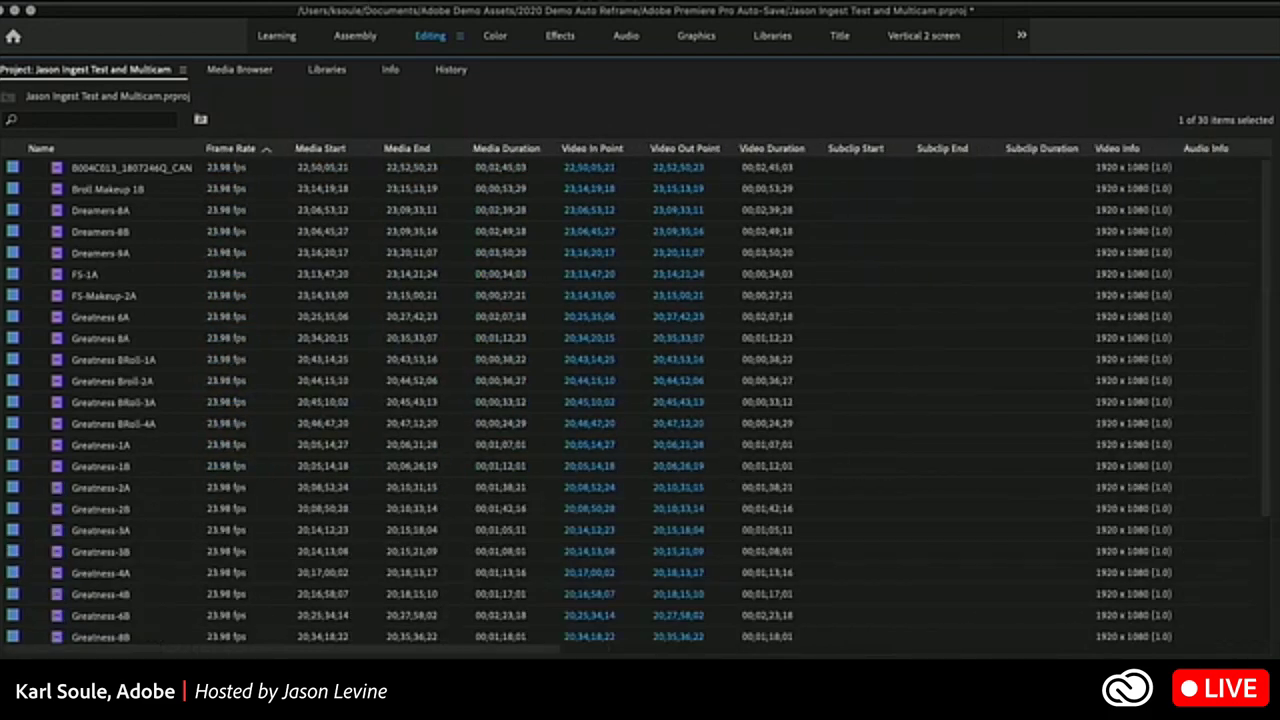
key("super+a")
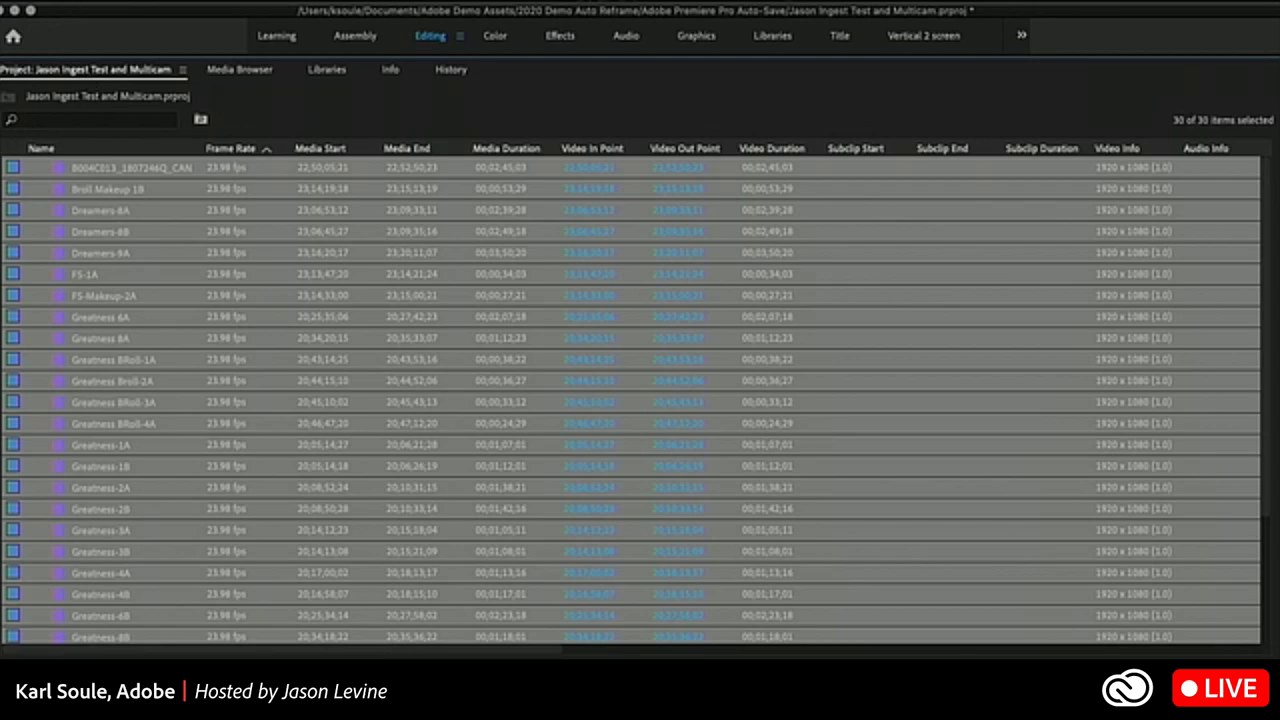
key("Left")
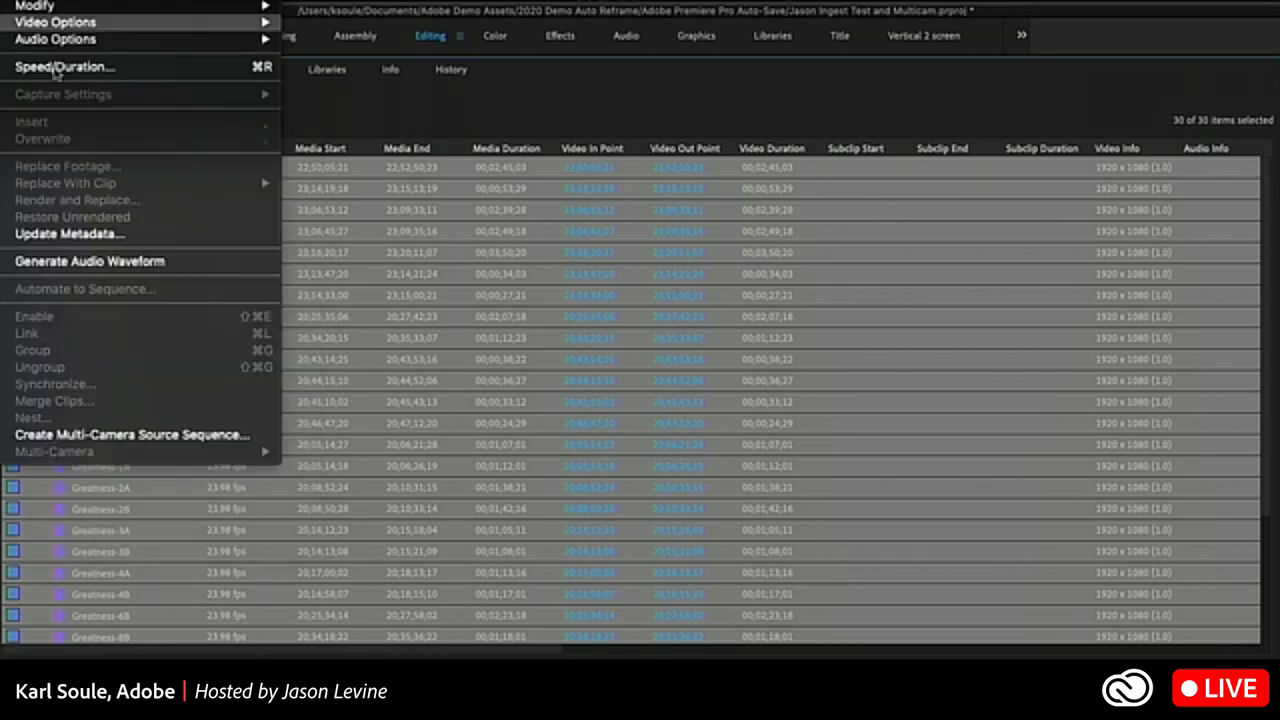
left_click(70, 233)
key("super+i")
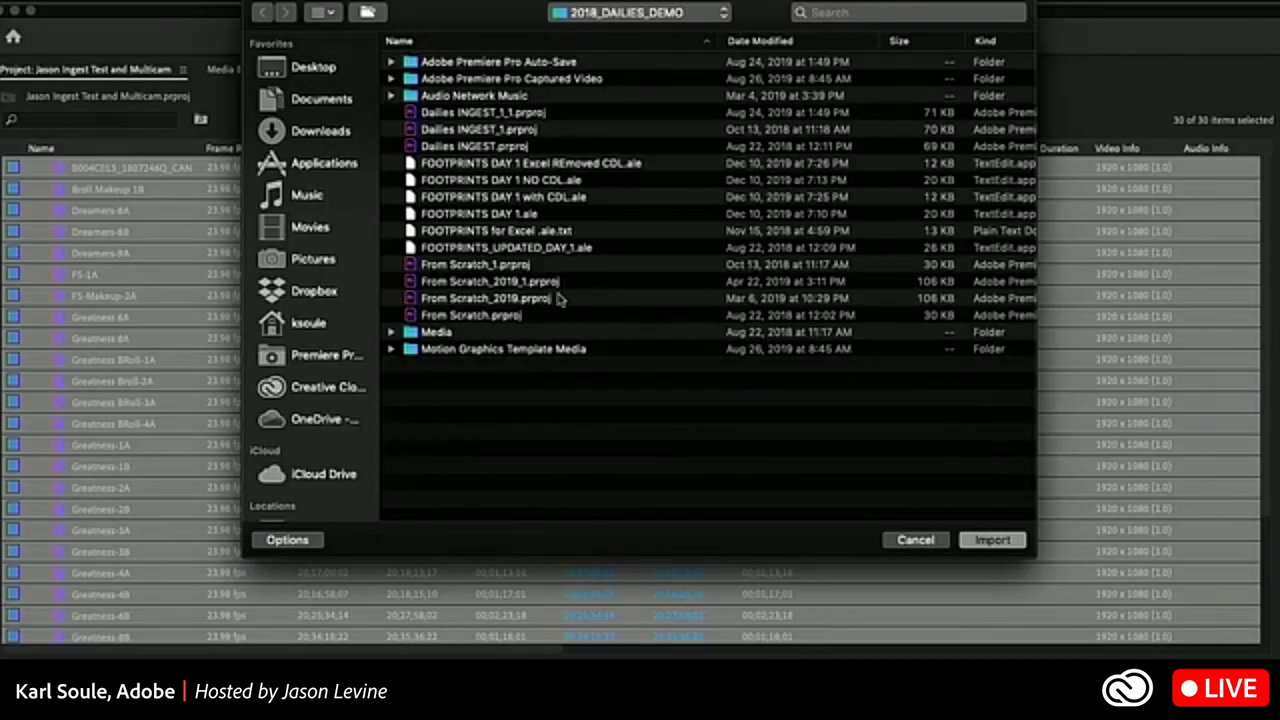
left_click(915, 545)
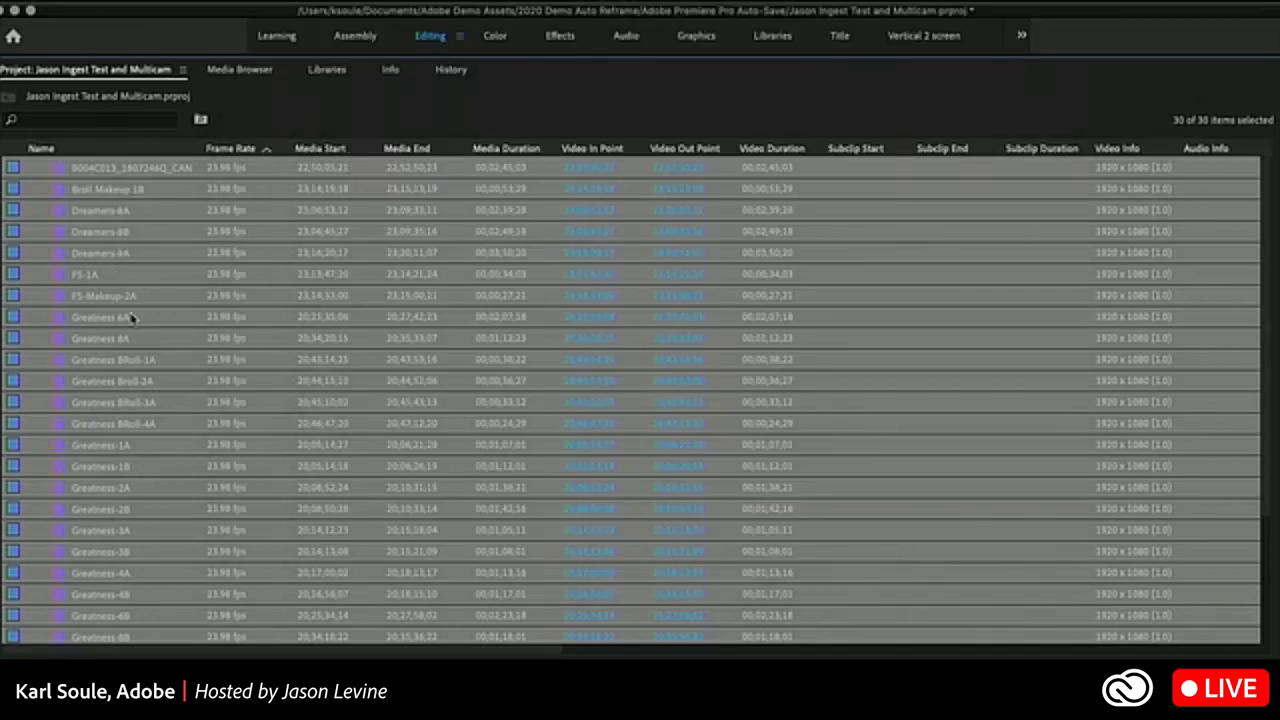
- View the Avid Log Exchange export settings for all project clips and leave without saving a file
left_click(5, 2)
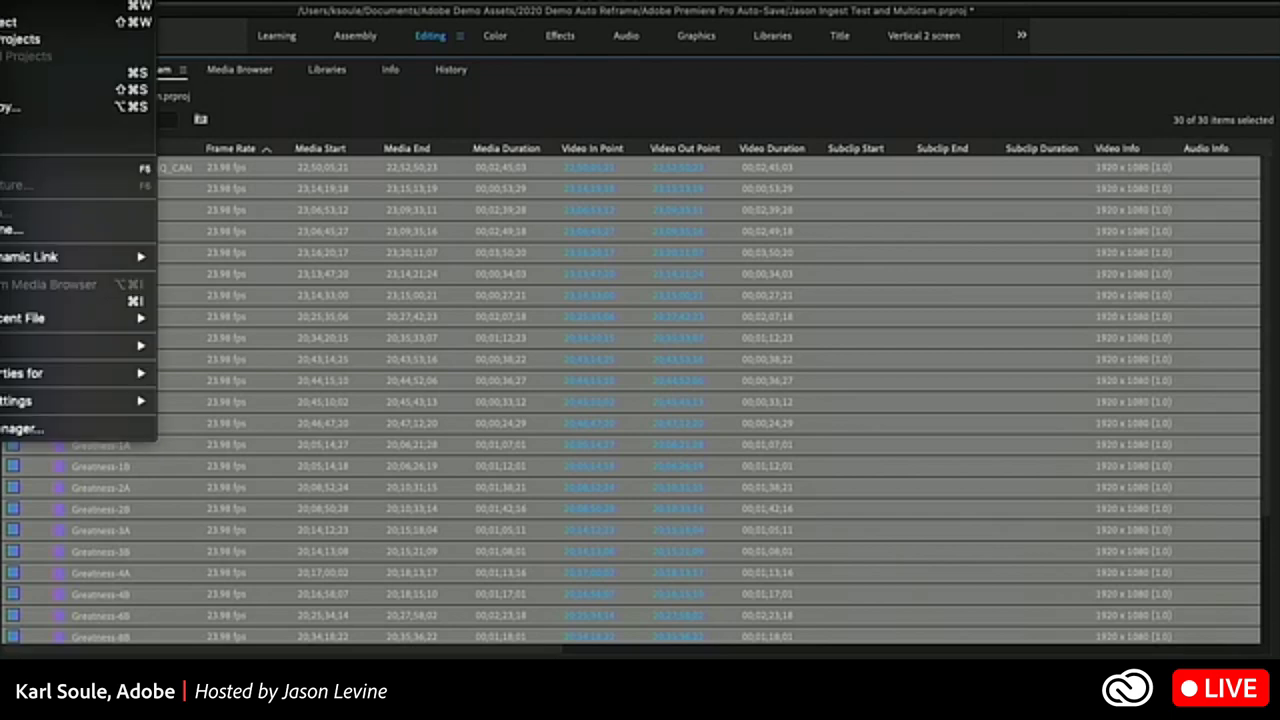
mouse_move(86, 345)
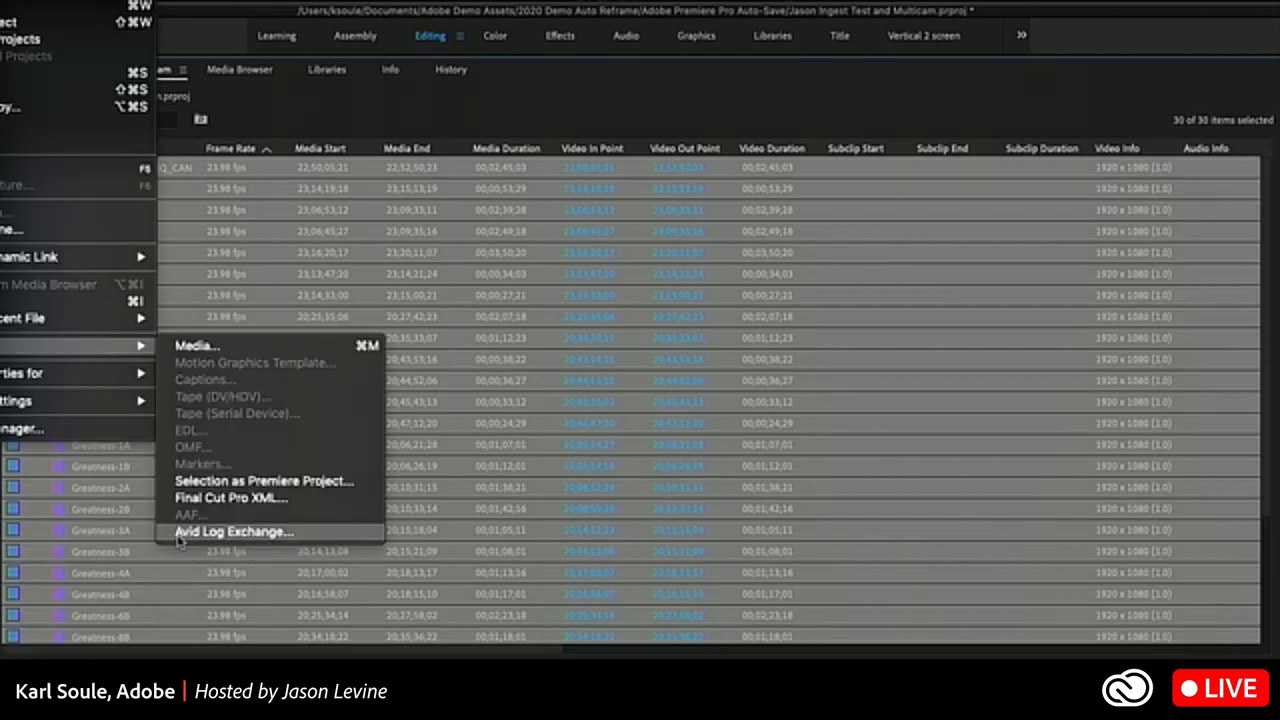
left_click(229, 532)
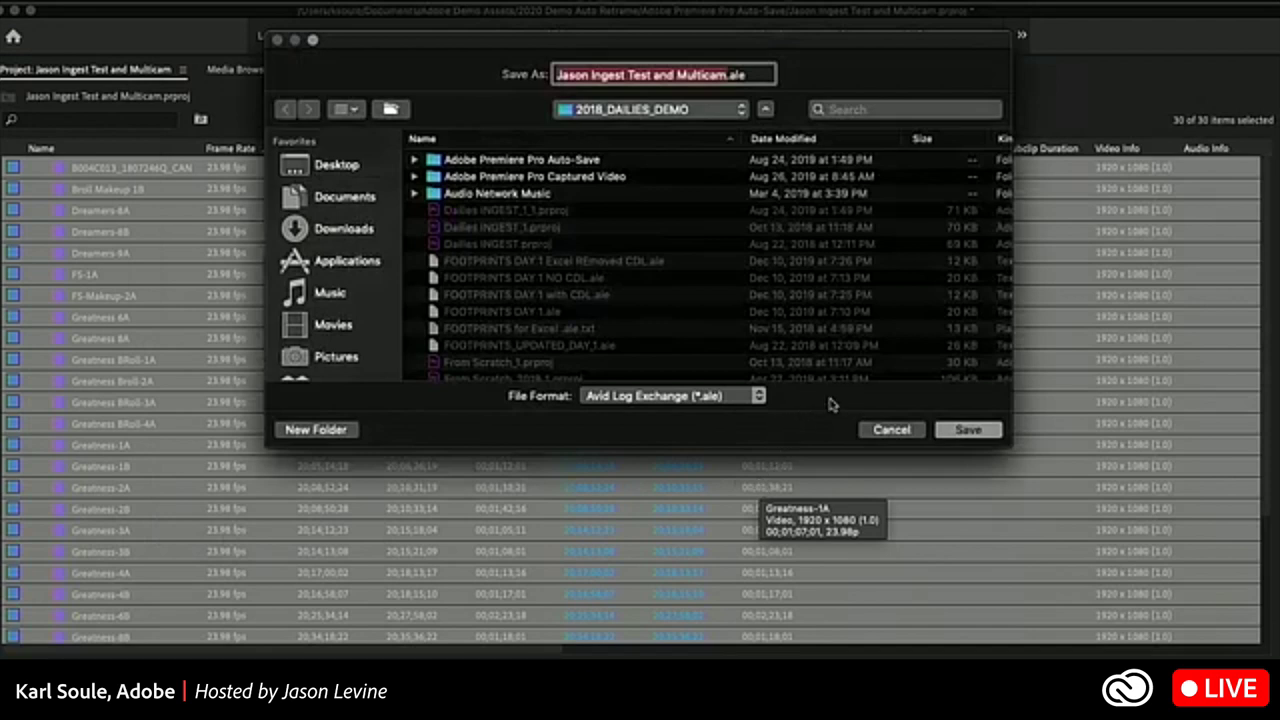
left_click(891, 430)
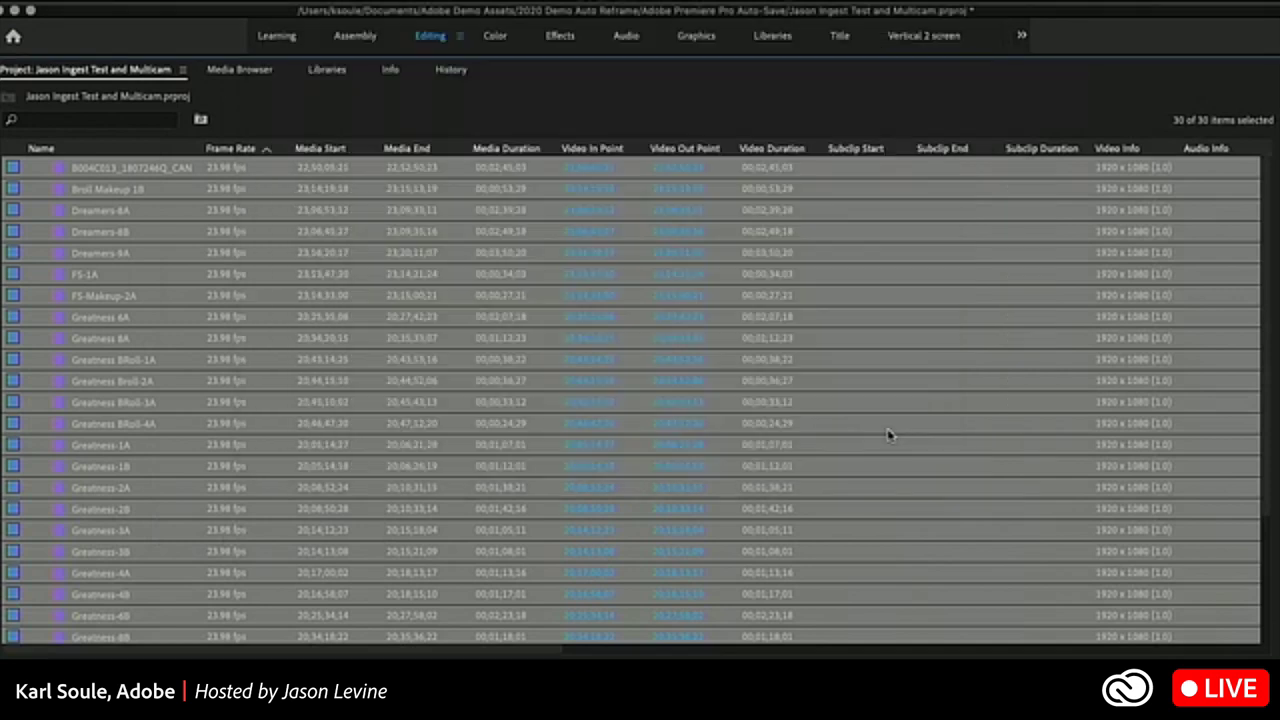
- Examine the range of video clips and WAV files in the project list along with their media timecodes
left_click(335, 398)
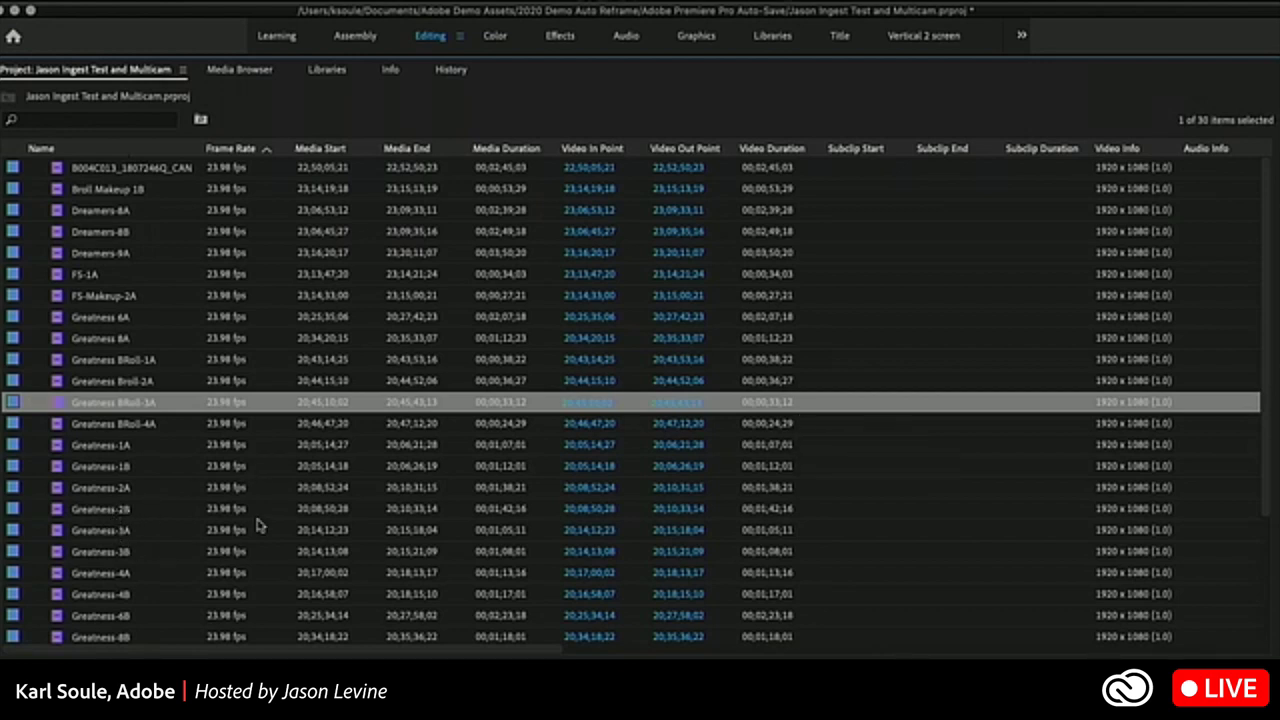
left_click(57, 172)
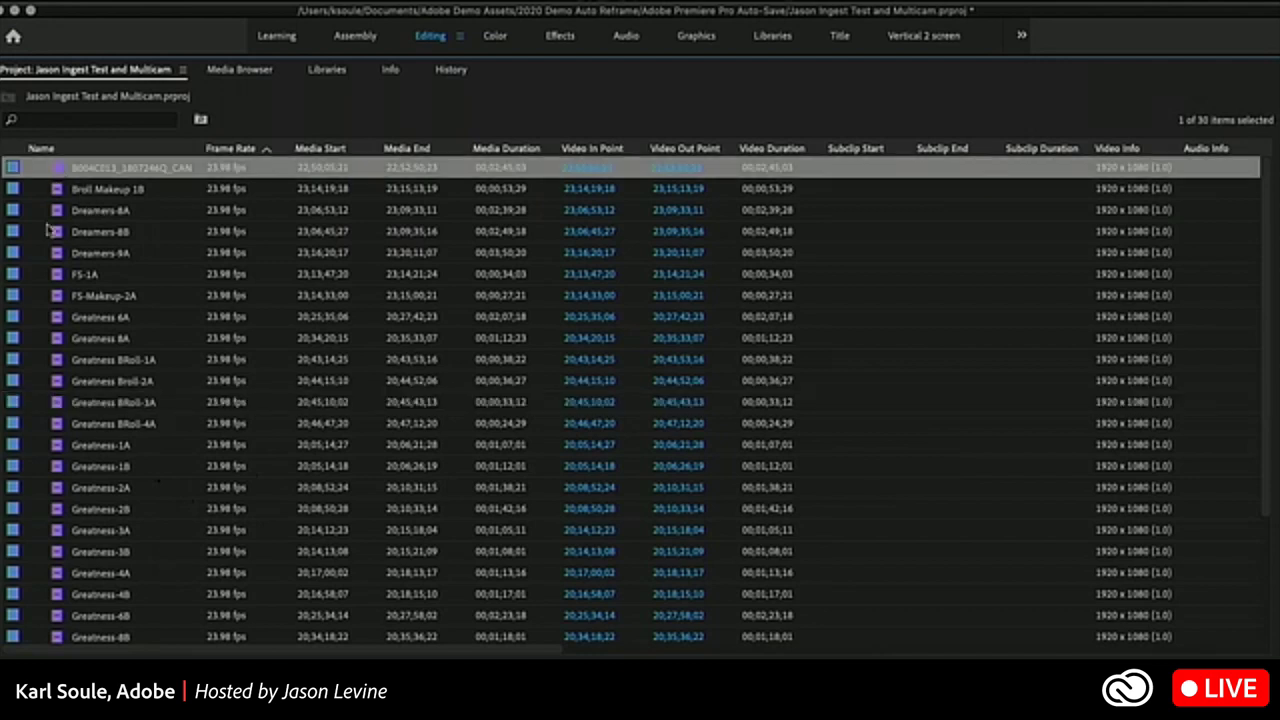
left_click(58, 637)
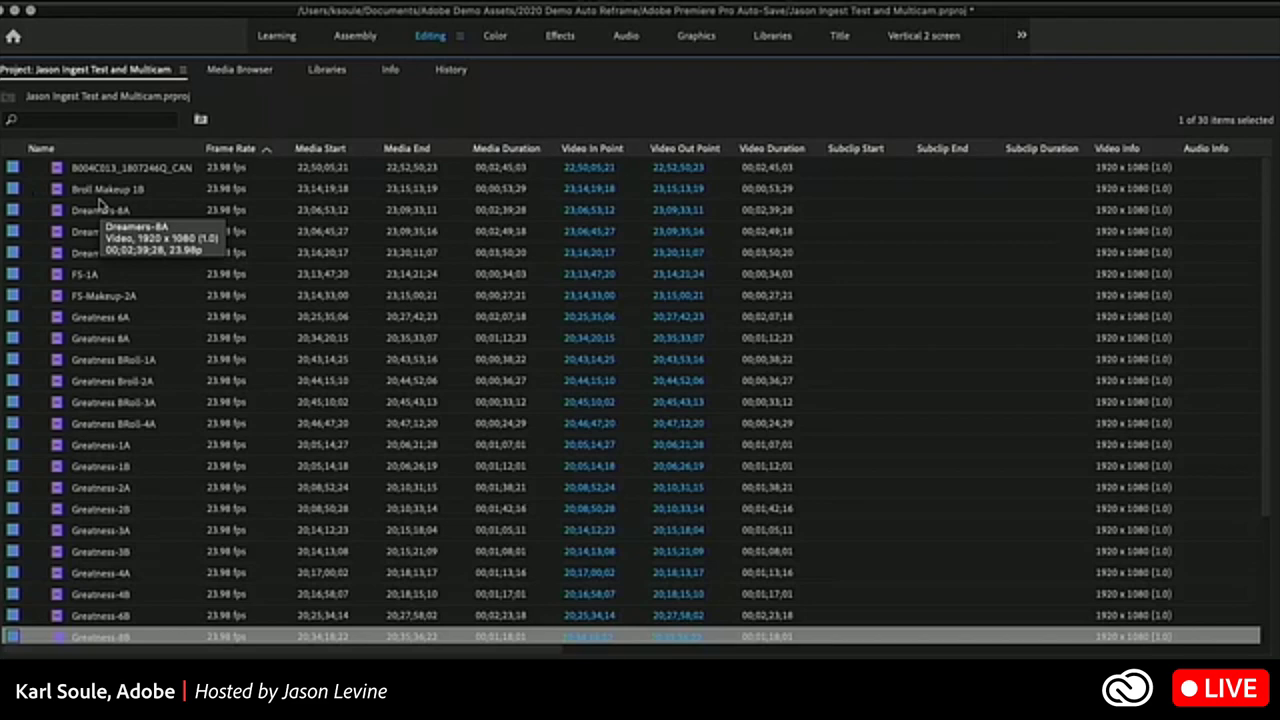
scroll(100, 205, "down", 4)
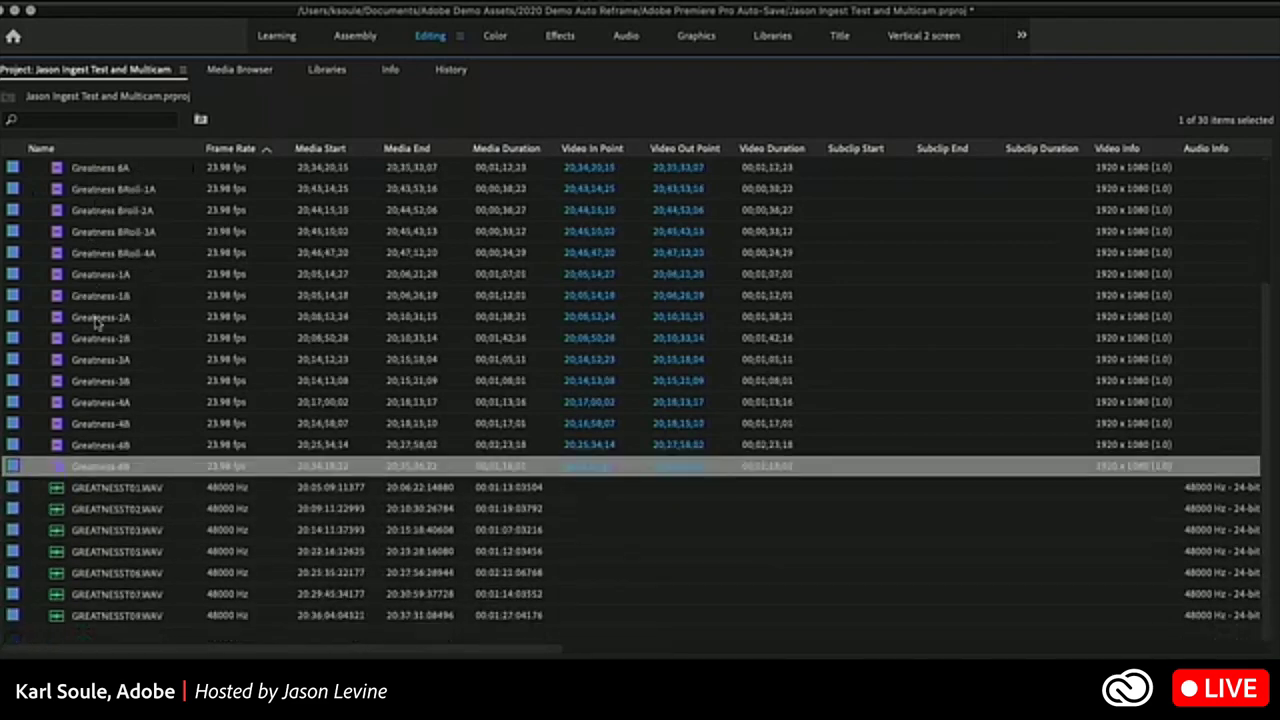
scroll(97, 322, "up", 4)
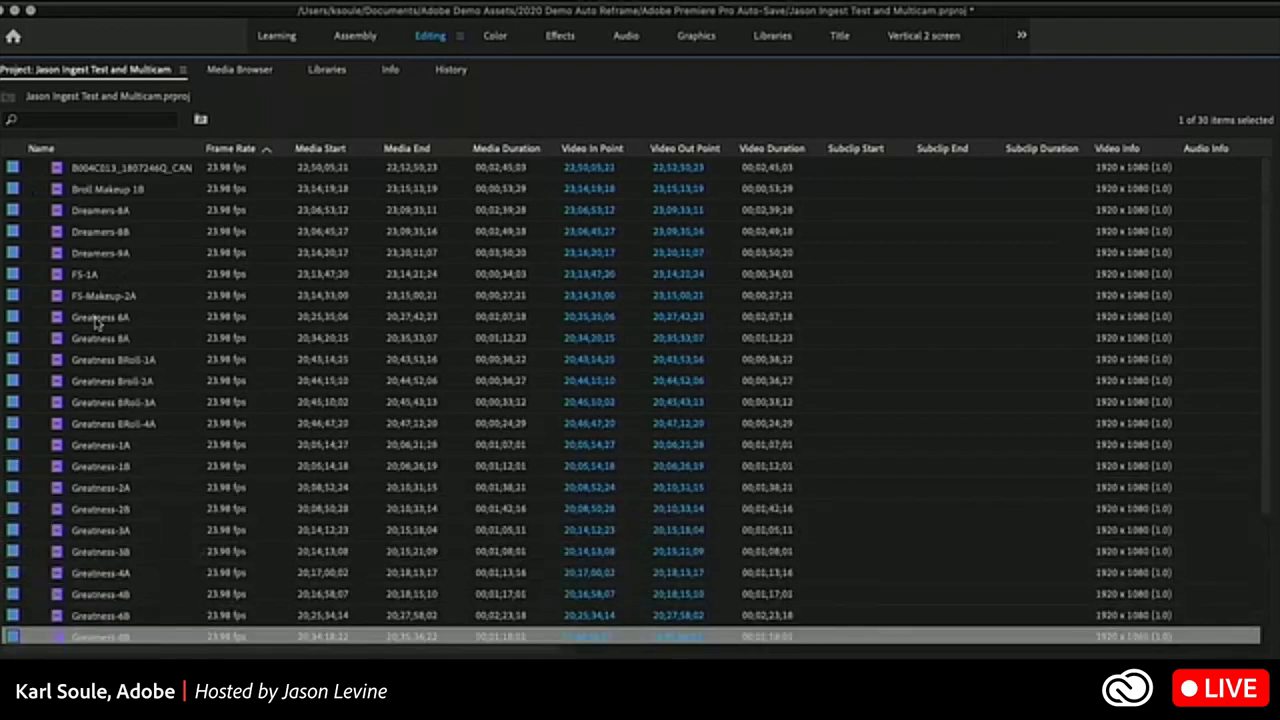
scroll(97, 322, "down", 4)
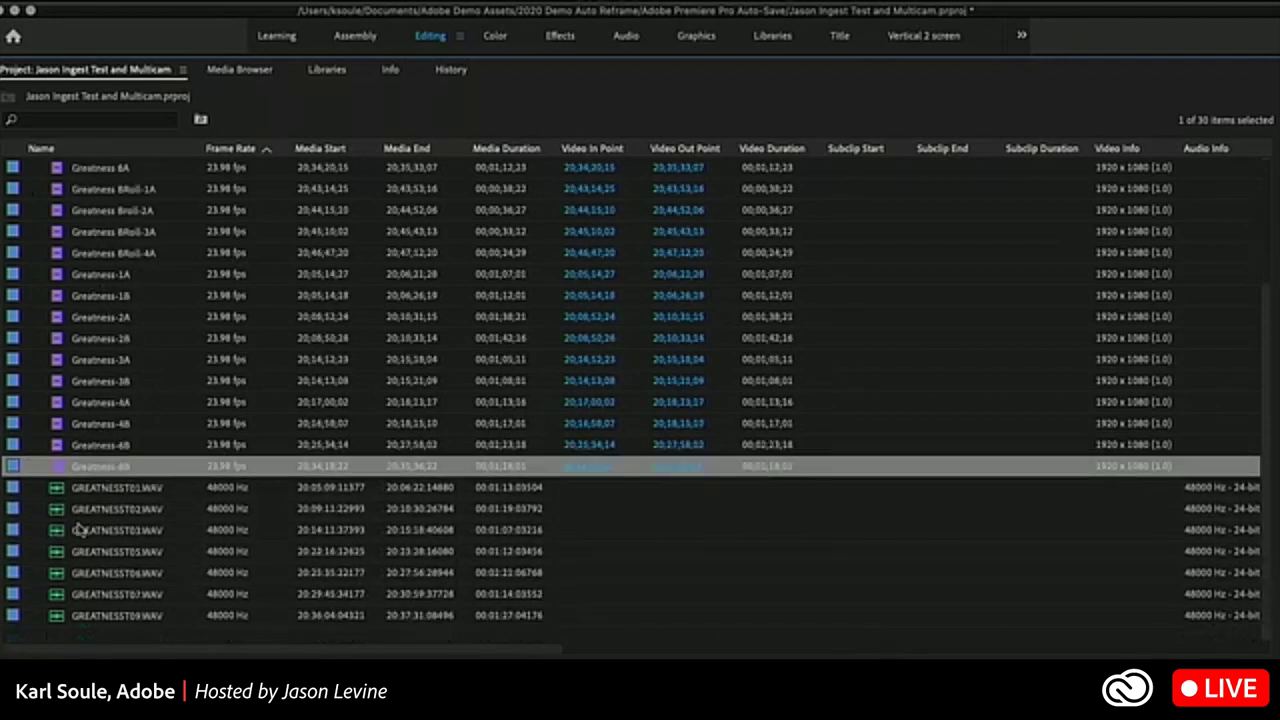
- Select the GREATNESS WAV files together with the Greatness video clips, widening the selection to every item in the project
left_click(57, 490)
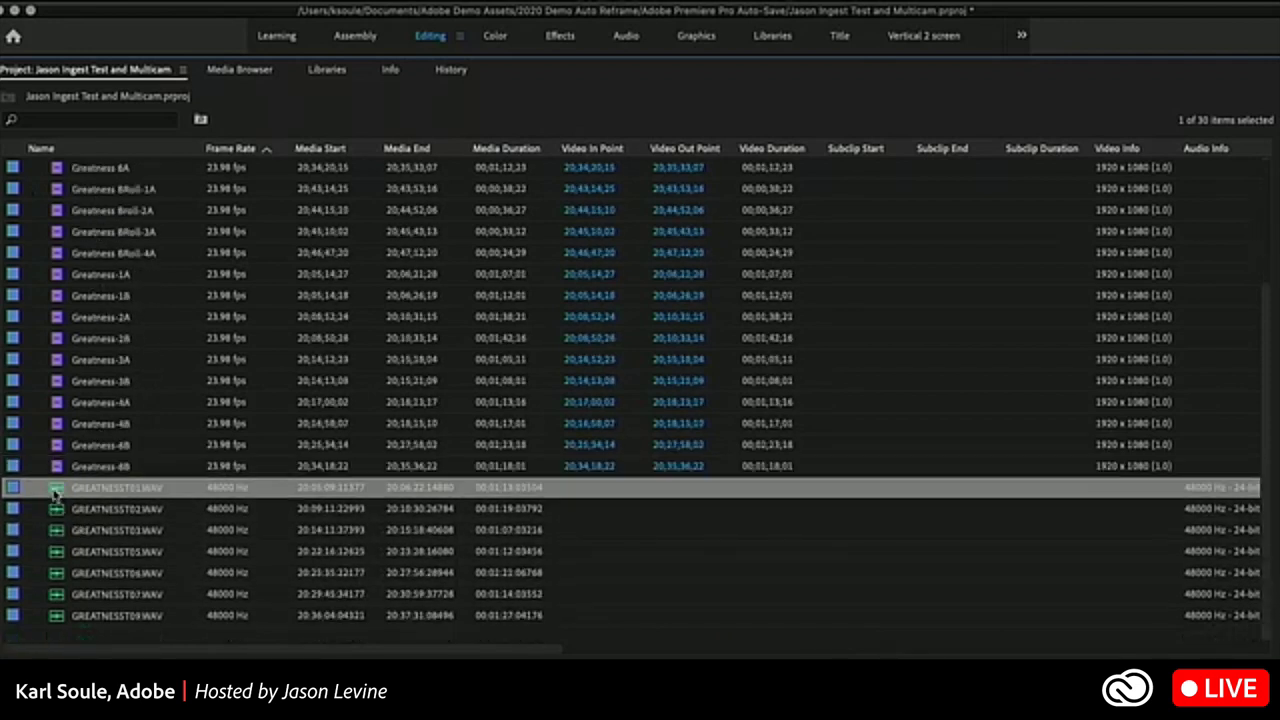
left_click(56, 616)
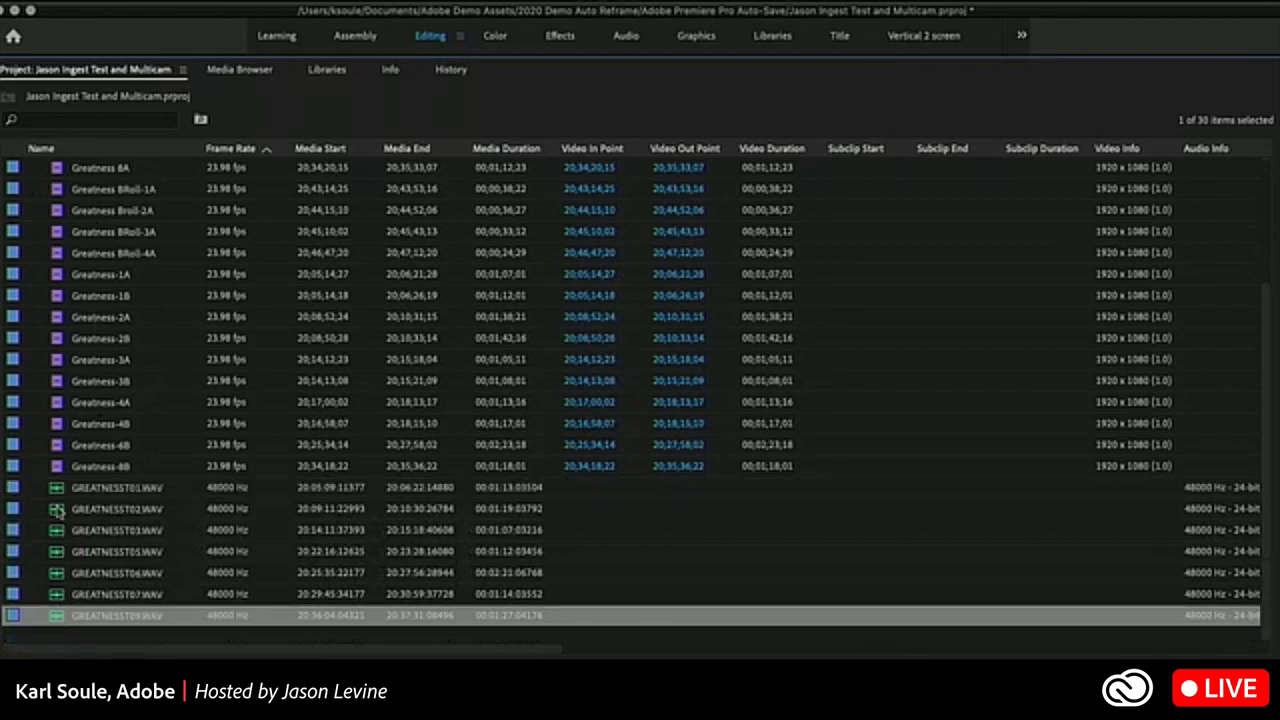
left_click(57, 491, "shift")
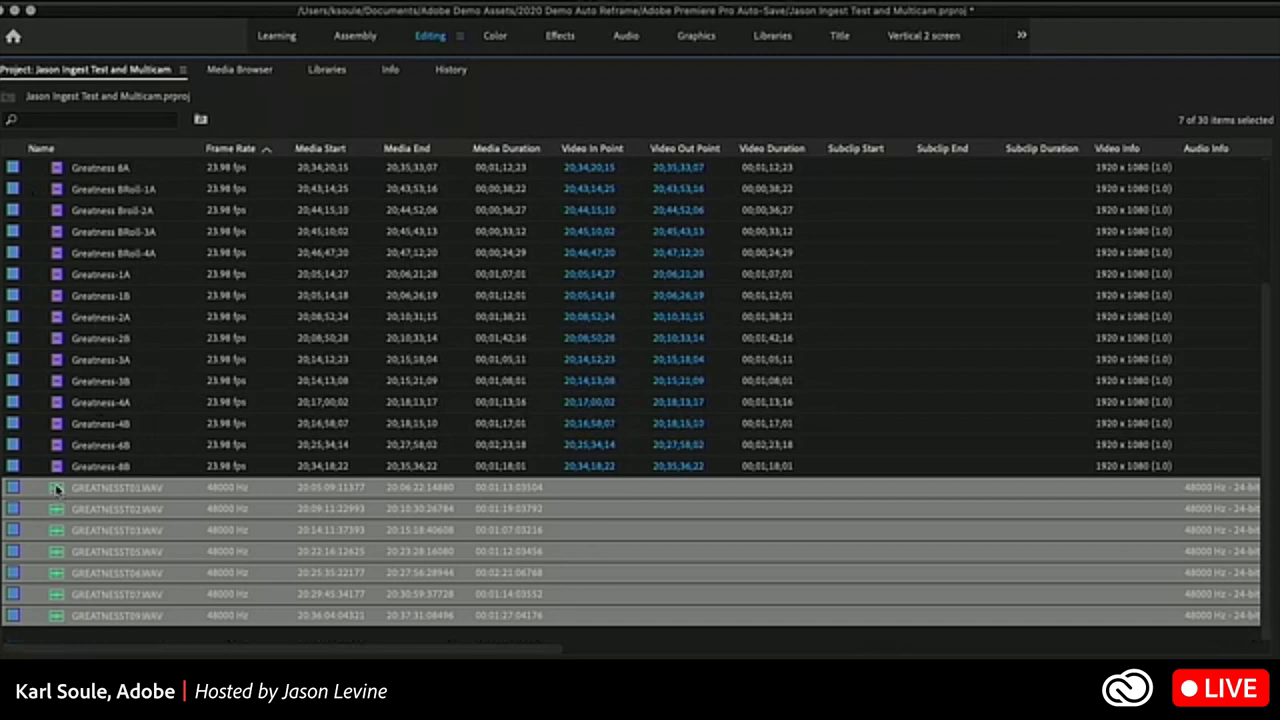
left_click(59, 172, "shift")
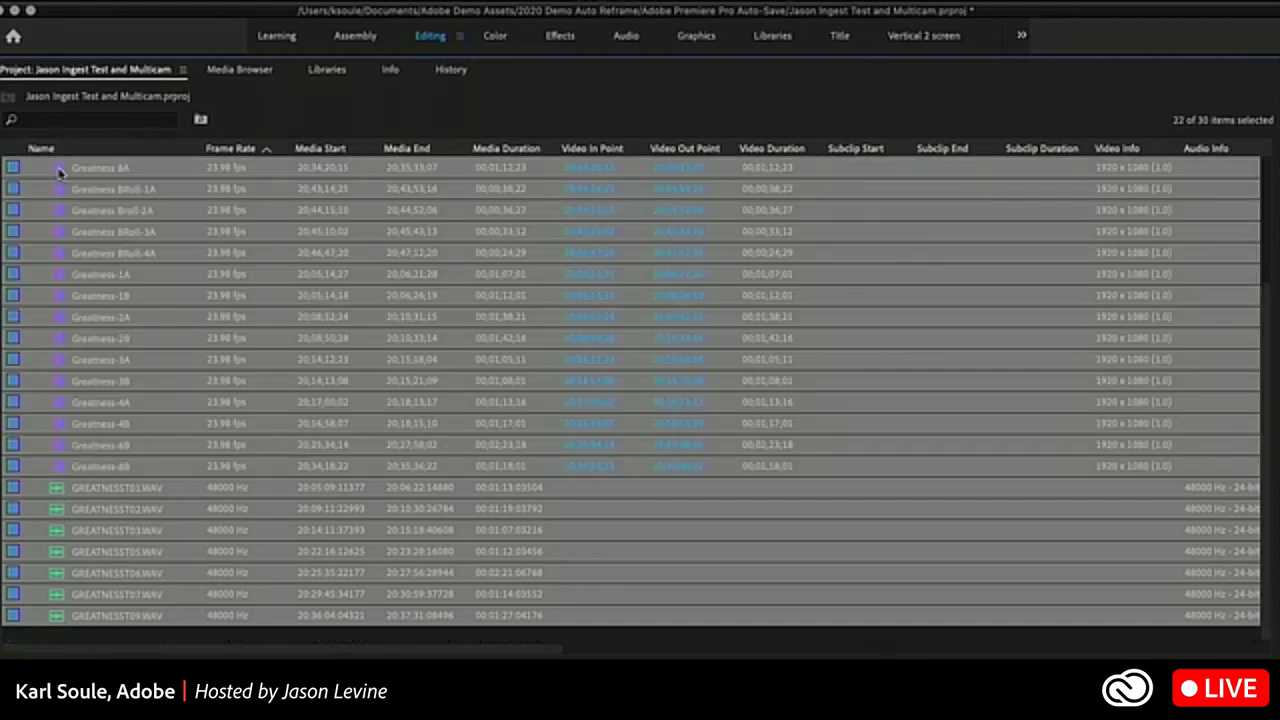
scroll(106, 450, "up", 5)
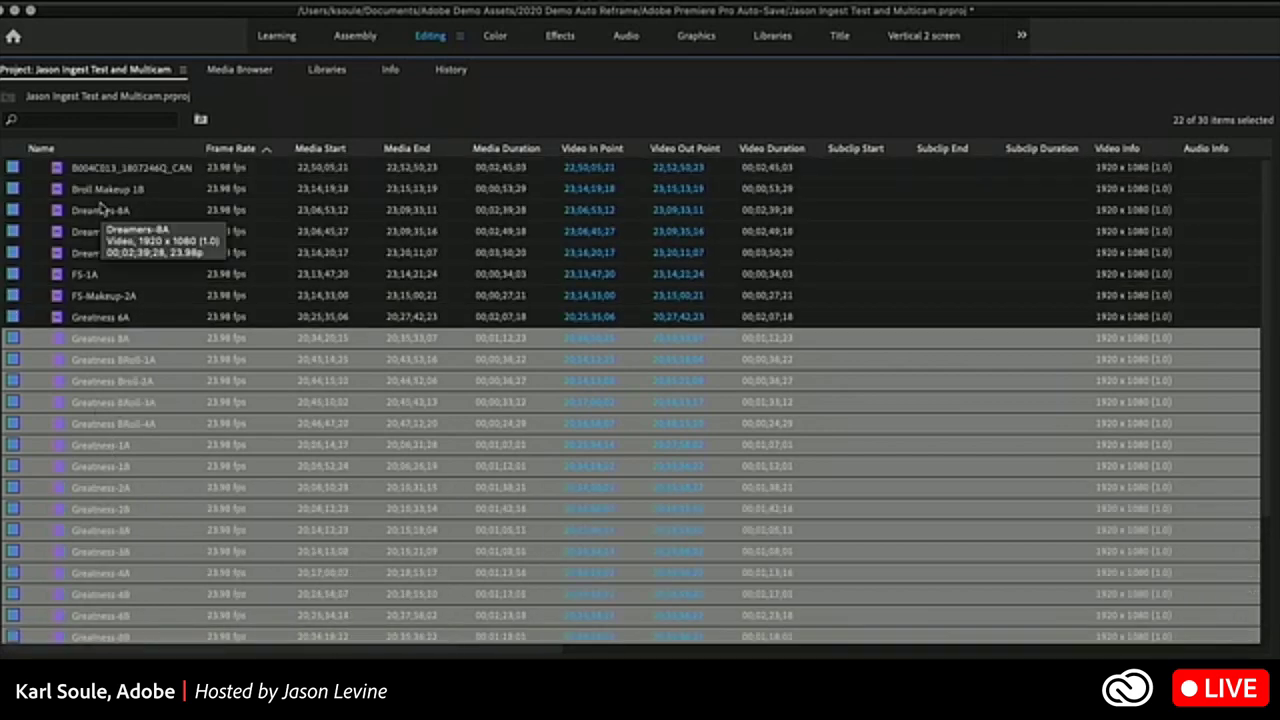
key("super+a")
scroll(283, 383, "down", 5)
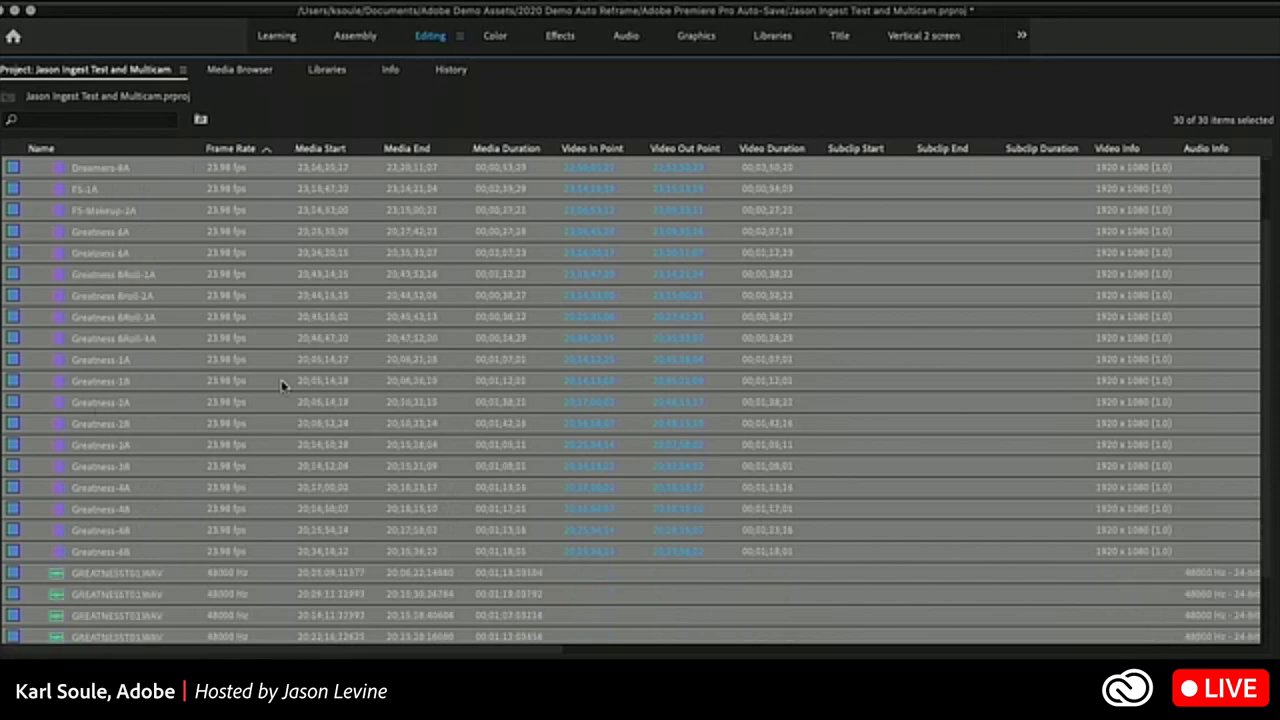
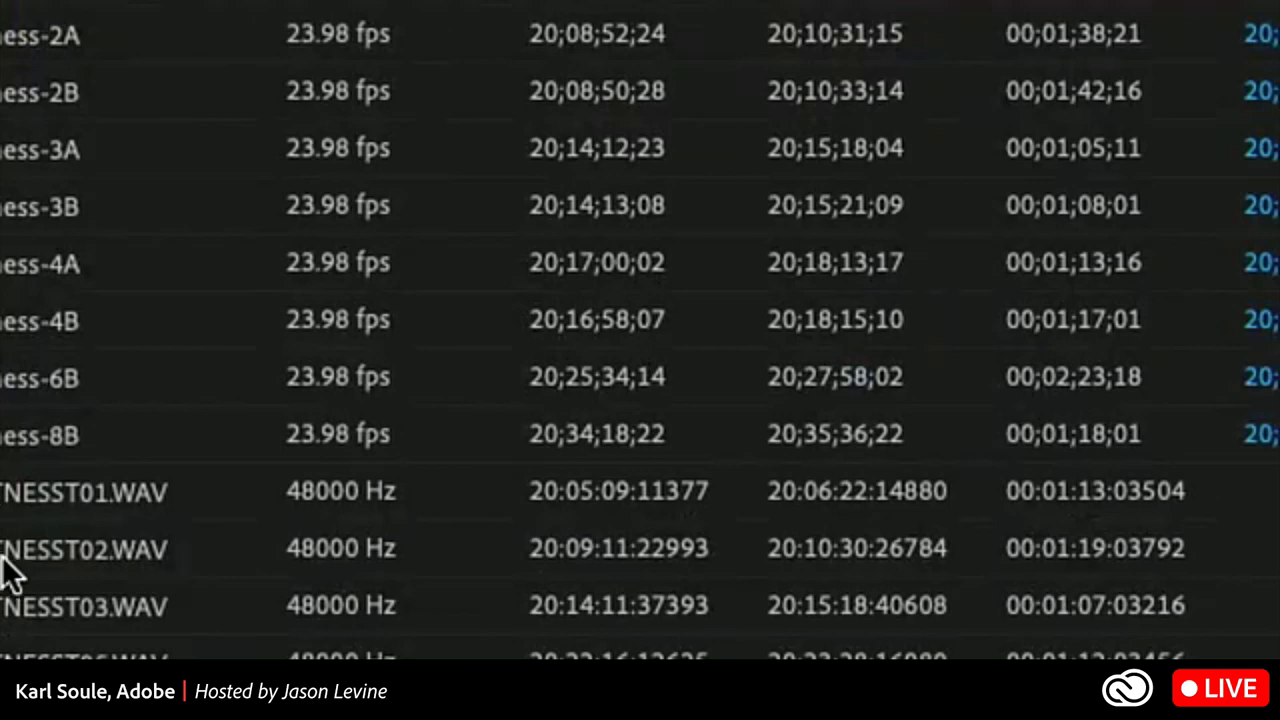
scroll(44, 372, "up", 5)
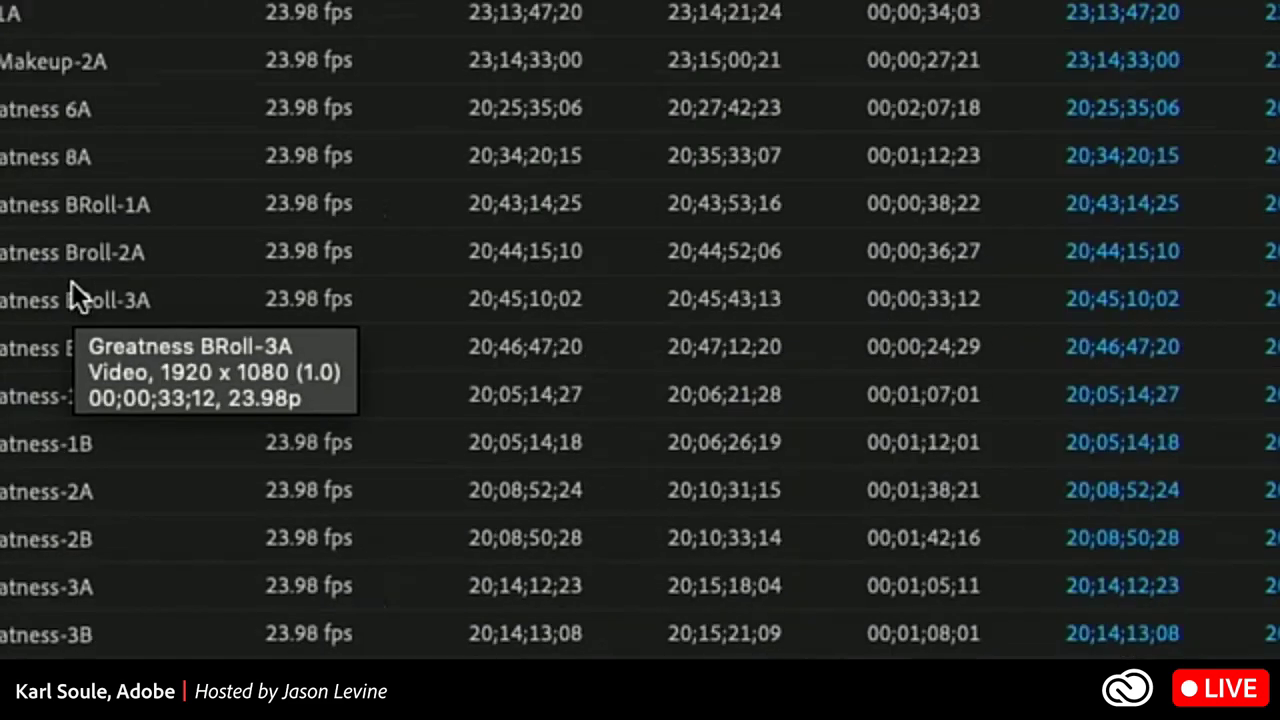
- Create multi-camera source sequences from all project items, synchronized by Timecode with Camera 1 audio, Mono channels, clip-name cameras and source clips moved to Processed Clips
key("super+a")
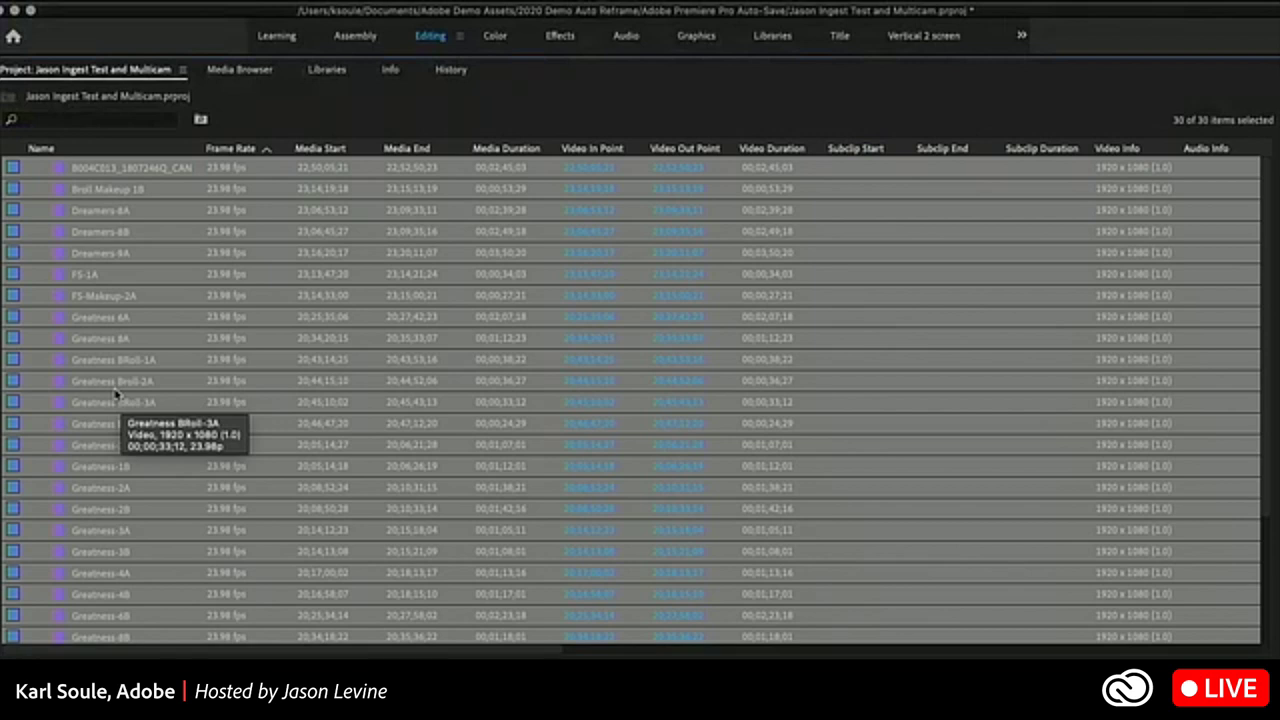
right_click(115, 393)
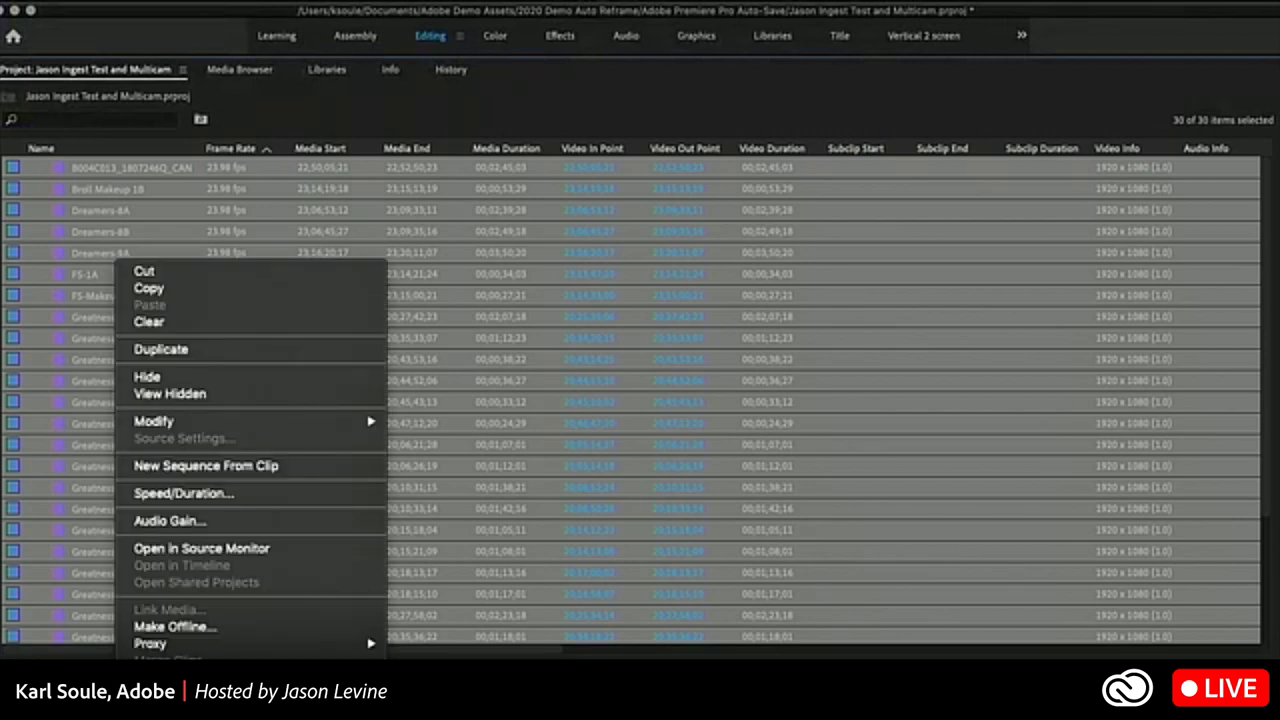
left_click(200, 677)
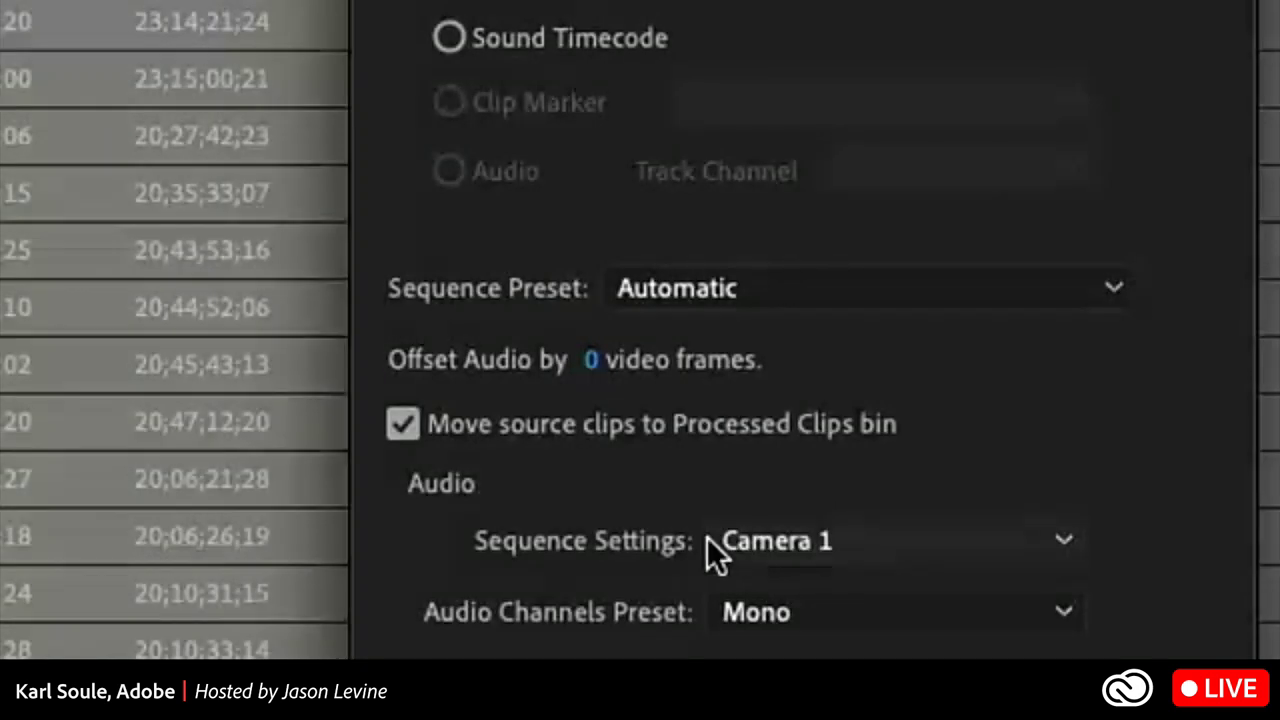
left_click(831, 539)
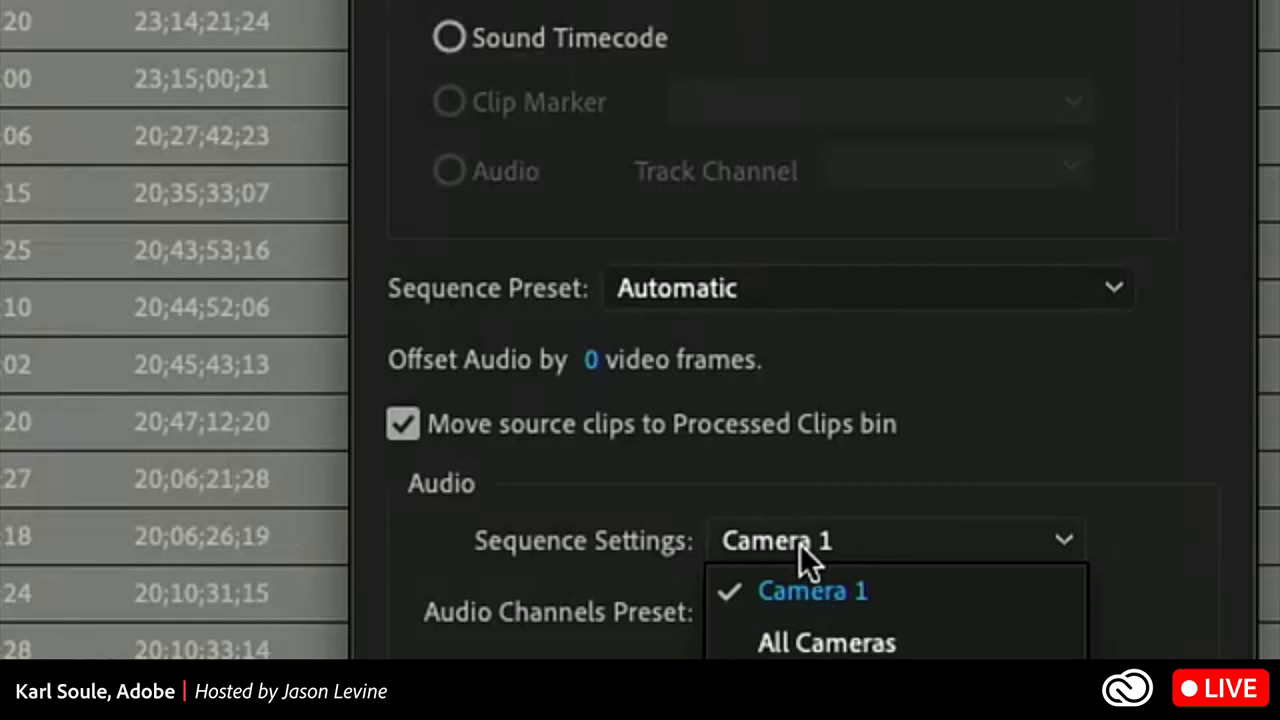
left_click(819, 577)
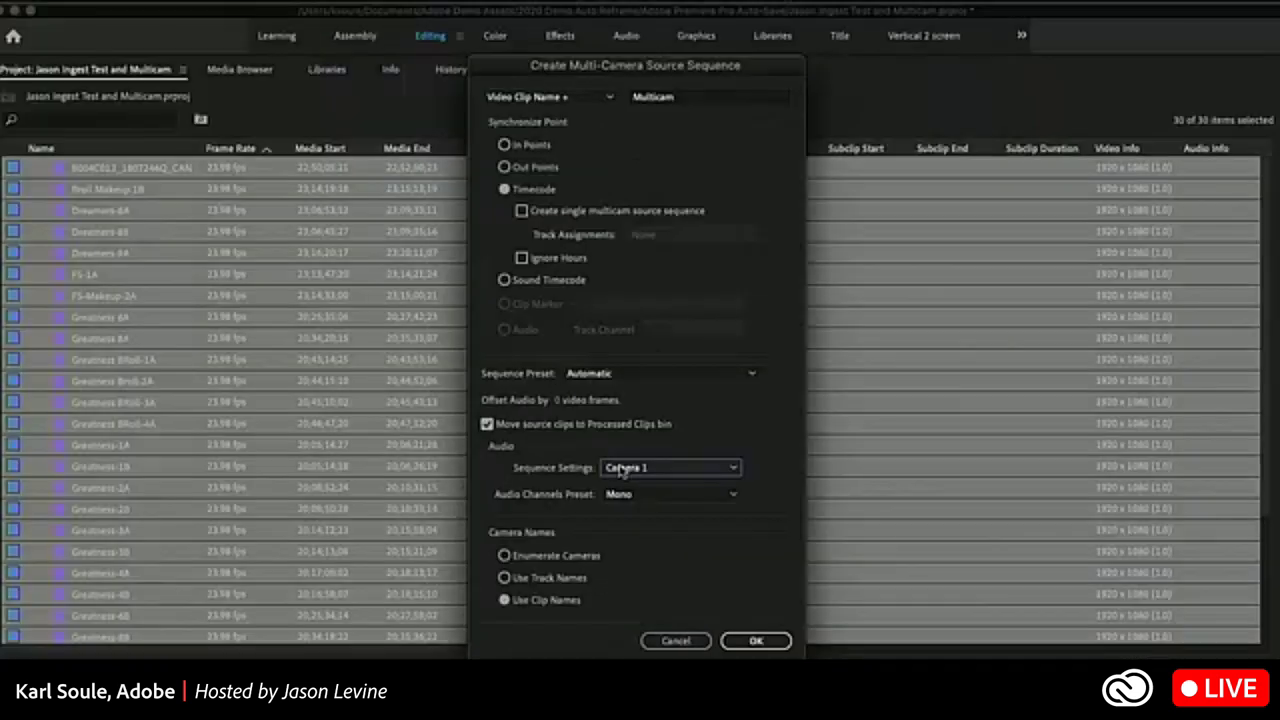
left_click(755, 641)
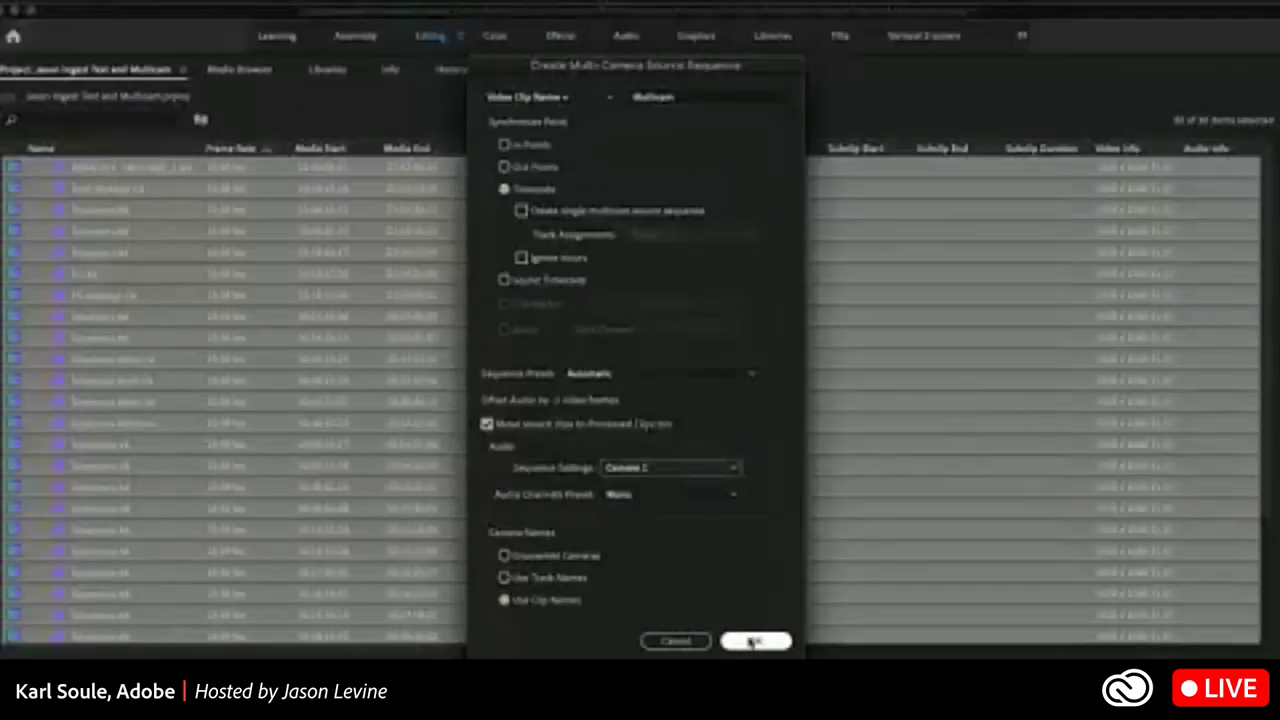
left_click(755, 641)
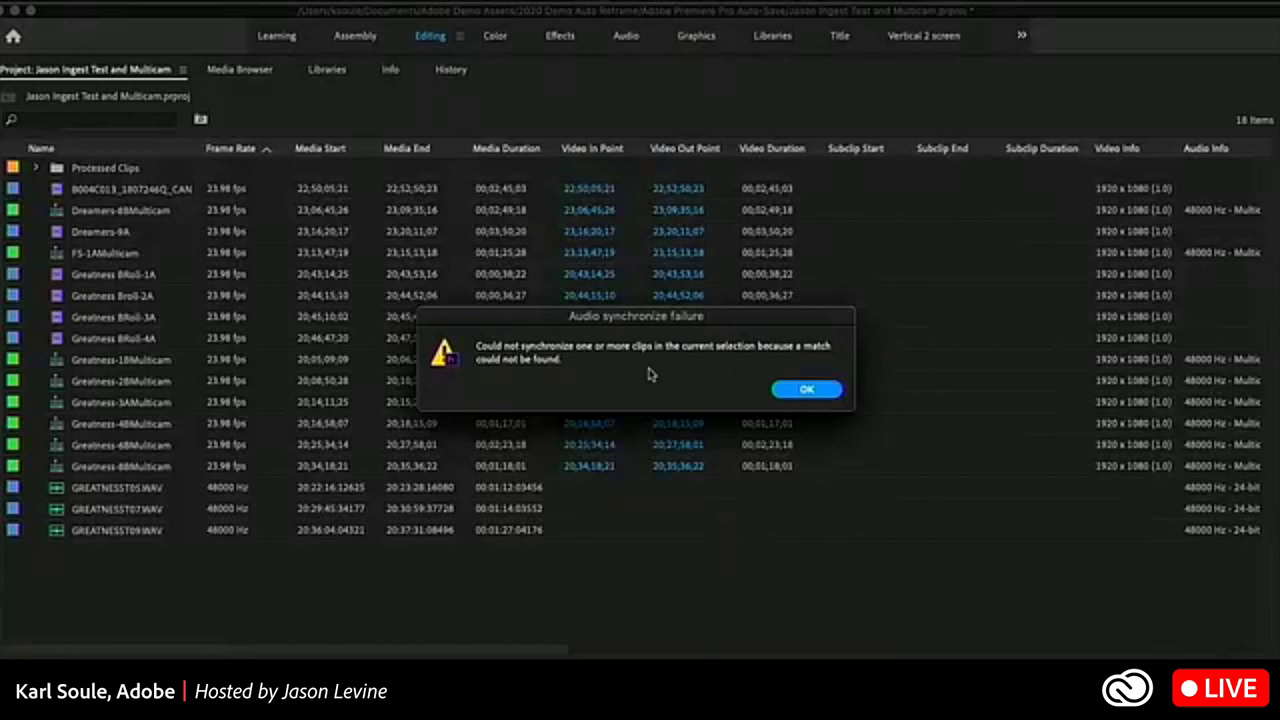
left_click(806, 390)
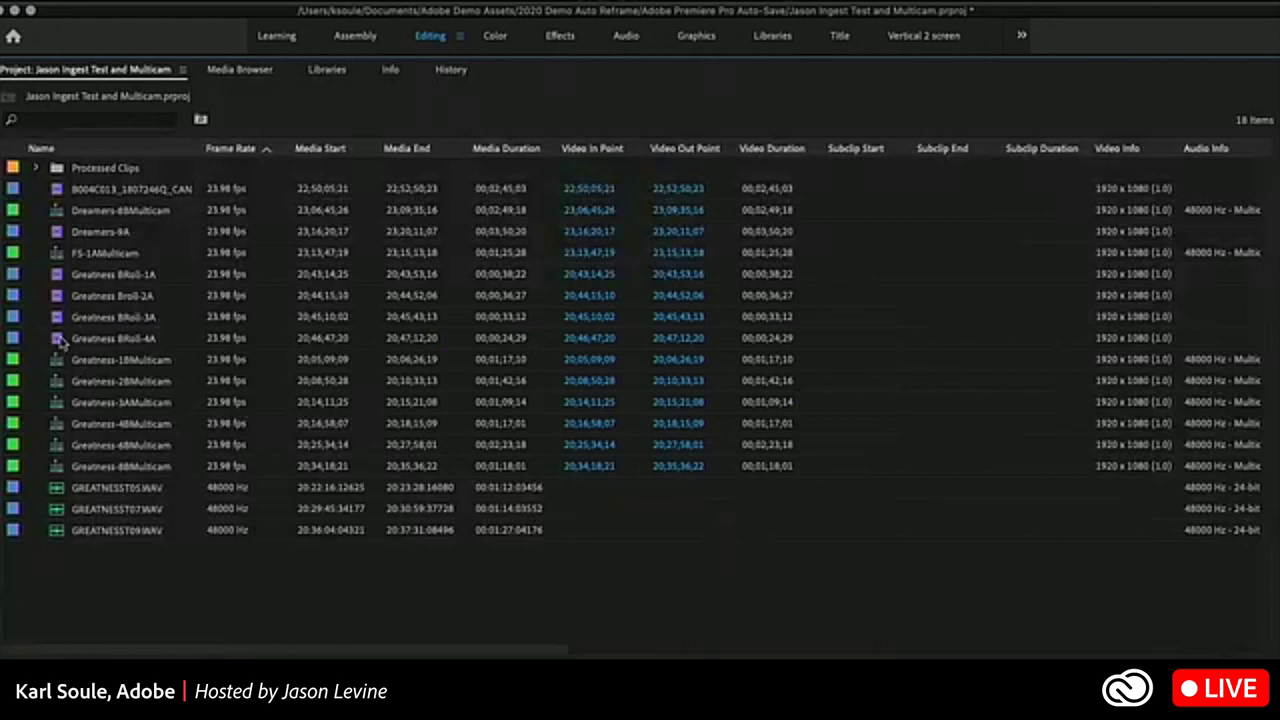
- Examine the Greatness BRoll clips 1A through 4A as a group in the project list and clear the selection
left_click(61, 341)
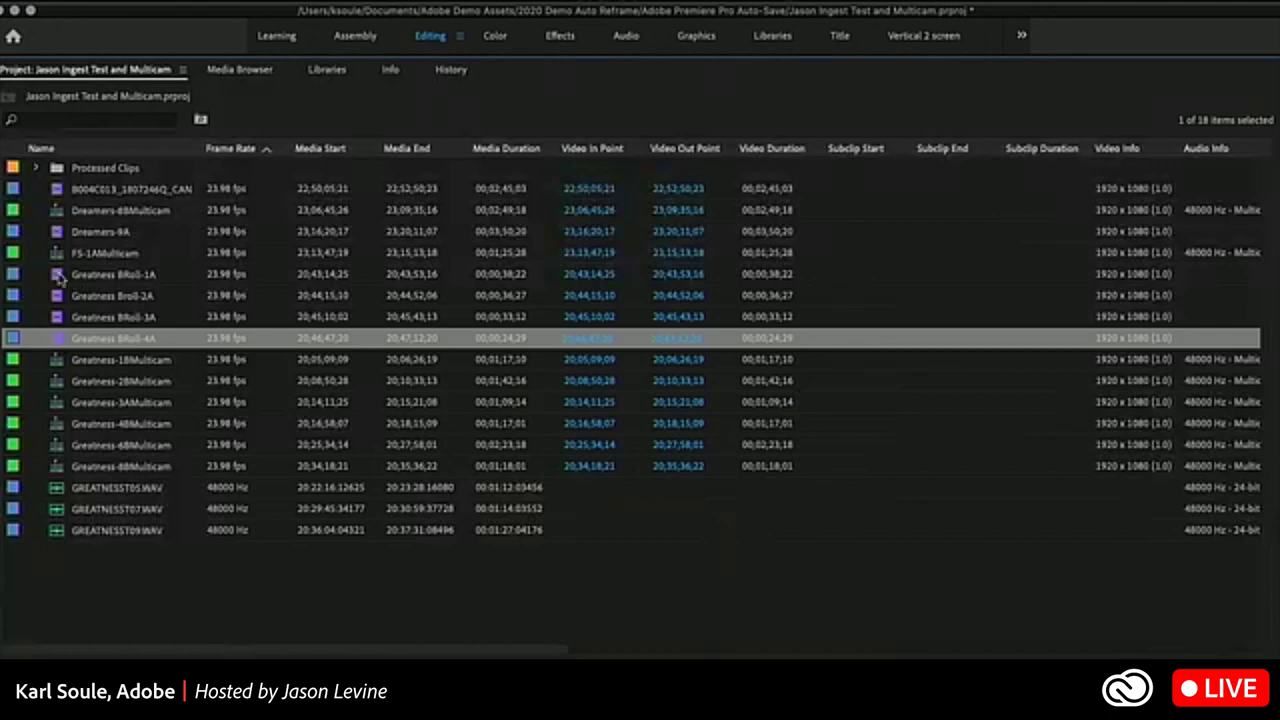
left_click(58, 278, "shift")
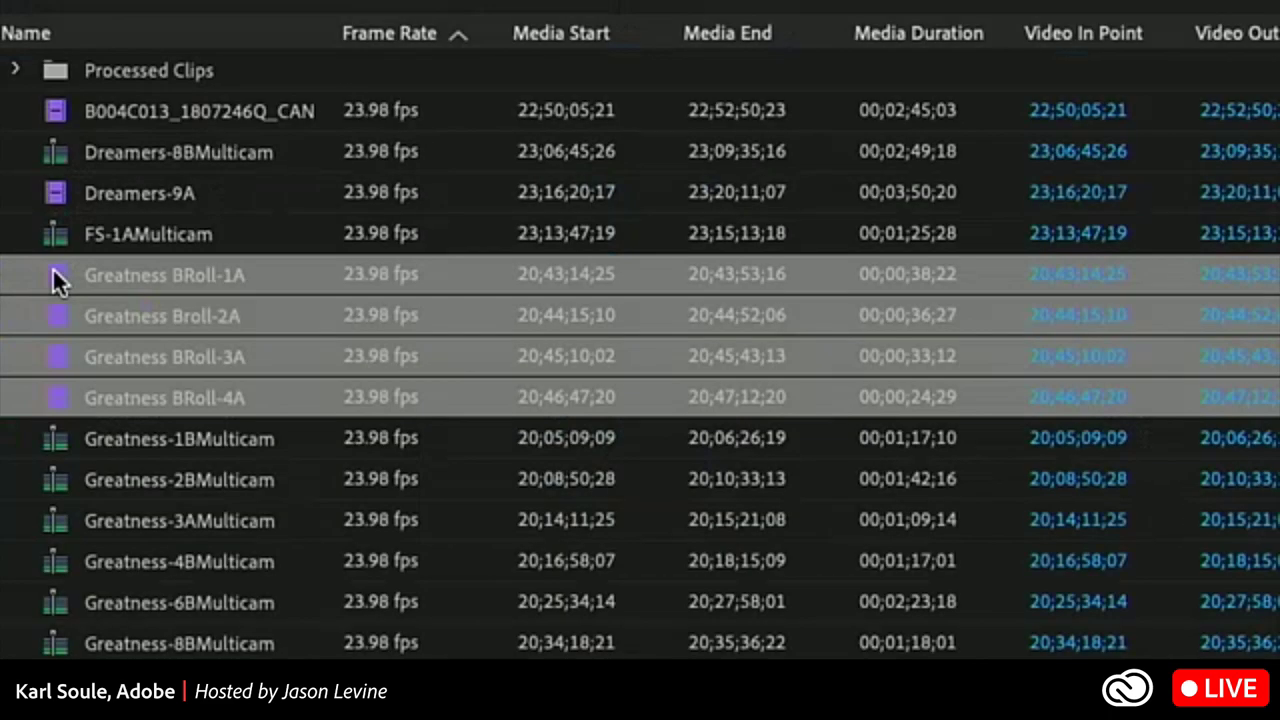
key("ctrl+shift+a")
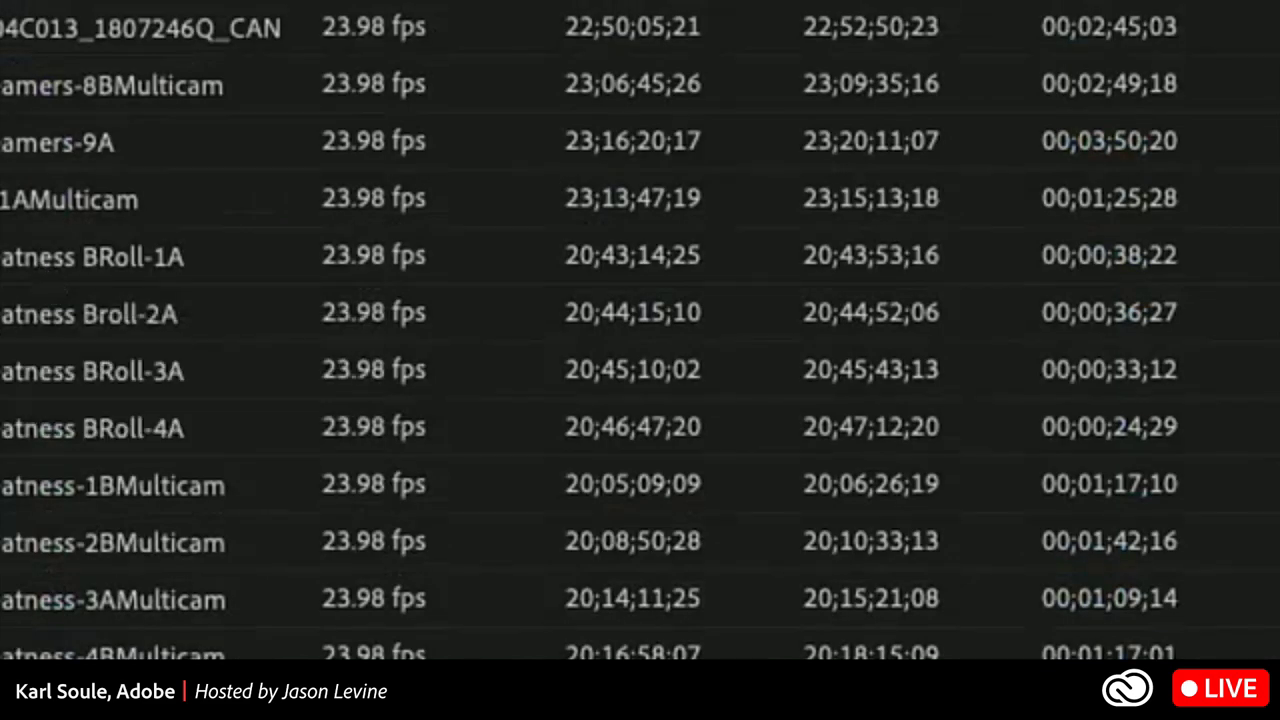
- Go through the FS-1A, Dreamers-8B and Greatness-1B to 4B multicam sequences in the project list
left_click(70, 199)
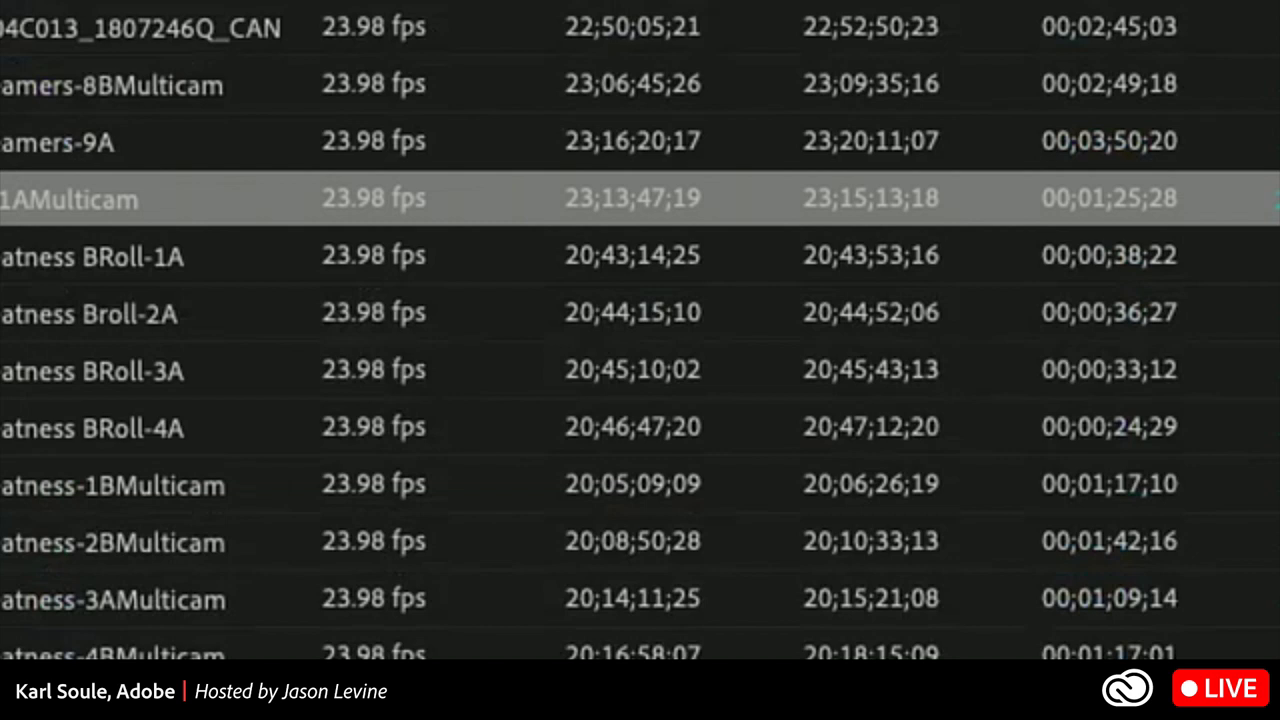
left_click(112, 84)
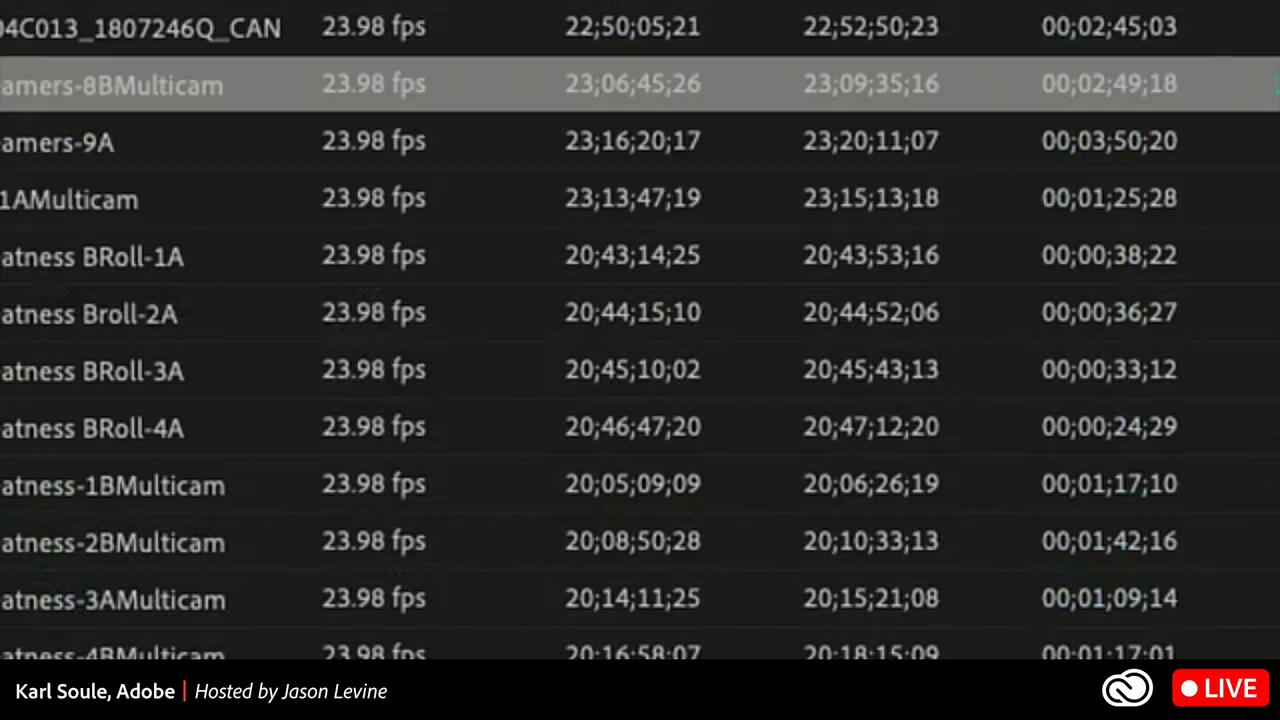
left_click(113, 484)
left_click(113, 541)
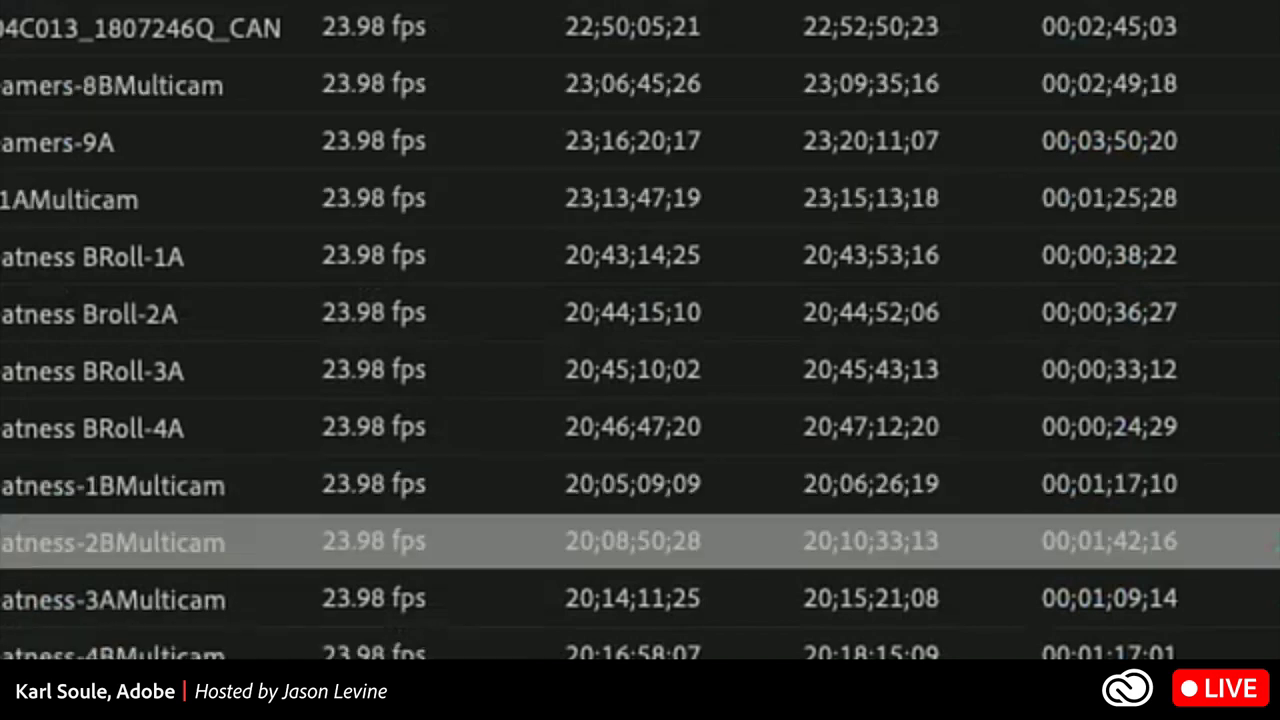
left_click(113, 598)
left_click(113, 652)
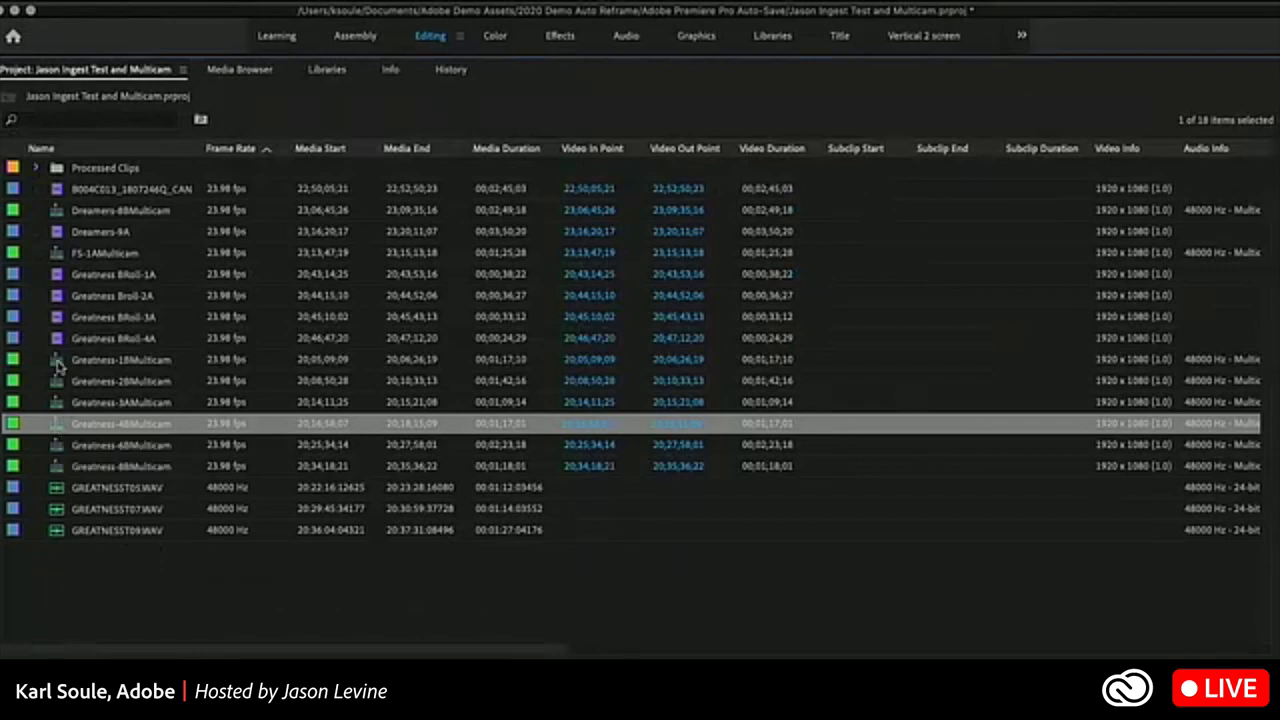
- Restore the full editing layout and view Dreamers-8BMulticam in the Source Monitor at 23;06;58;20
key("grave")
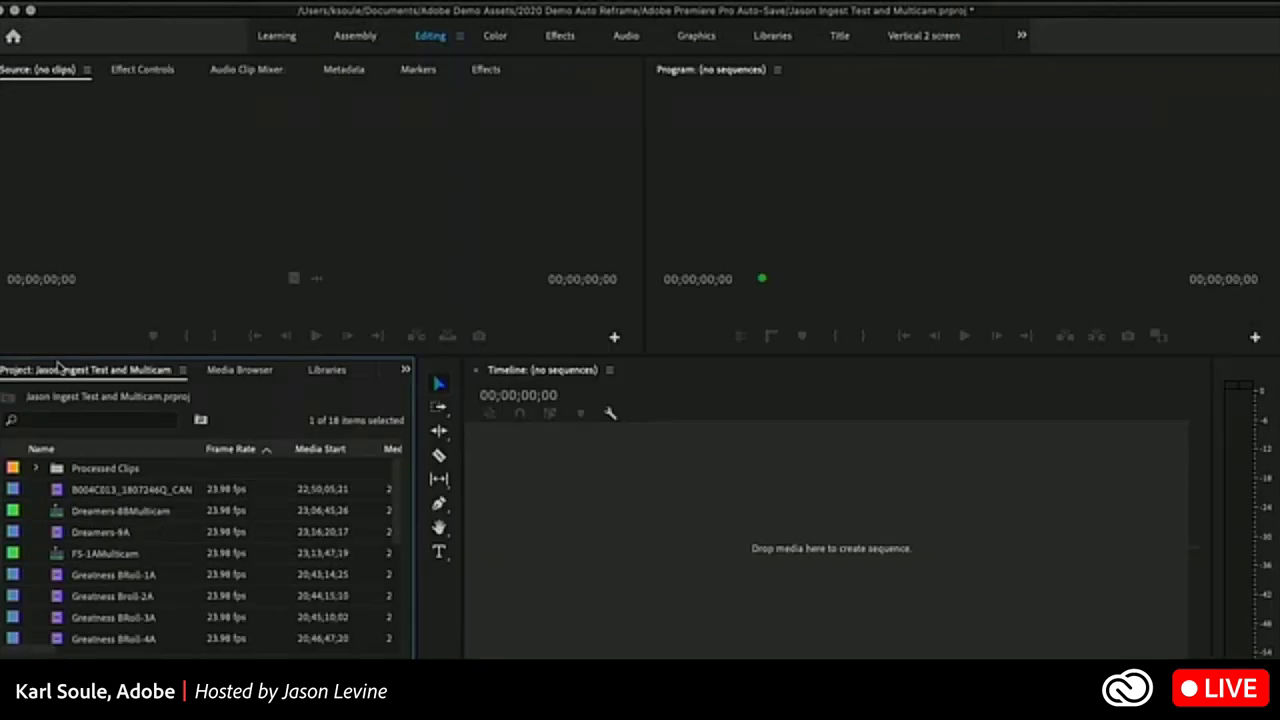
double_click(60, 515)
left_click_drag(170, 303, 49, 293)
left_click_drag(52, 291, 49, 293)
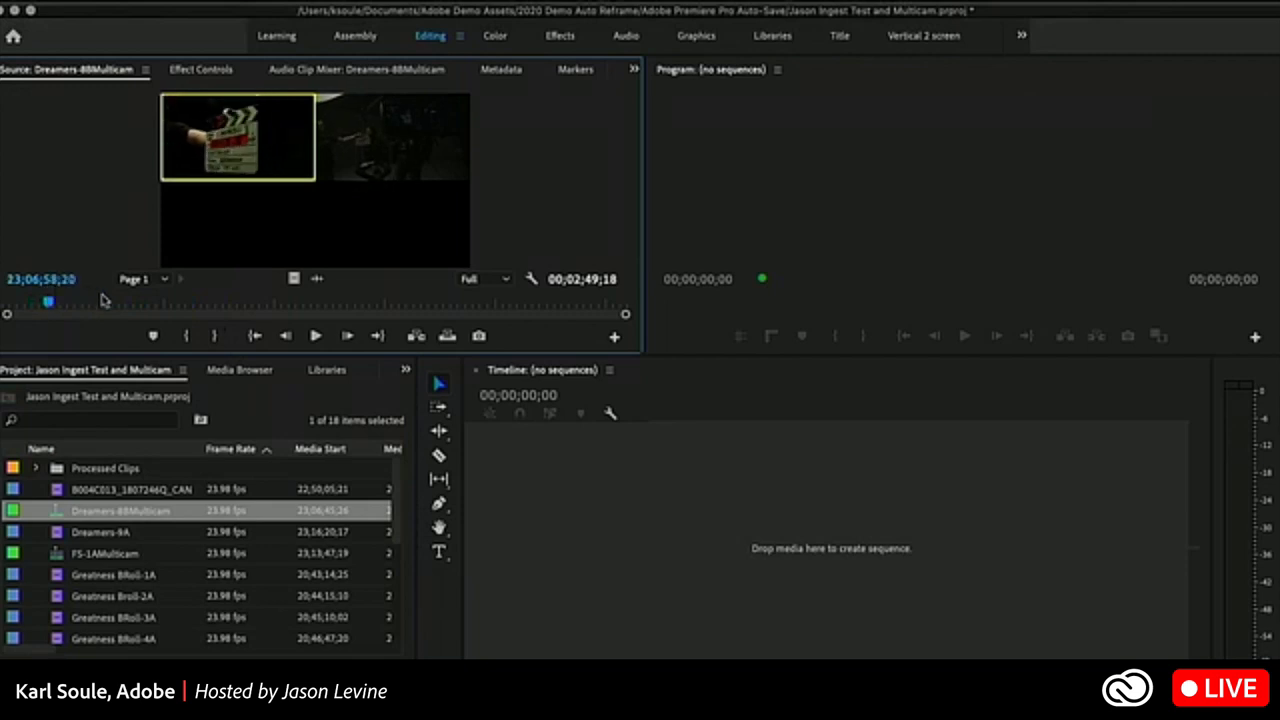
- Open Dreamers-8BMulticam and FS-1AMulticam in the timeline to inspect how their camera clips are stacked
right_click(58, 514)
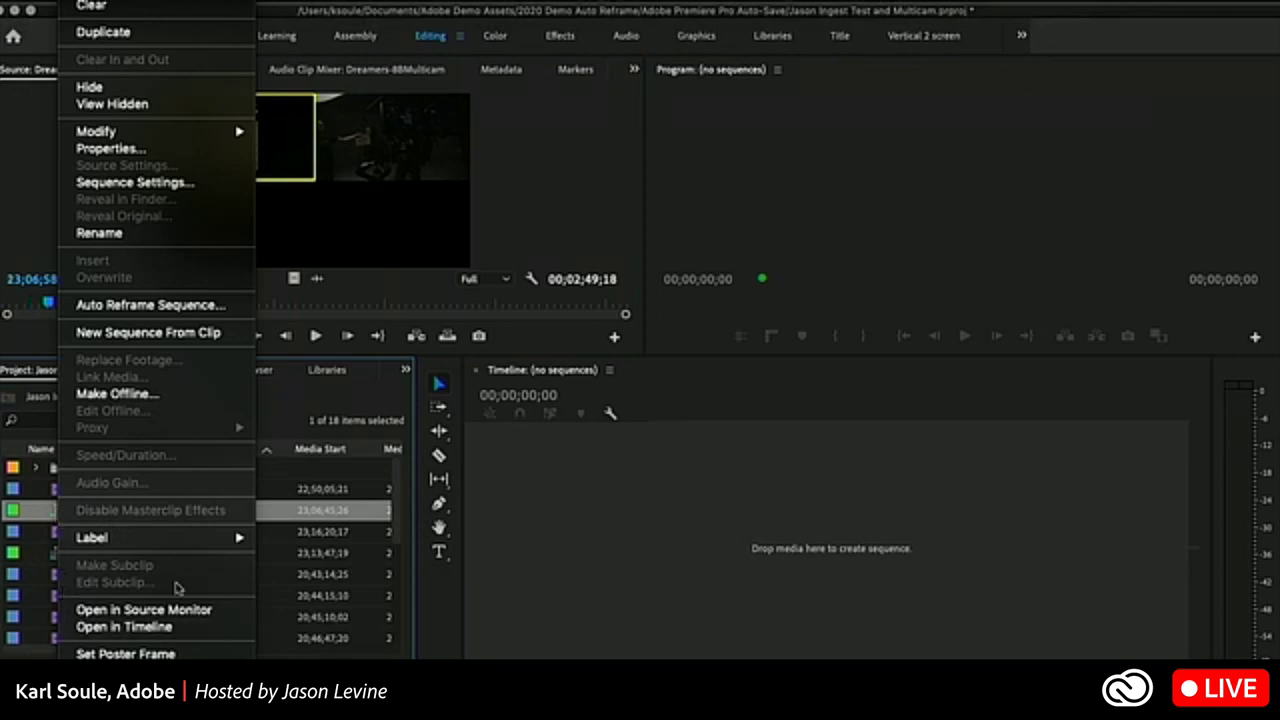
left_click(145, 627)
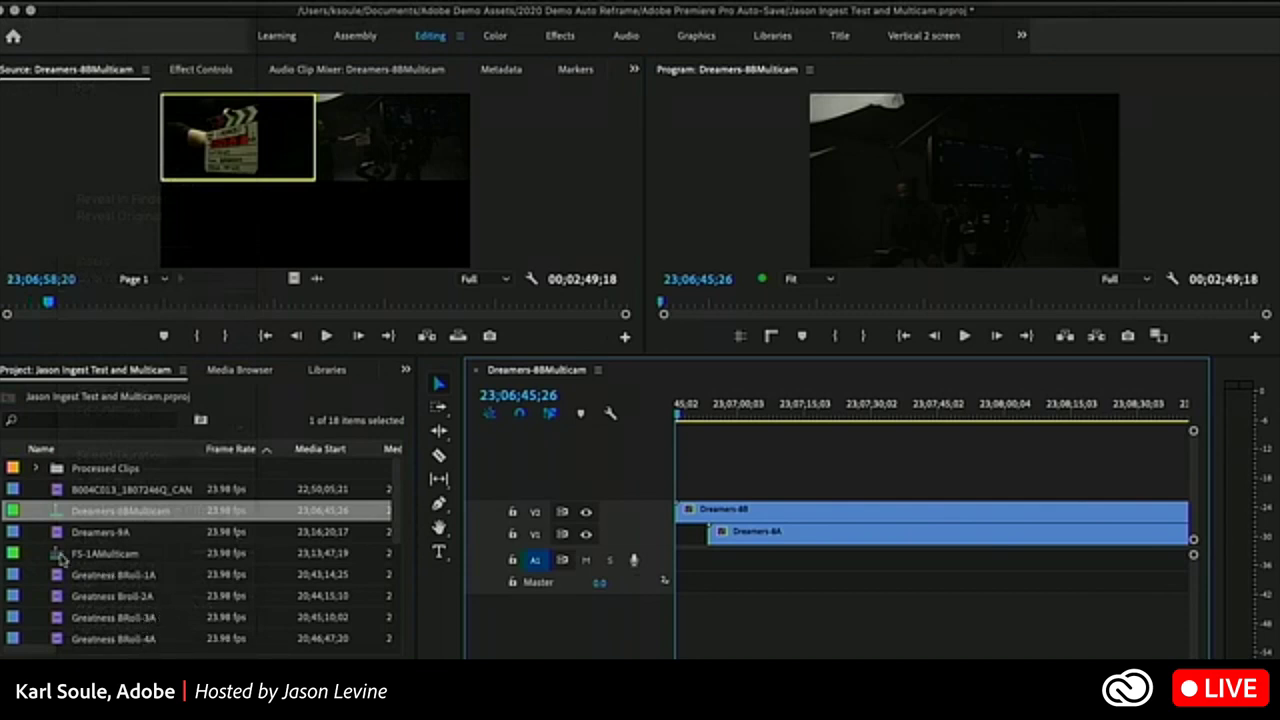
right_click(62, 560)
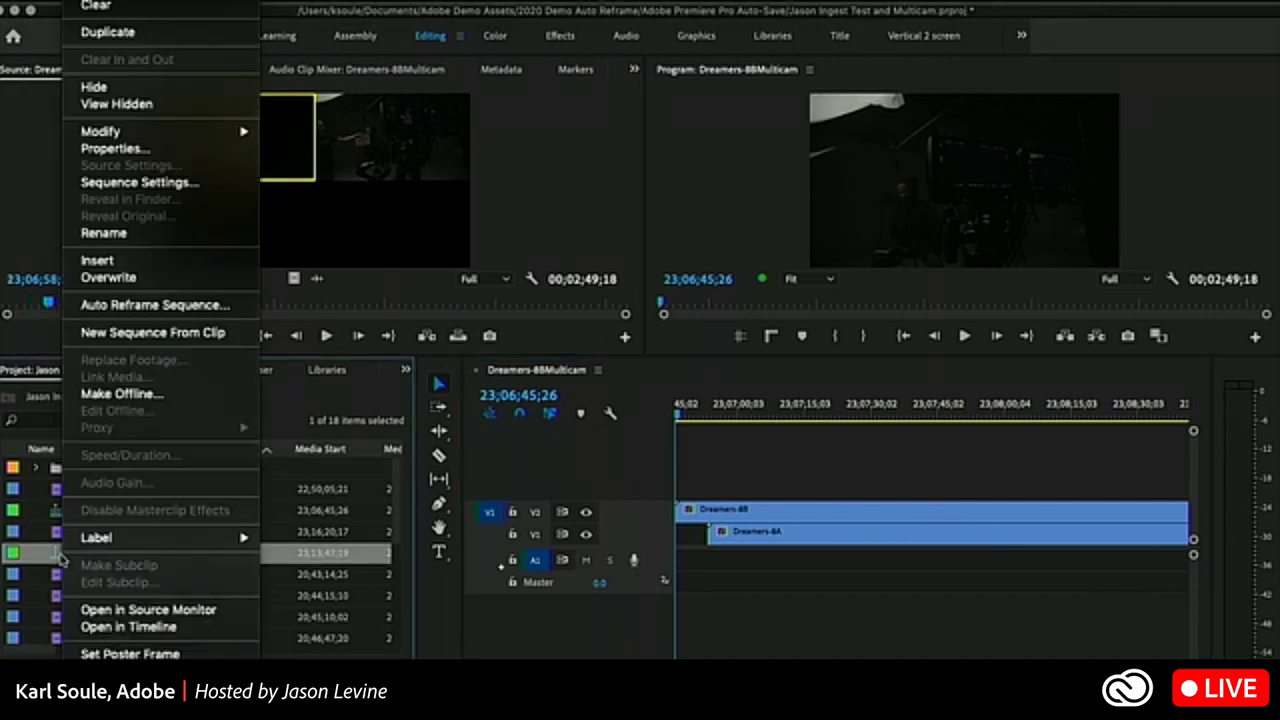
left_click(116, 627)
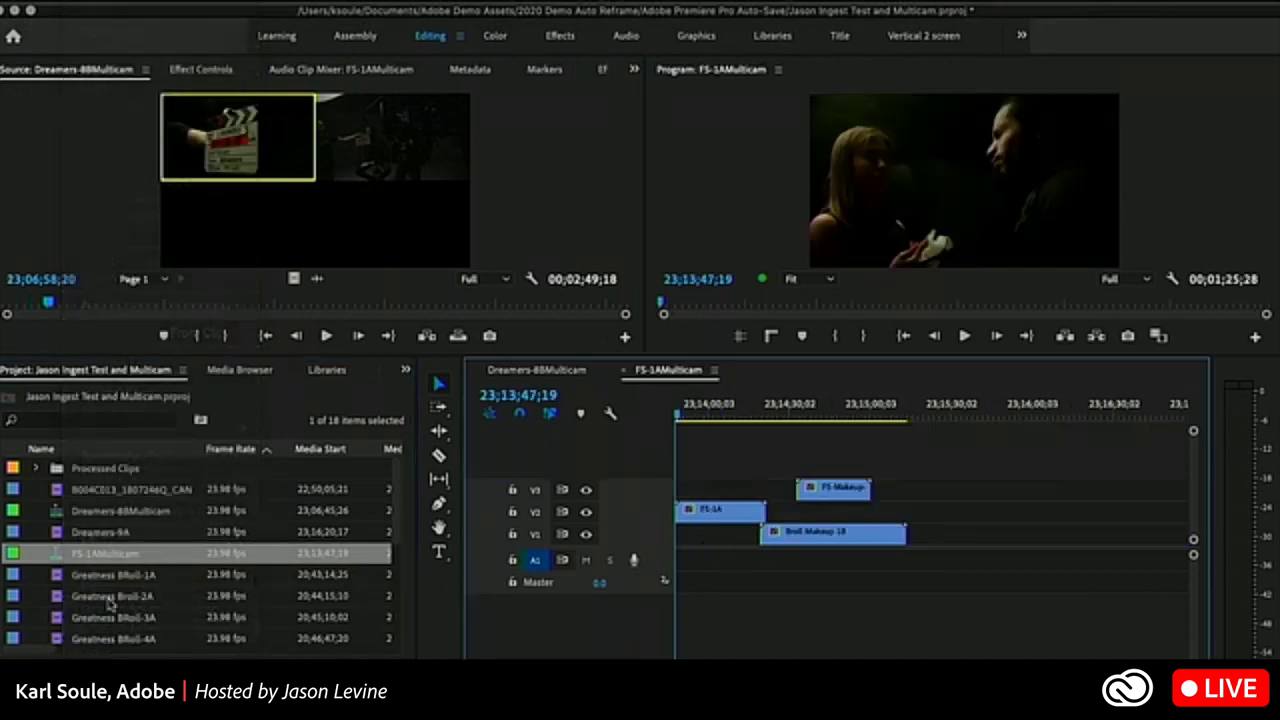
- View the track layout of Greatness-4BMulticam in the timeline and close that sequence
scroll(110, 575, "down", 5)
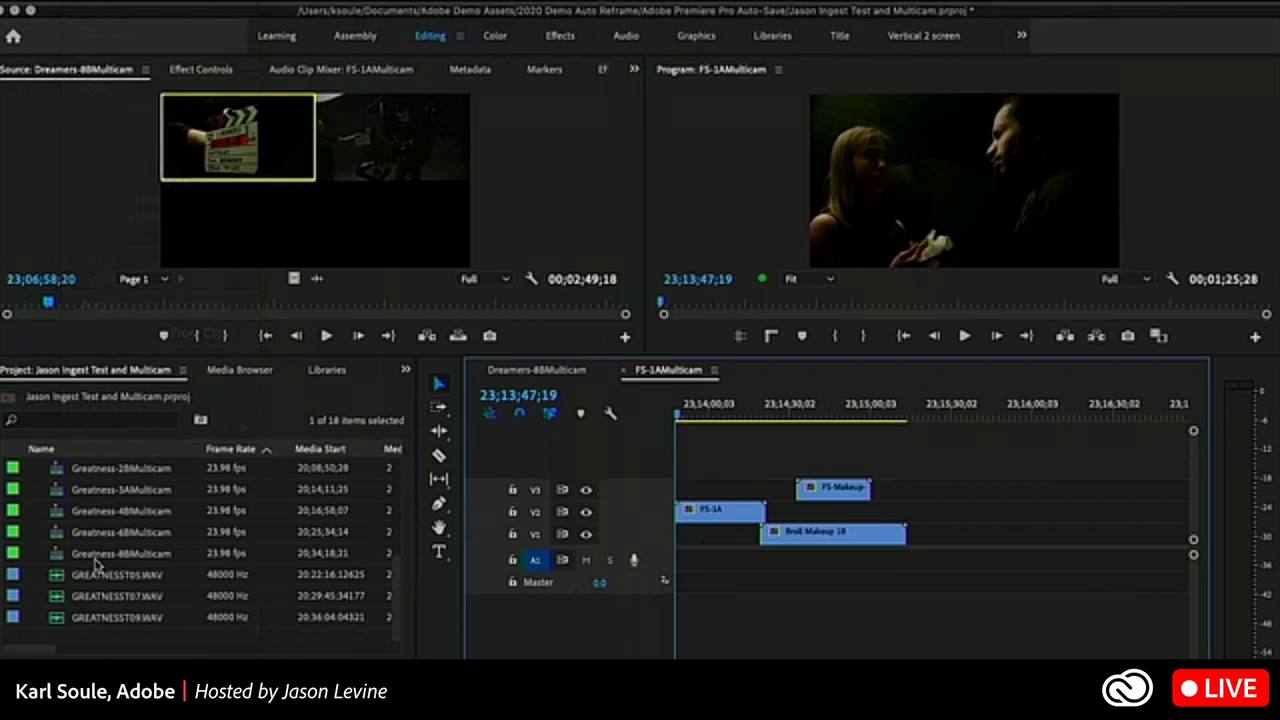
right_click(62, 512)
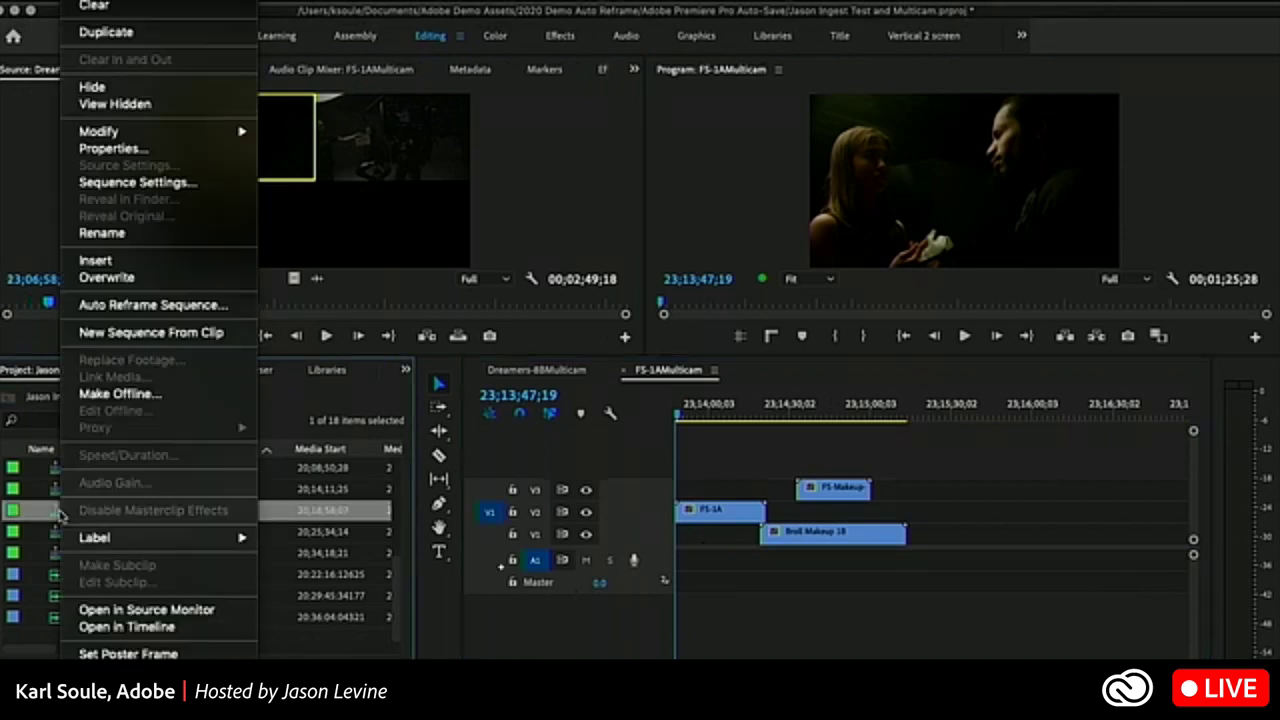
left_click(112, 628)
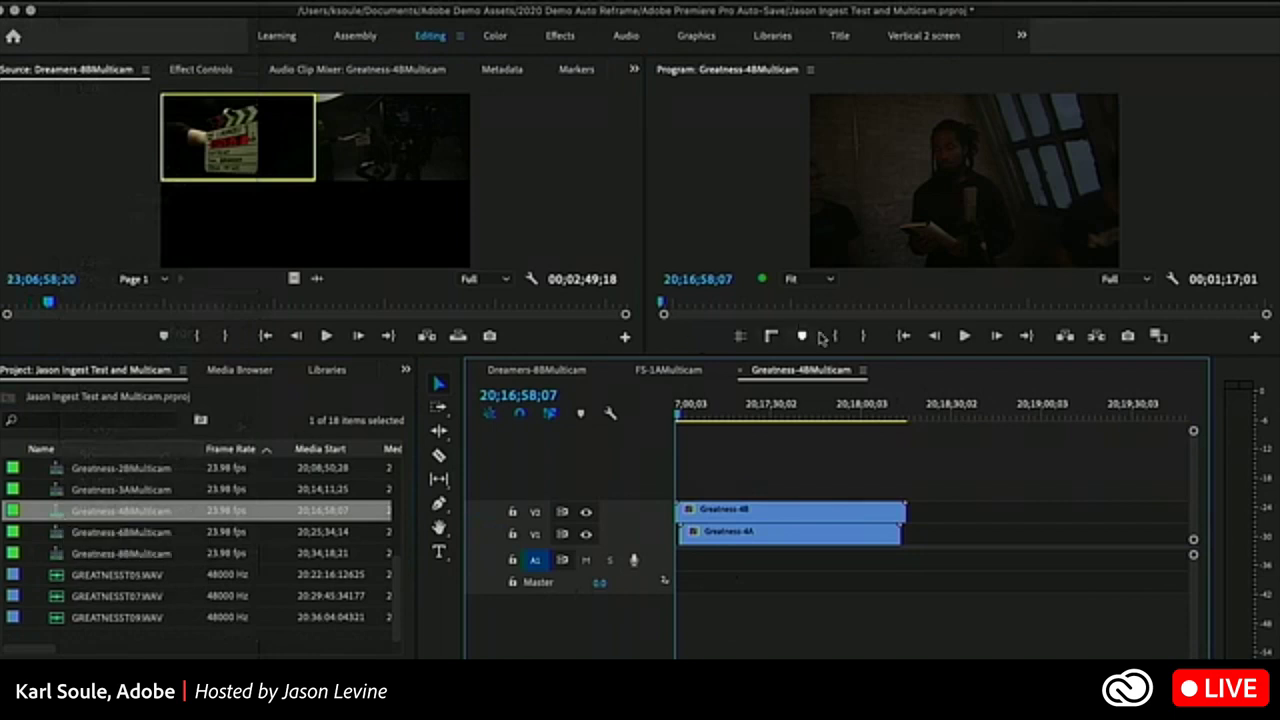
left_click(742, 372)
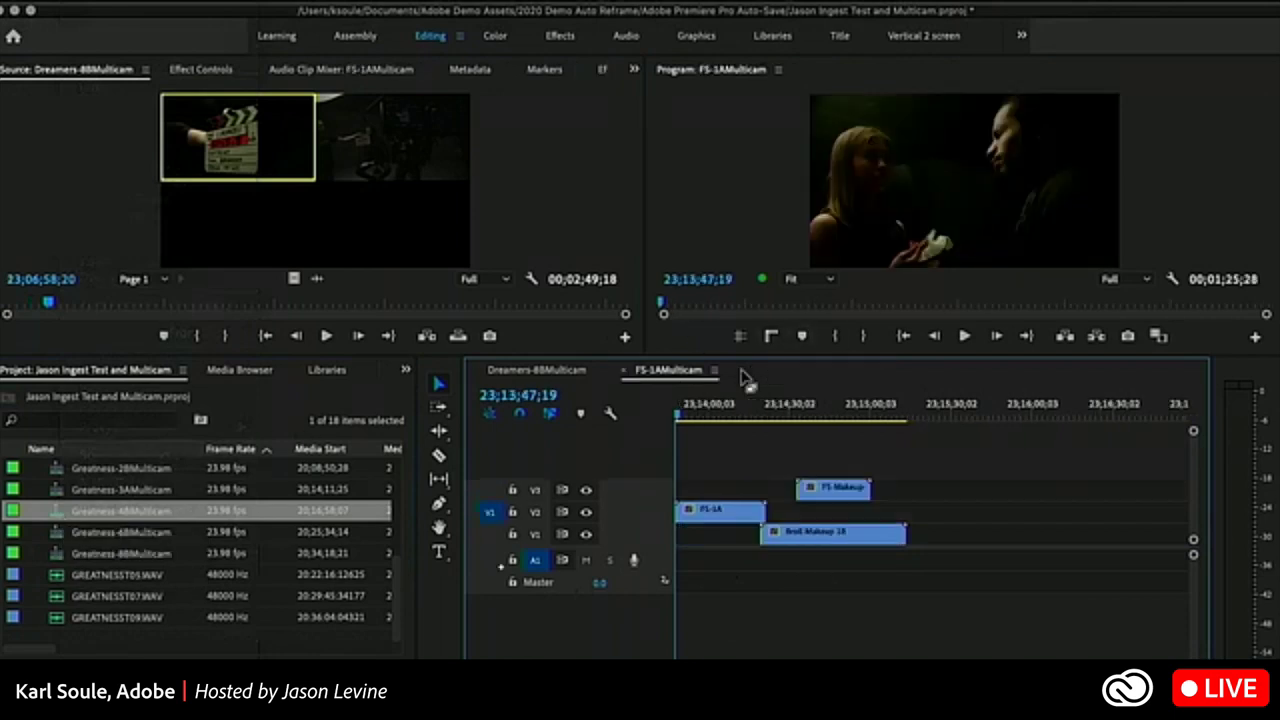
- Open Greatness-1BMulticam in the timeline and the Source Monitor and inspect its synced audio tracks and the Greatness-1B video clip
scroll(135, 535, "up", 1)
scroll(135, 535, "up", 3)
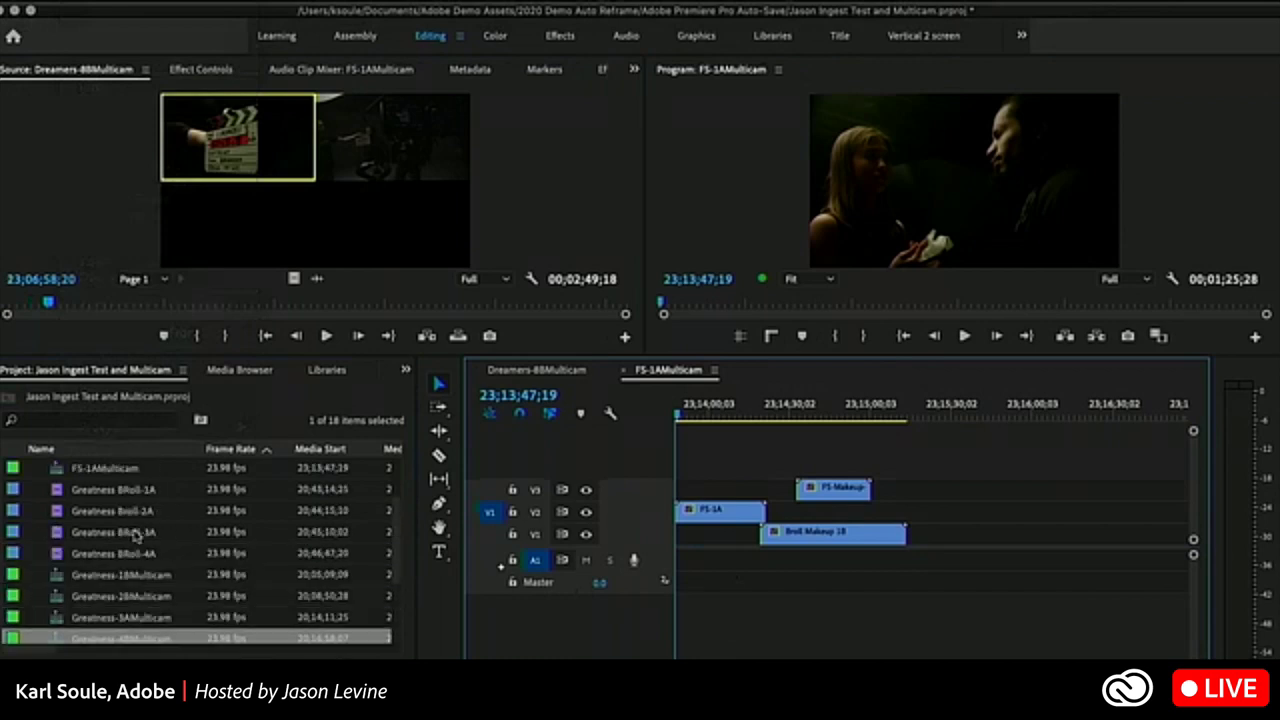
right_click(57, 577)
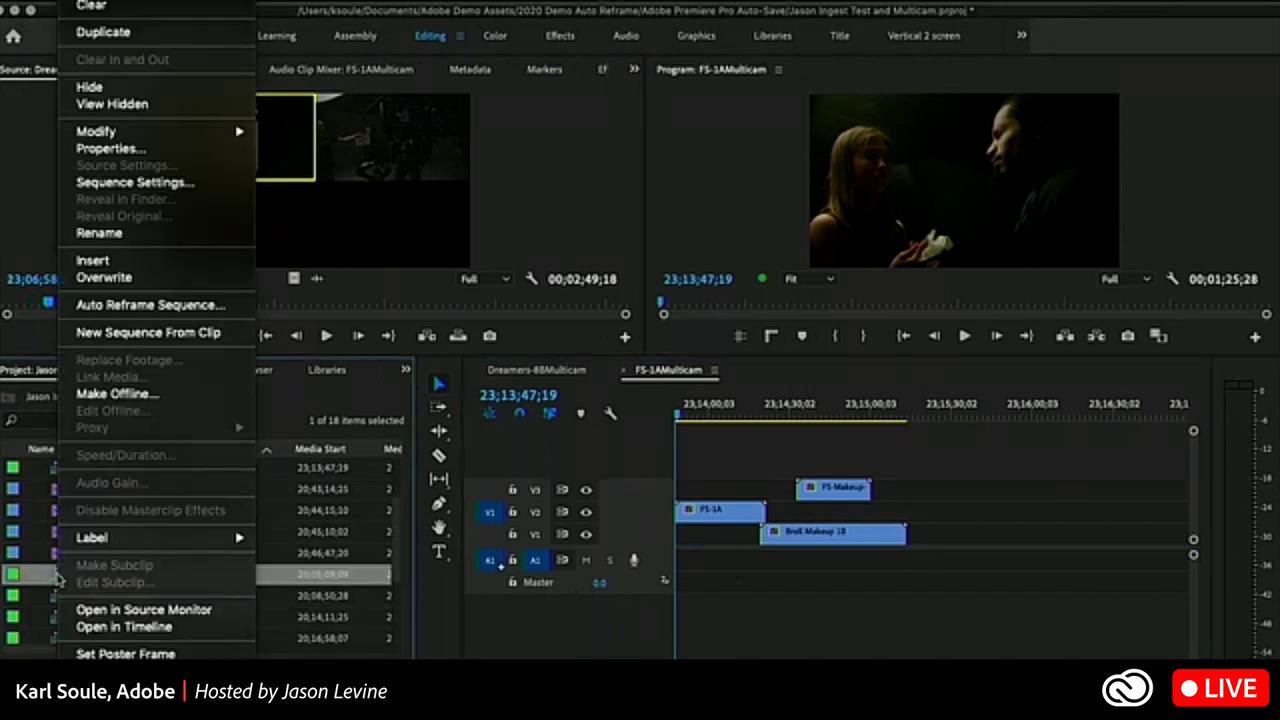
left_click(107, 630)
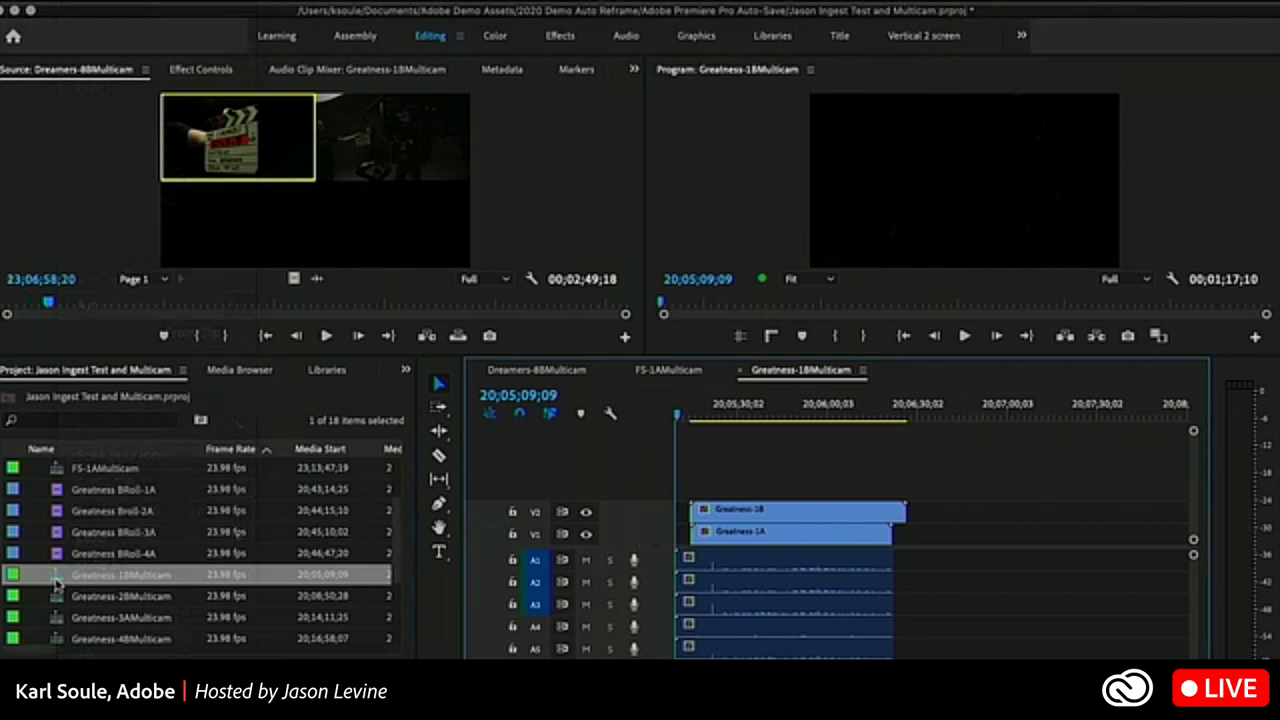
double_click(55, 576)
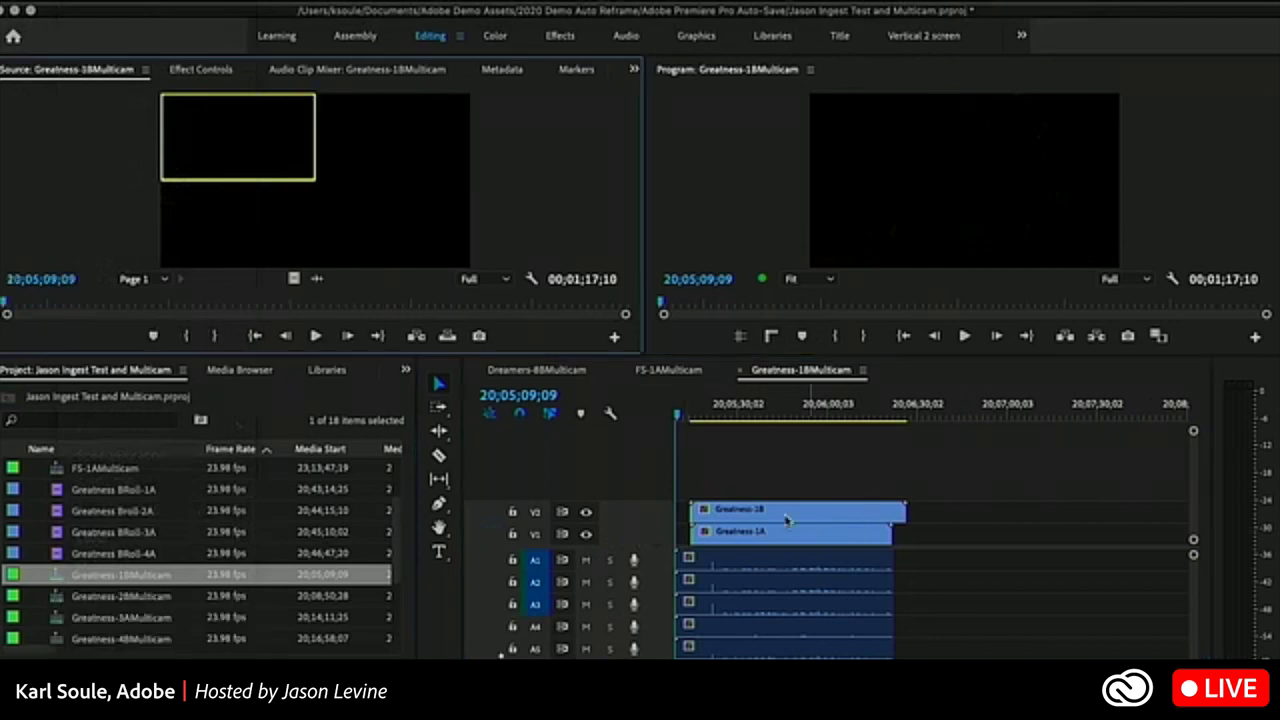
left_click(733, 565)
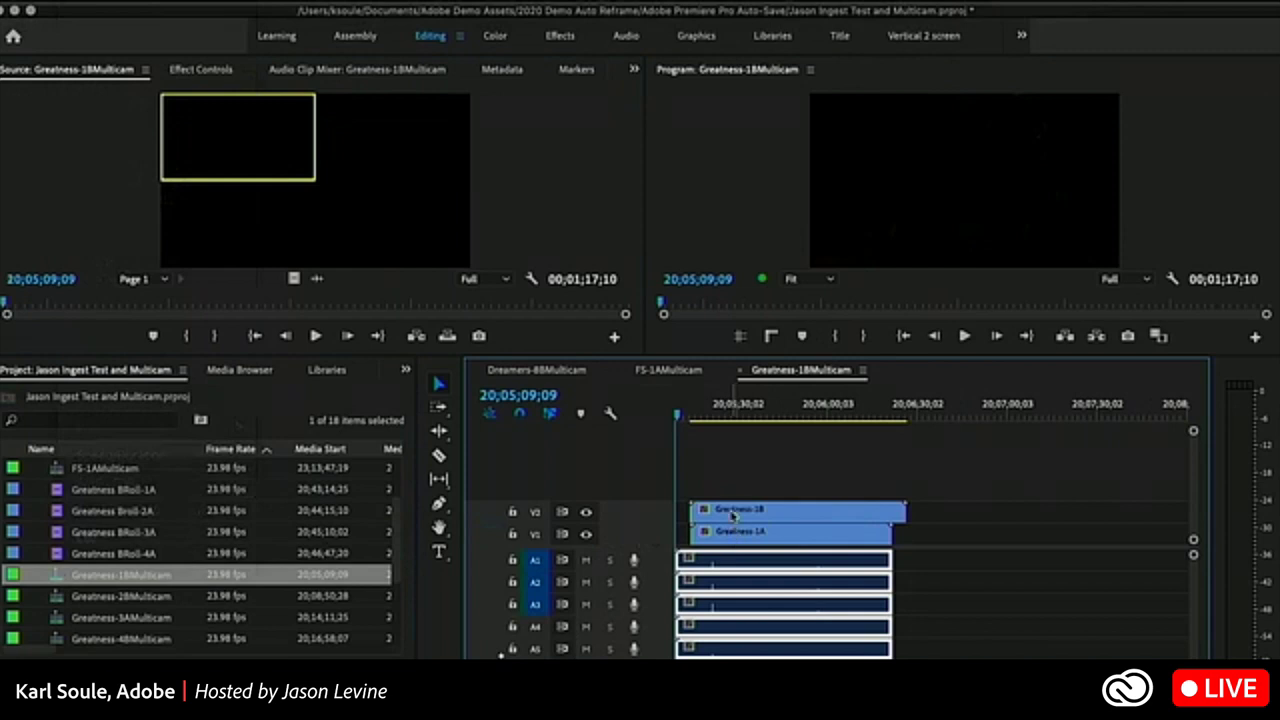
left_click(733, 514)
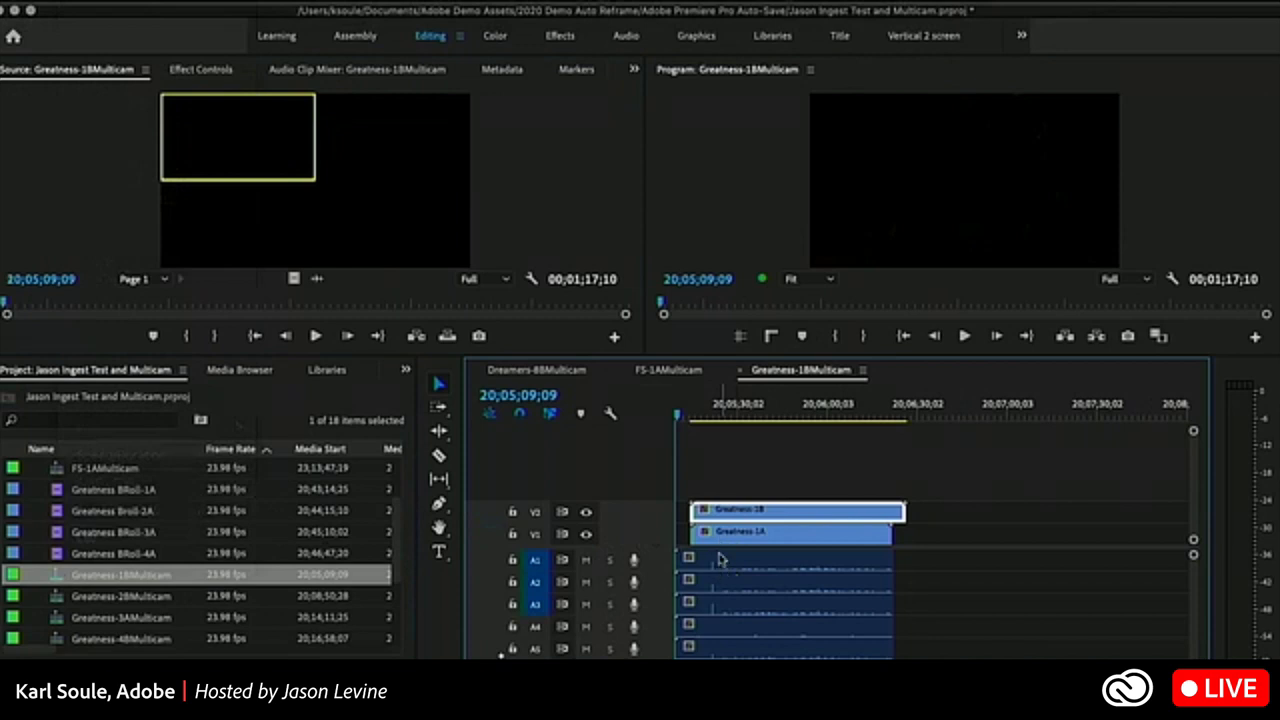
- Close the Greatness-1BMulticam, FS-1AMulticam and Dreamers-8BMulticam sequences in the timeline
left_click(741, 372)
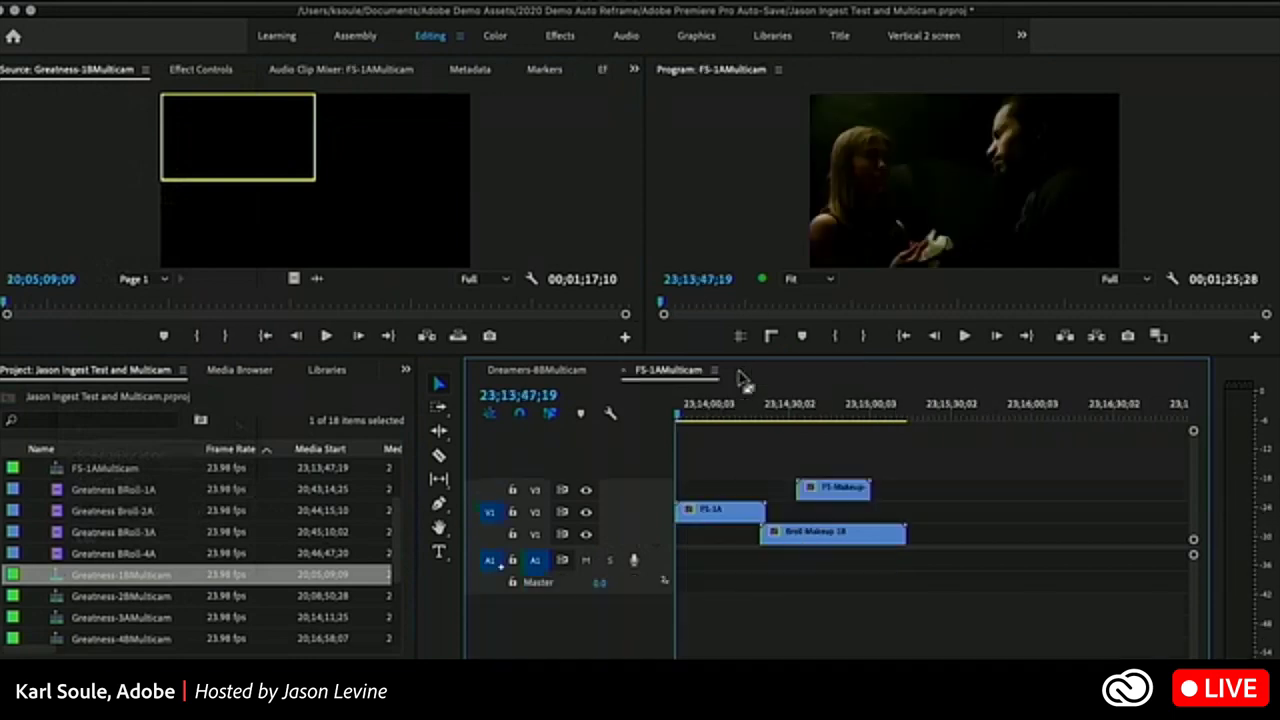
left_click(626, 370)
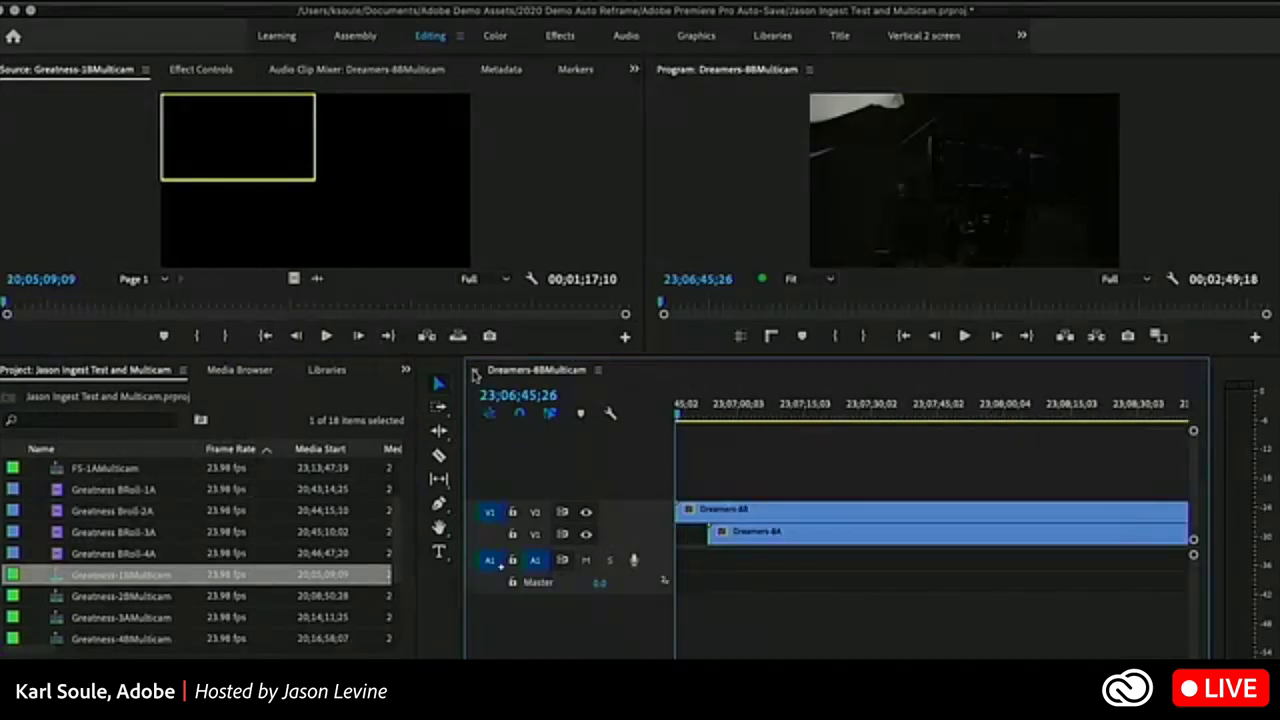
left_click(476, 373)
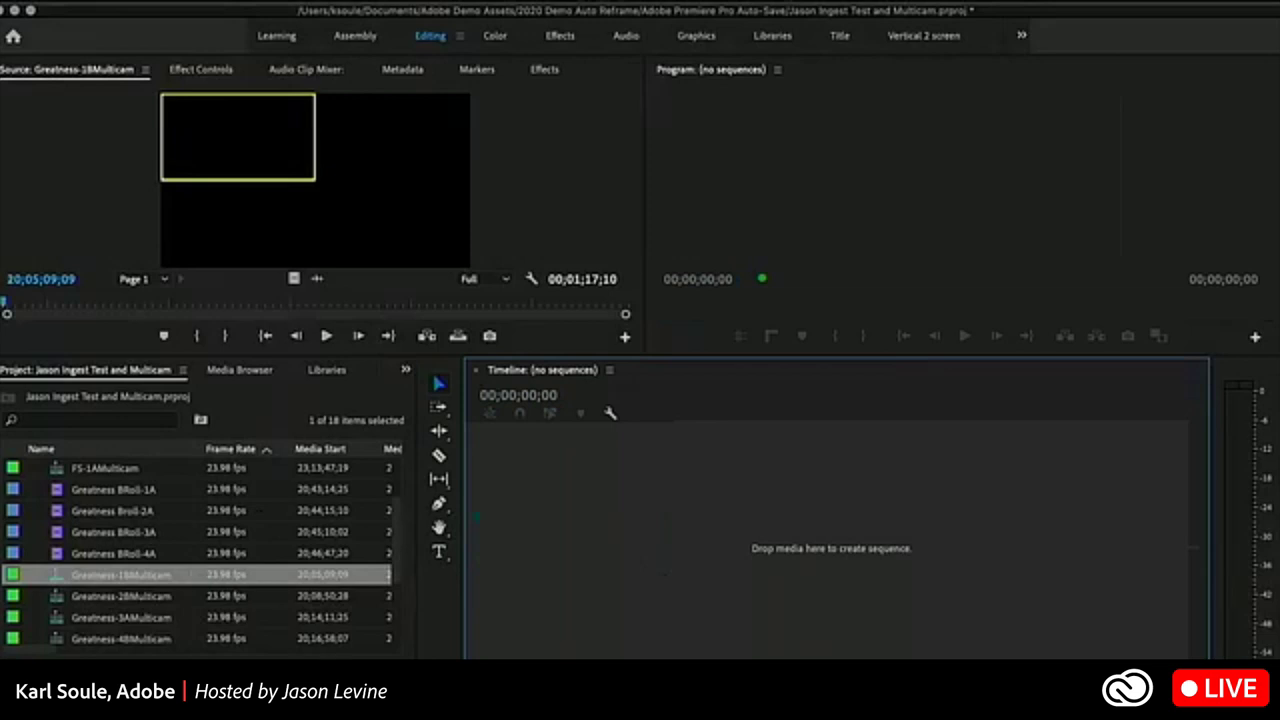
- Create a new sequence named Sequence 01 from the ARRI 1080p 23.976 preset
left_click(378, 655)
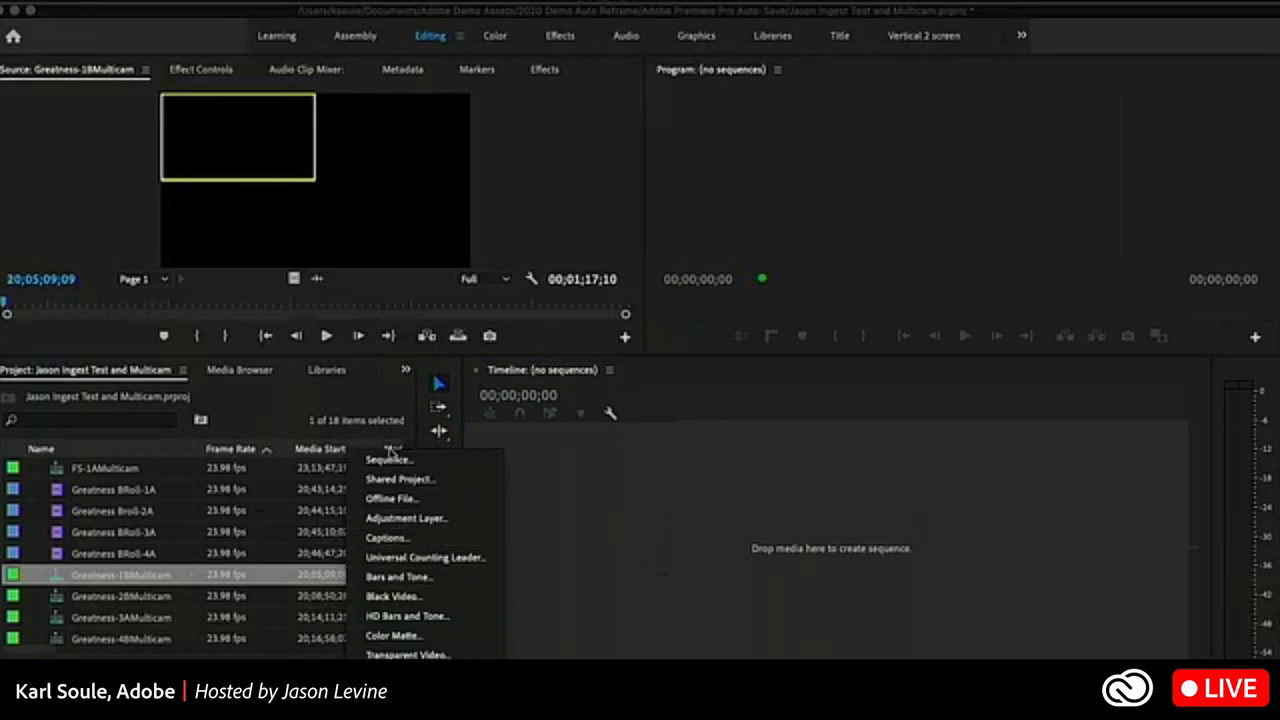
left_click(389, 460)
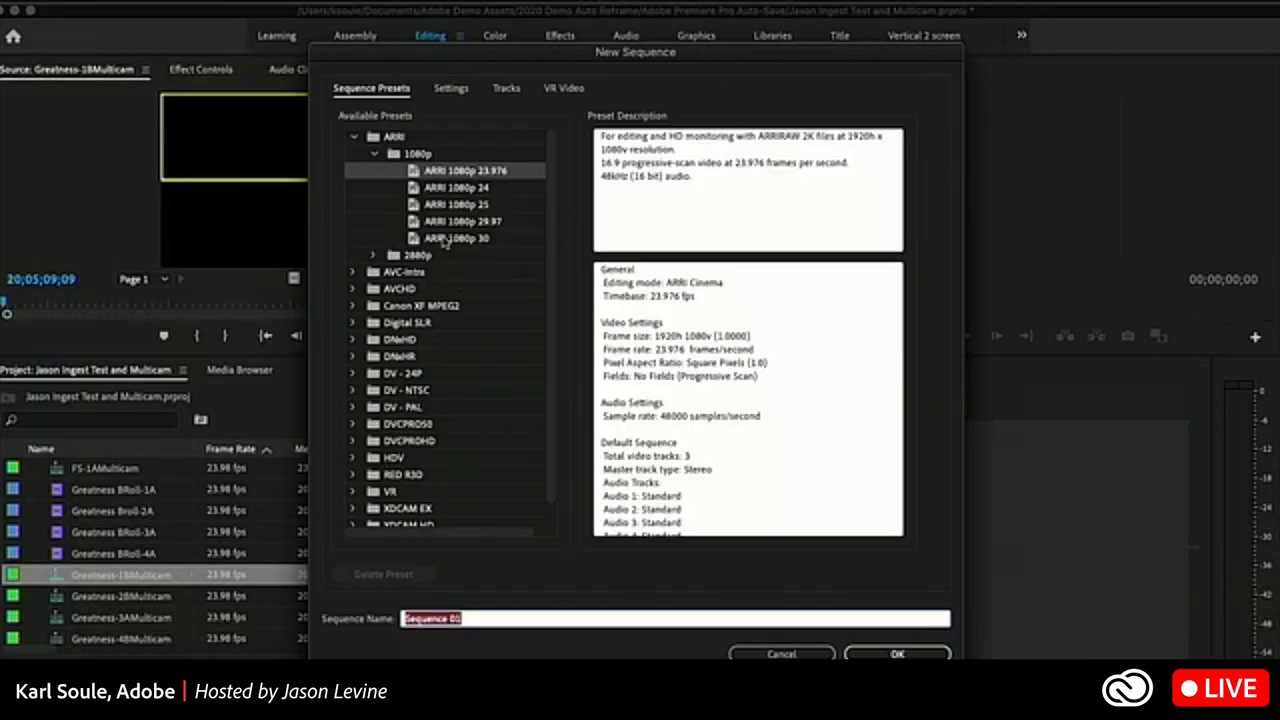
left_click(886, 651)
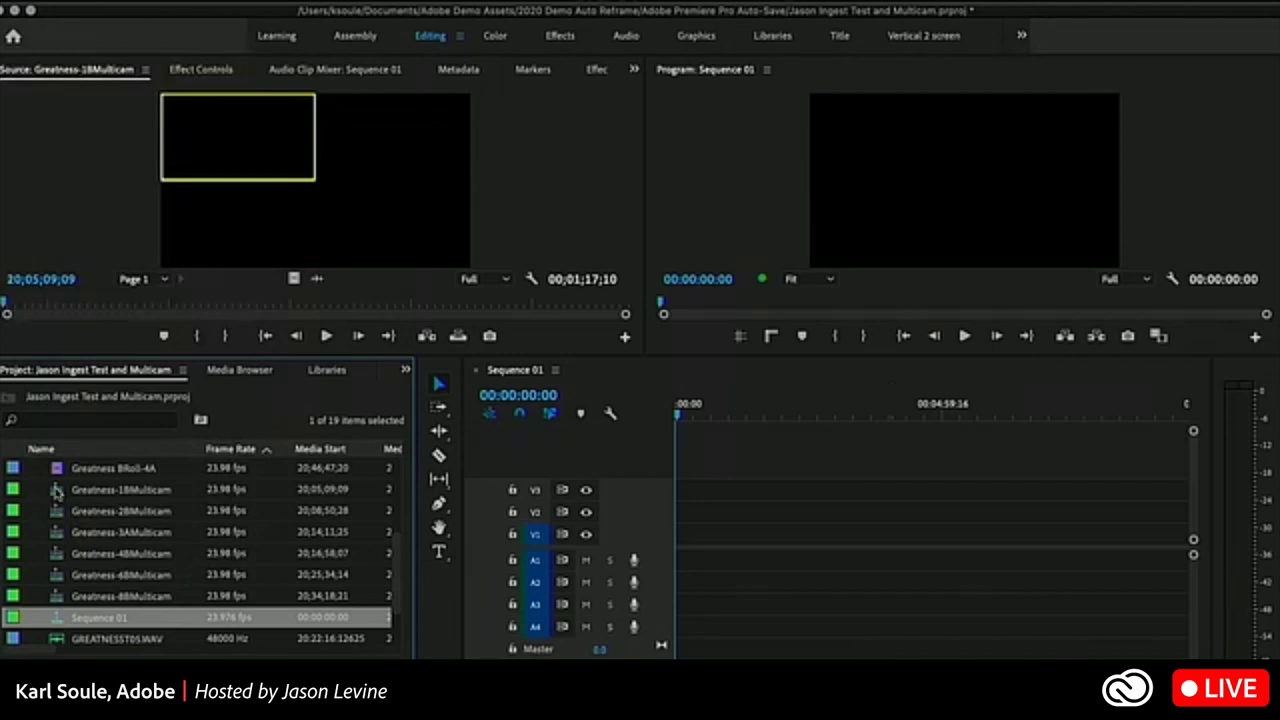
- Load Greatness-1BMulticam in the Source Monitor and mark an In point at 20;05;37;07
left_click(57, 490)
double_click(57, 490)
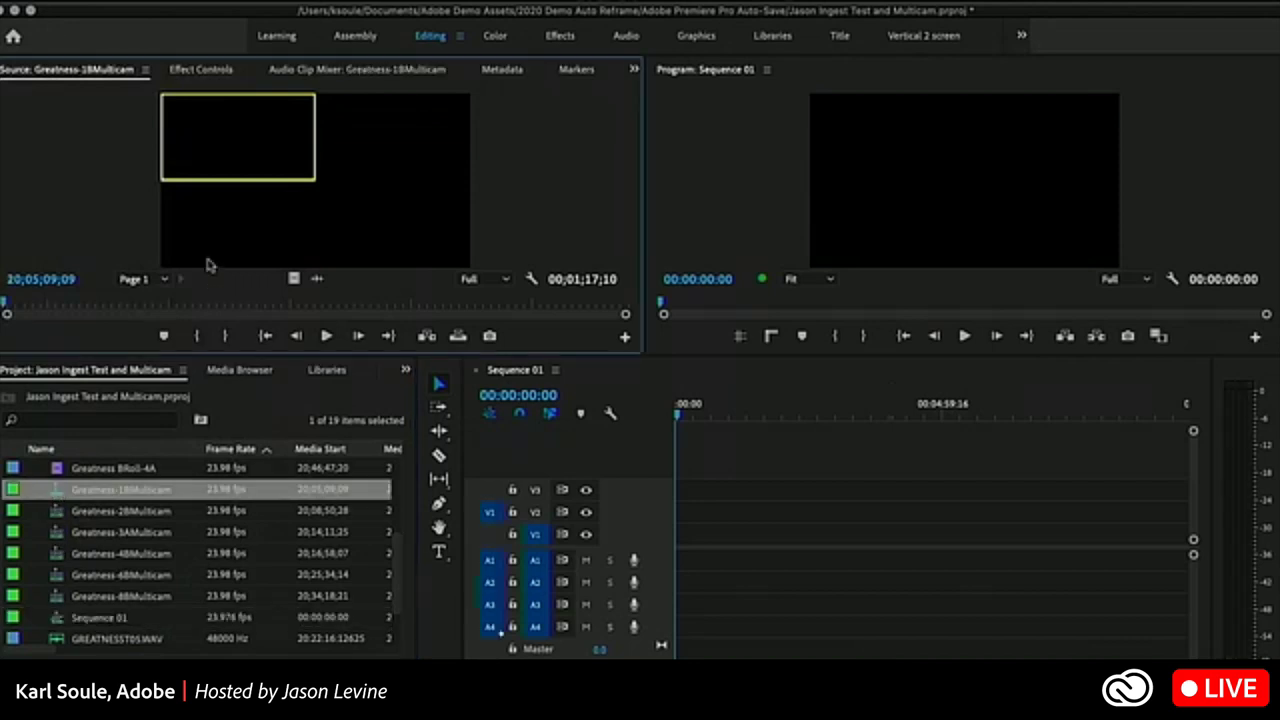
mouse_move(206, 302)
left_mouse_down()
mouse_move(268, 305)
mouse_move(88, 308)
mouse_move(226, 302)
left_mouse_up()
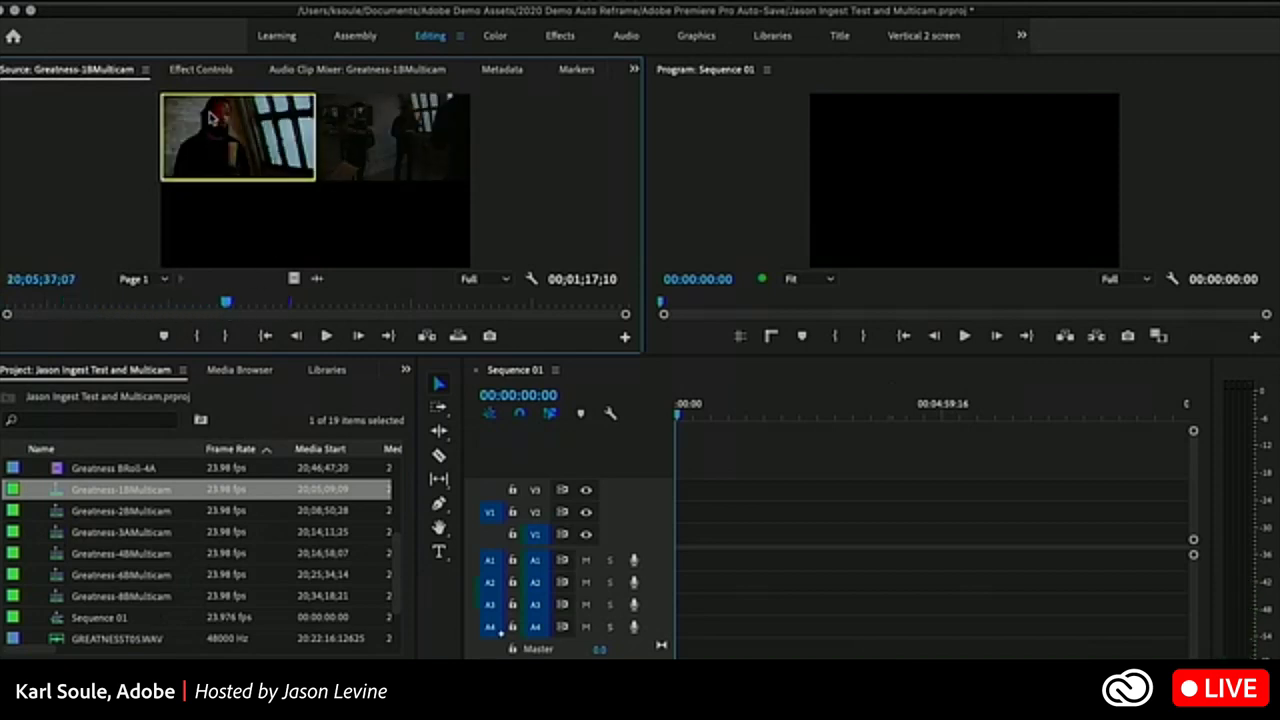
key("i")
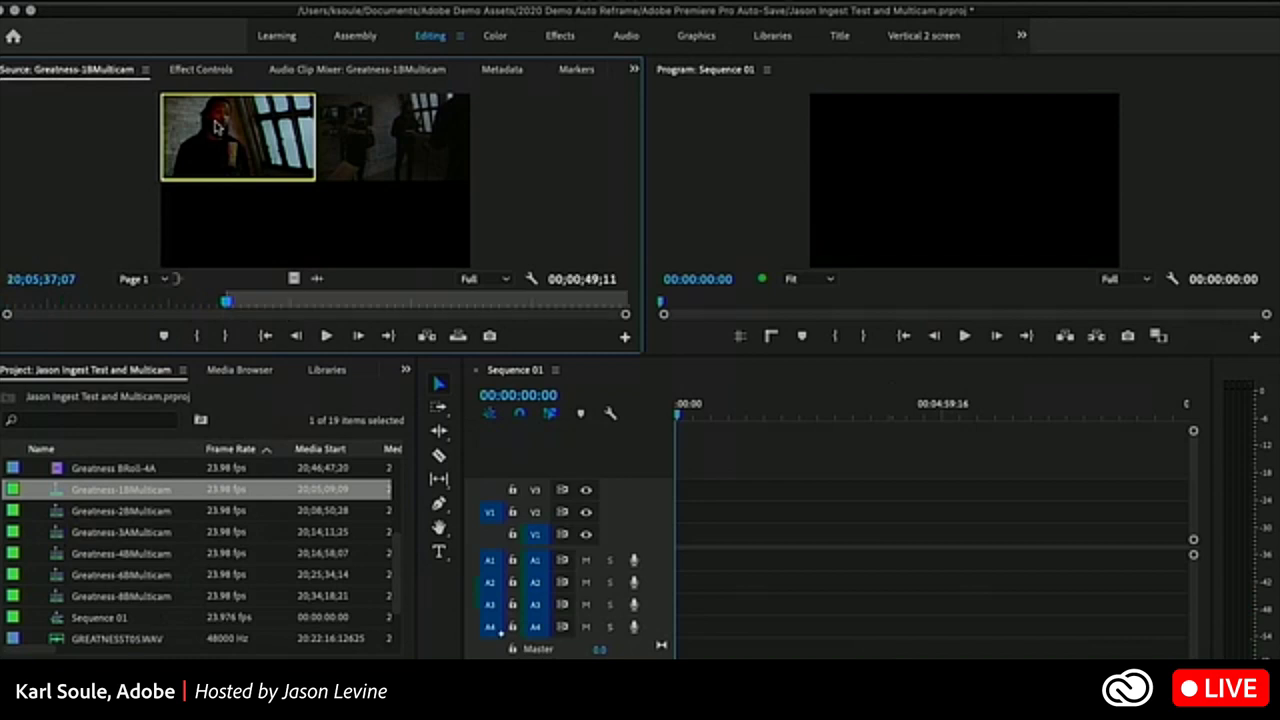
- Place the marked Greatness-1BMulticam range on V1 of Sequence 01, keeping the existing sequence settings, and preview it at 00:01:30:22
left_click_drag(232, 125, 737, 532)
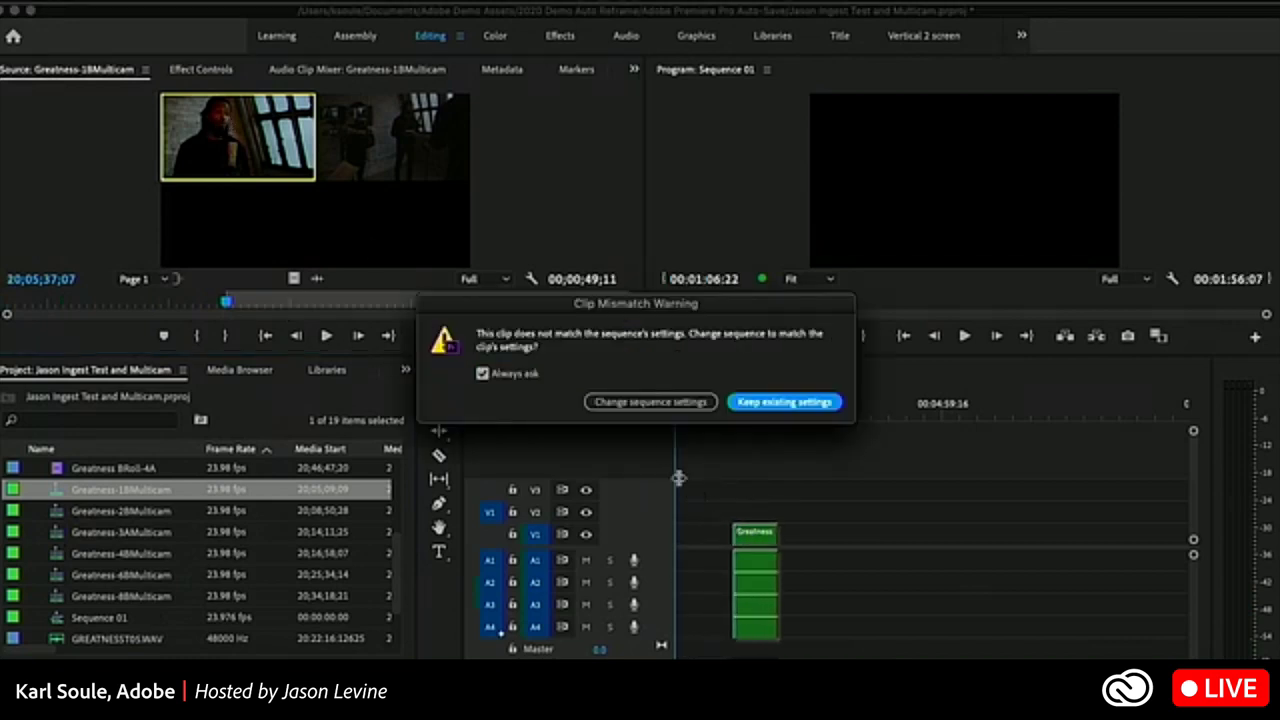
left_click(768, 401)
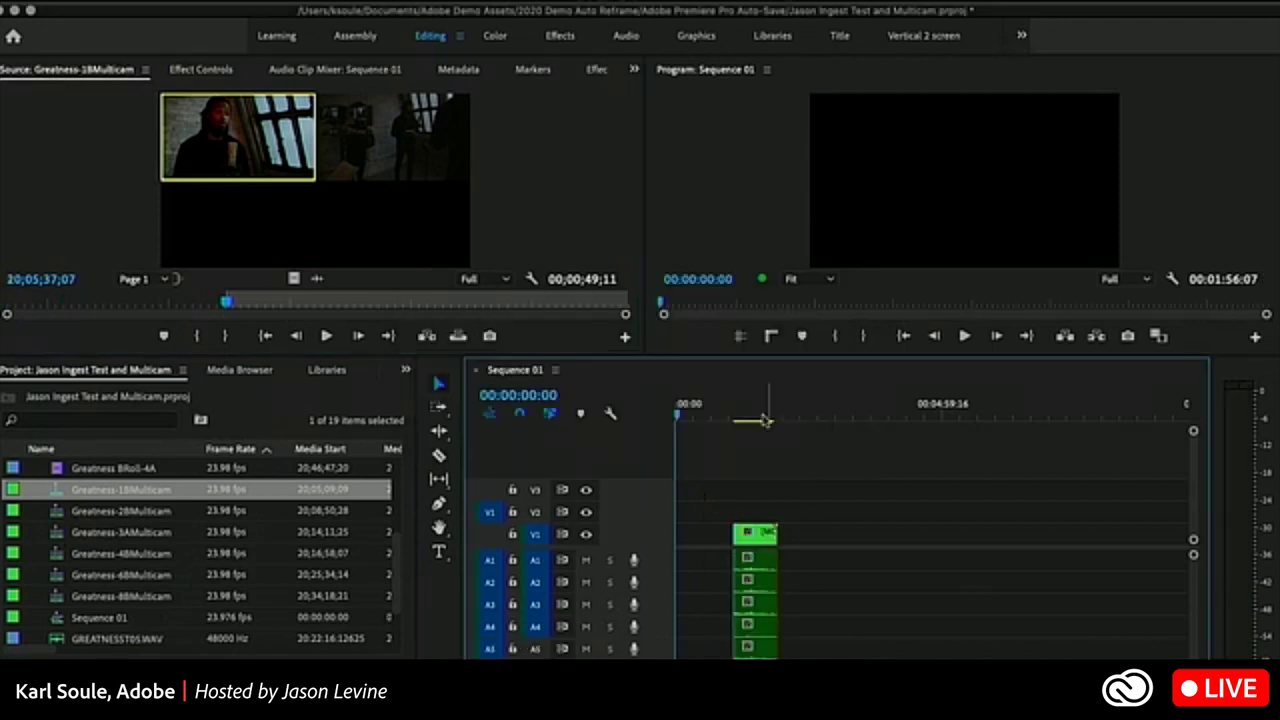
left_click_drag(746, 409, 759, 412)
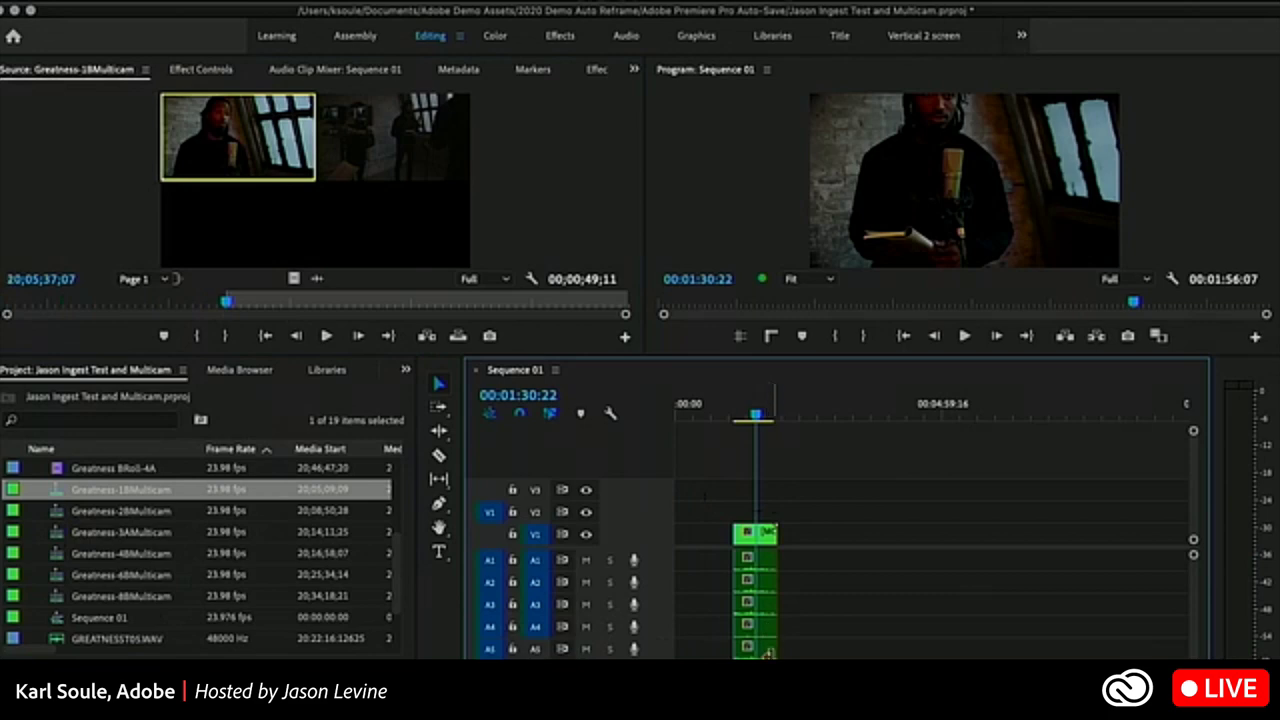
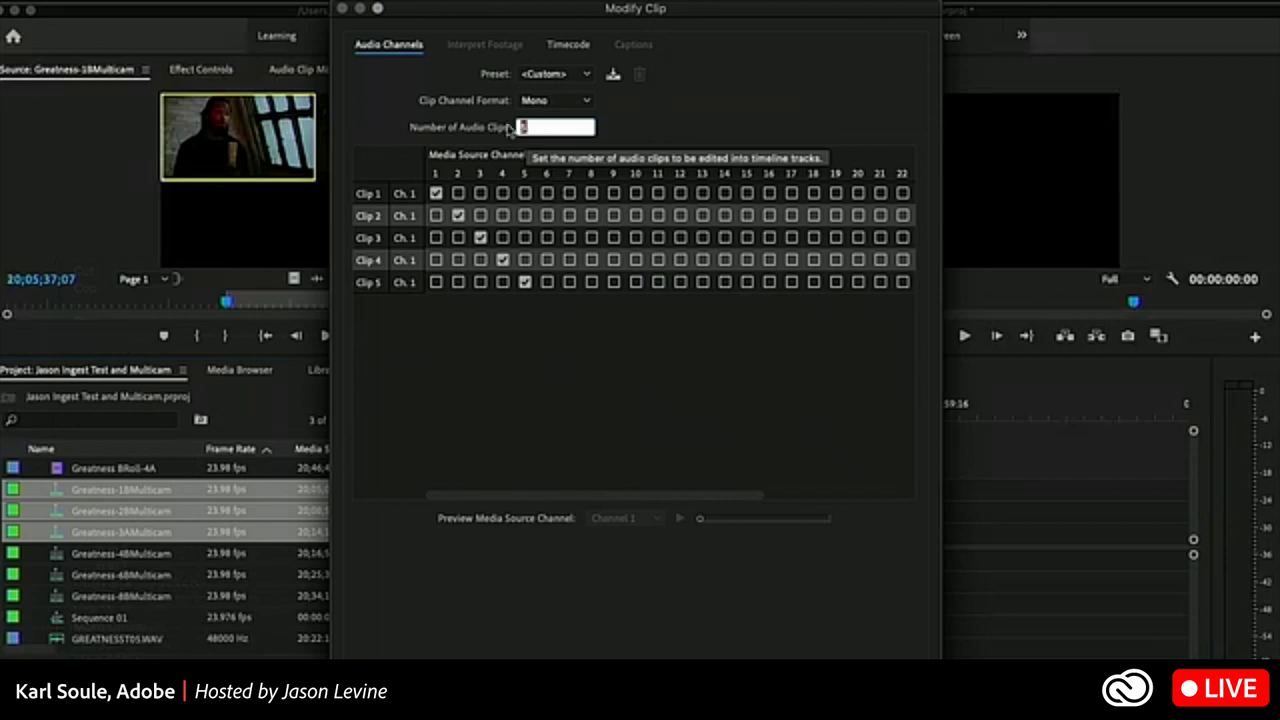
- Reduce the selected Greatness-1B, 2B and 3A multicams to 1 mono audio clip, trying source channel 5 before returning to channel 1
type("1")
key("Return")
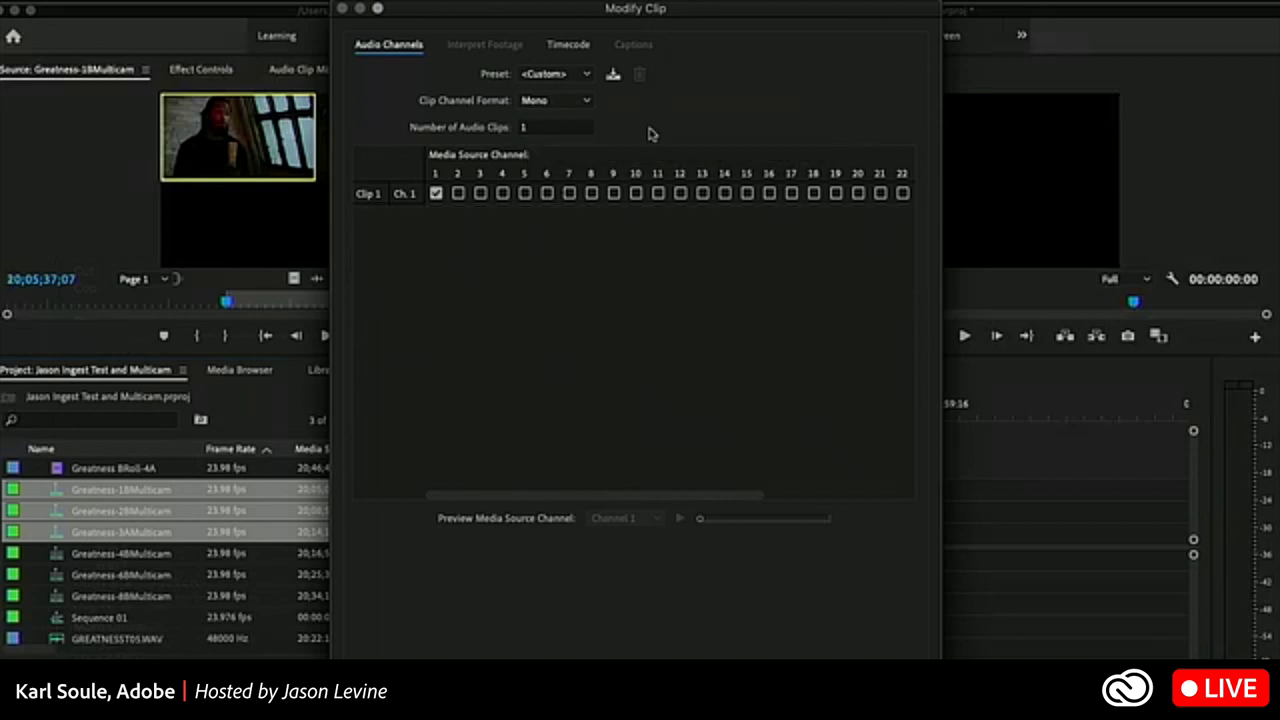
left_click(525, 193)
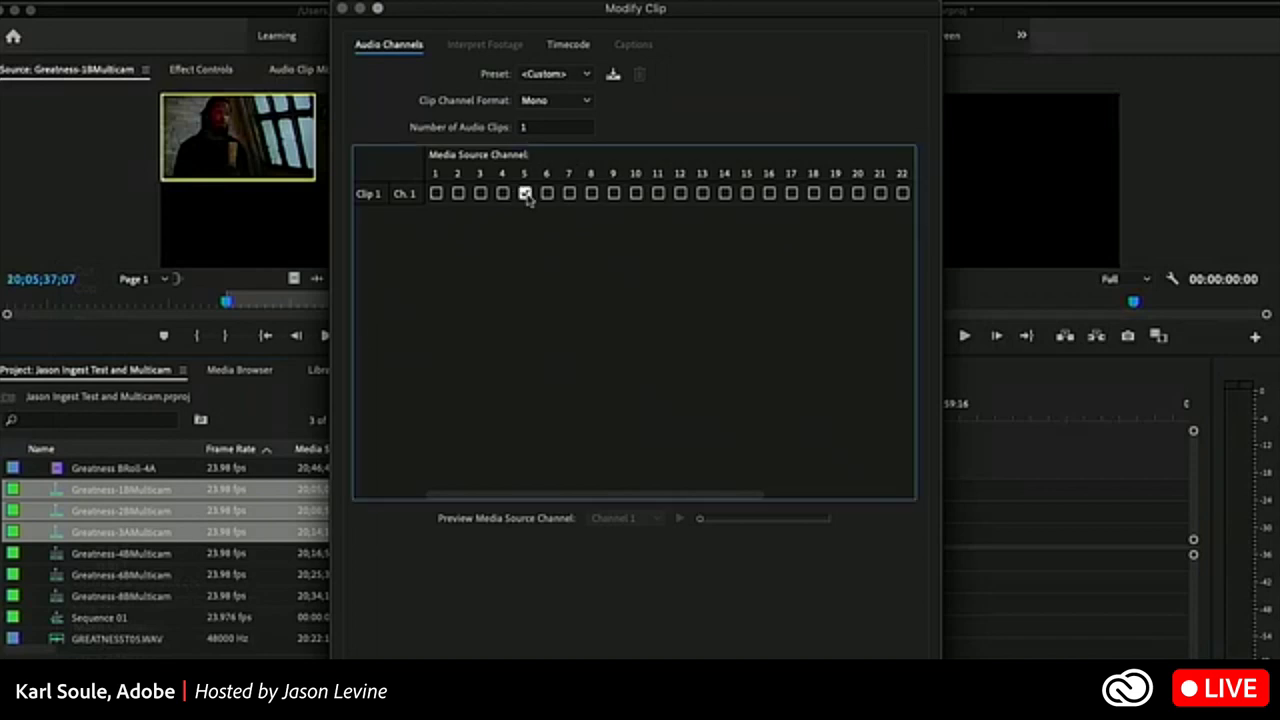
left_click(436, 194)
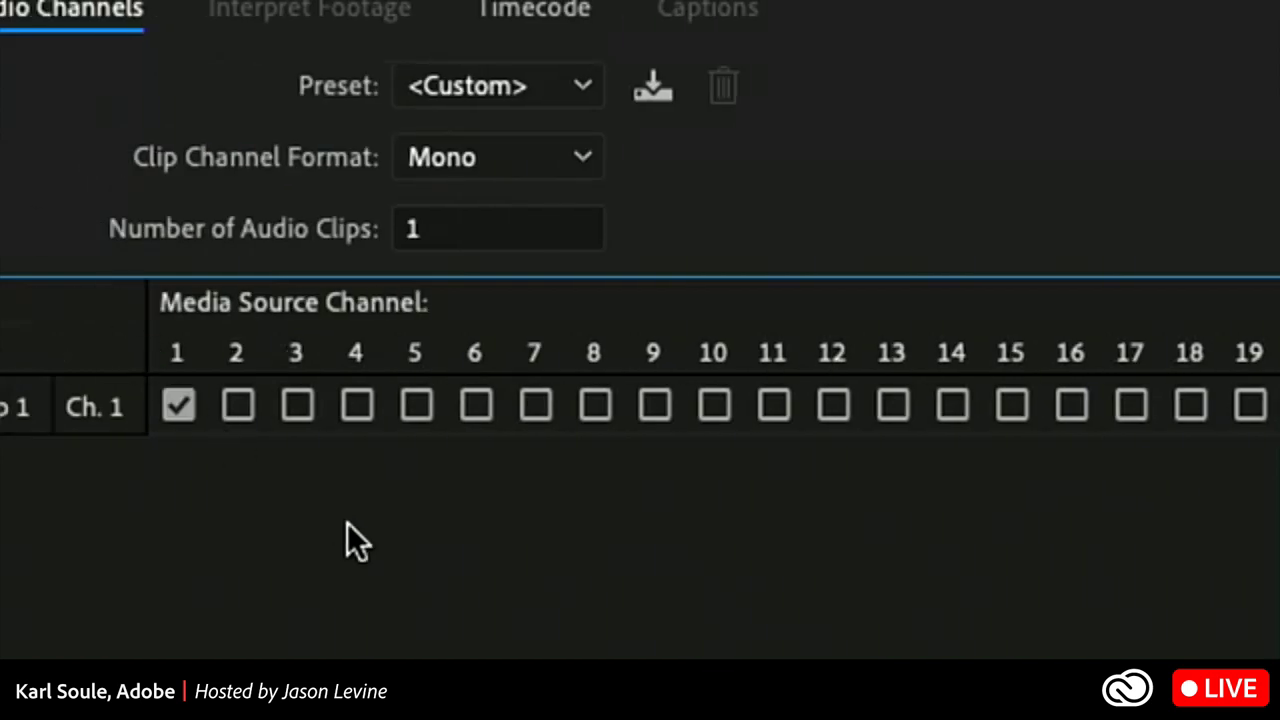
- Try 5 audio clips for the selected multicams, and restore the number of audio clips to 1
left_click(429, 229)
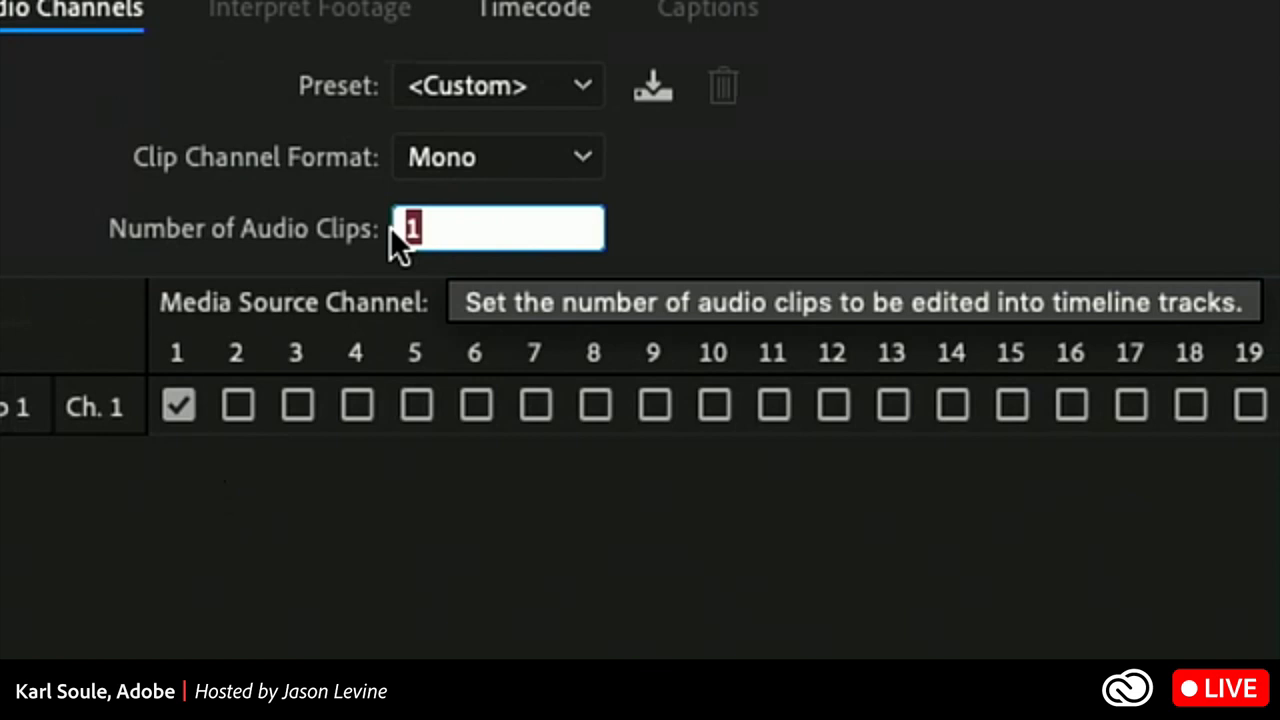
type("5")
key("Tab")
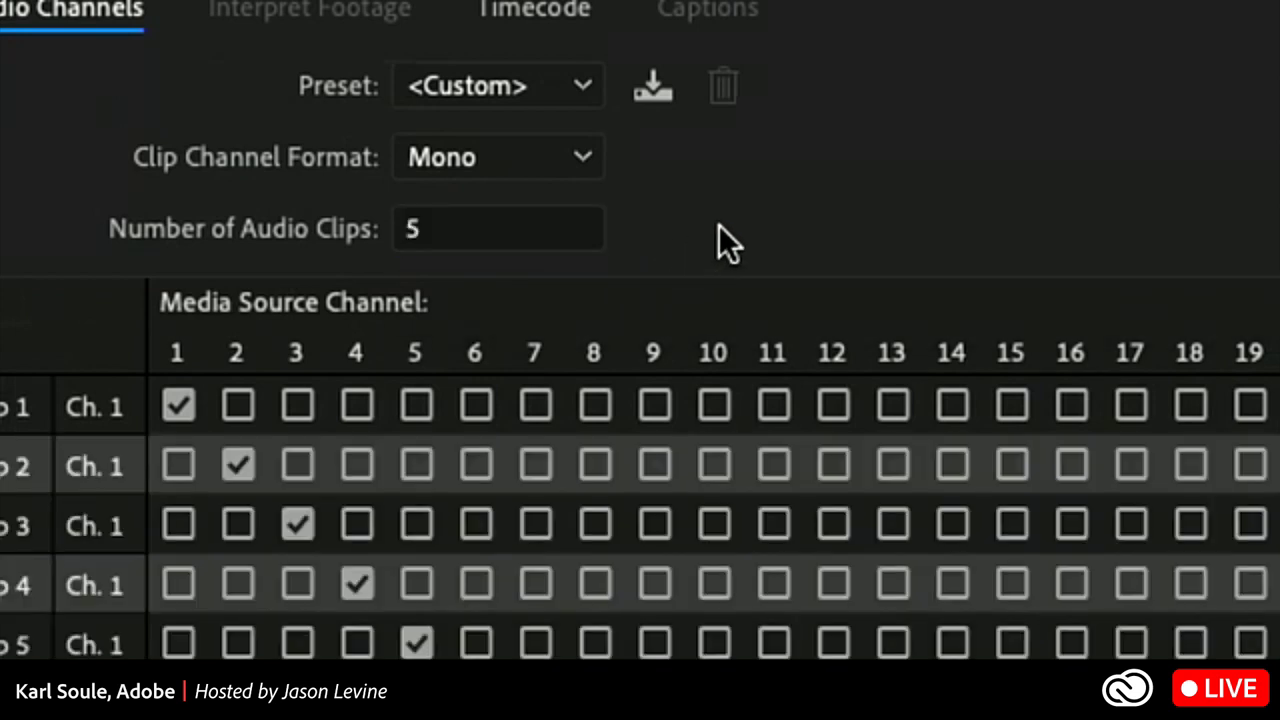
left_click(442, 229)
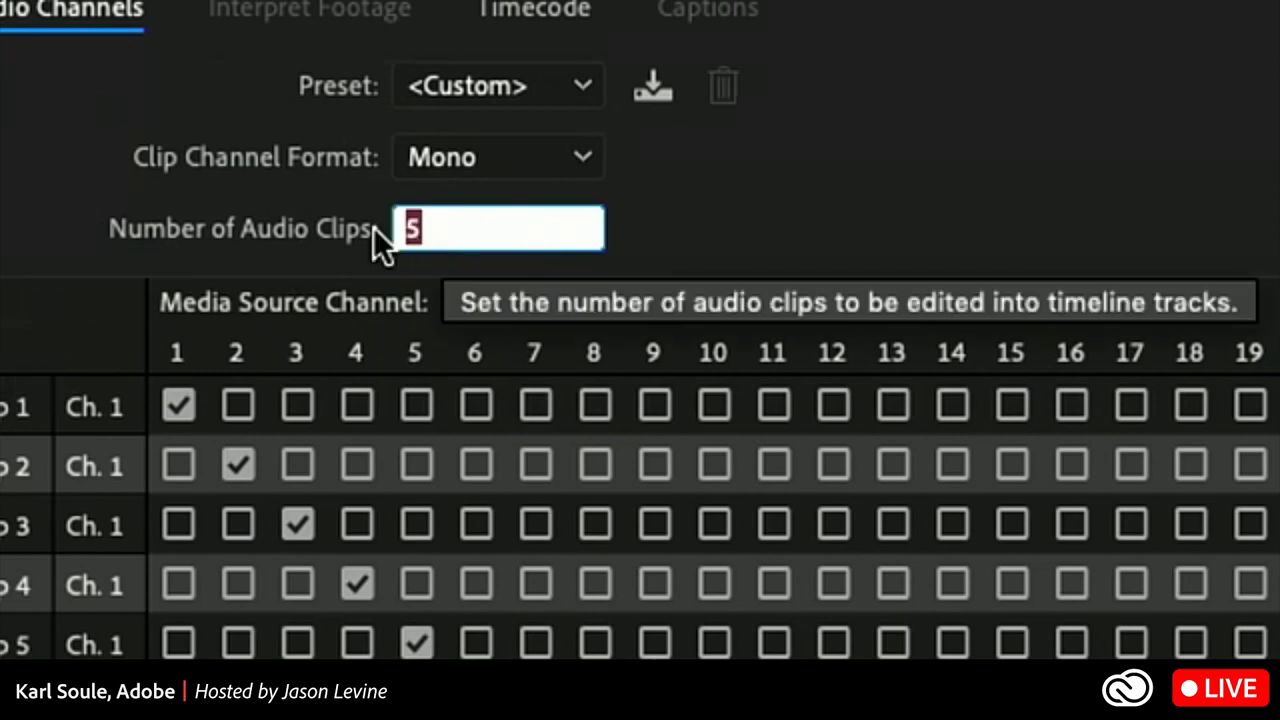
type("1")
left_click(688, 228)
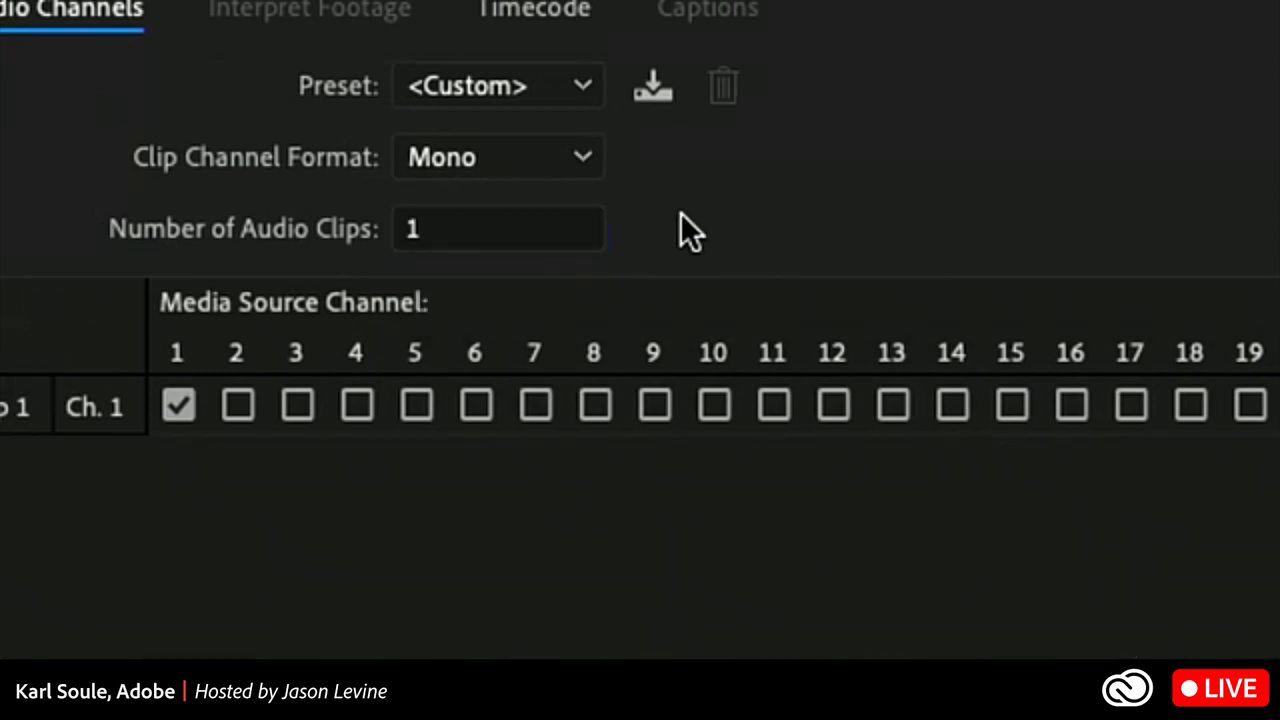
- Try media source channels 2 to 5 for the single audio clip, settle on channel 1 and apply the channel mapping
left_click(234, 405)
left_click(294, 405)
left_click(356, 405)
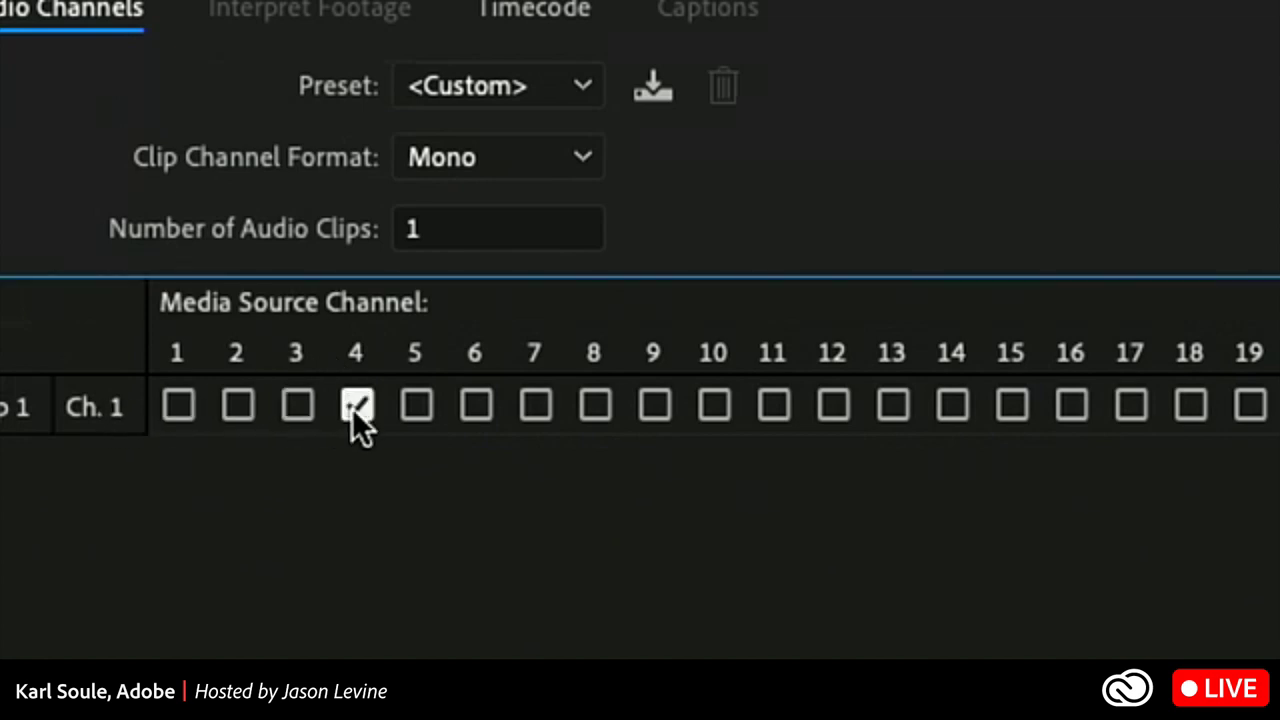
left_click(414, 406)
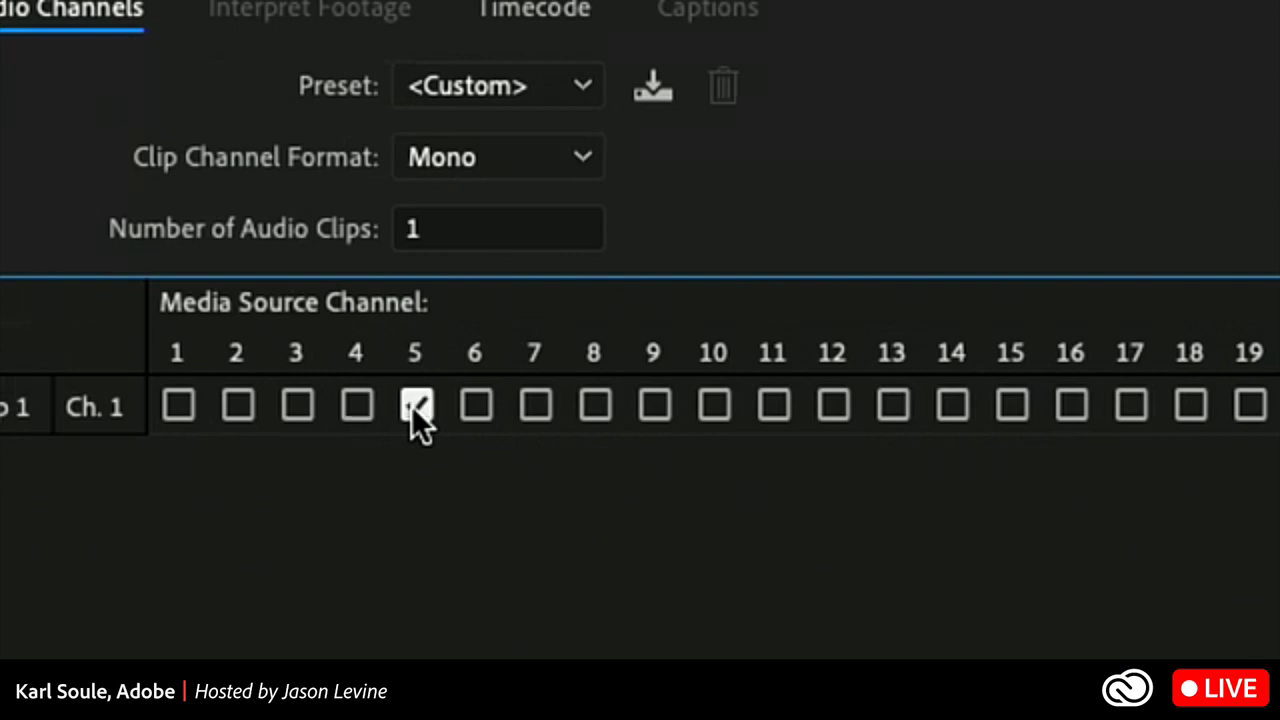
left_click(178, 405)
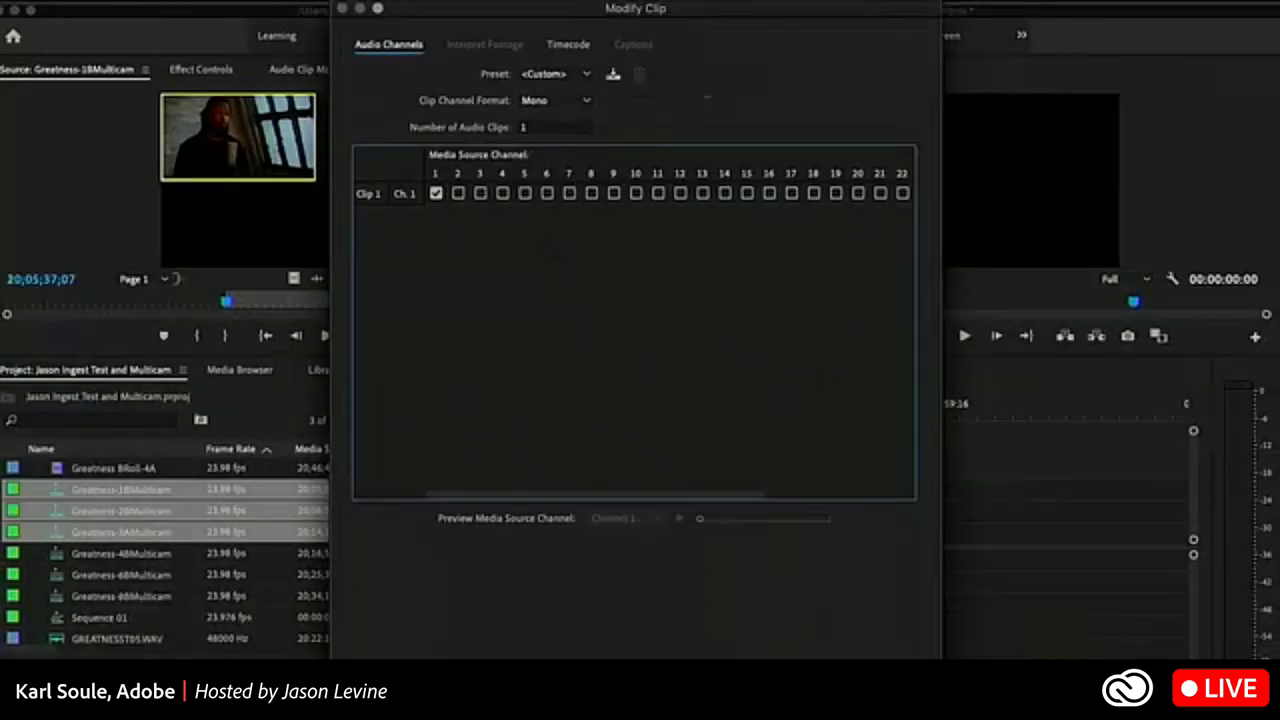
key("Return")
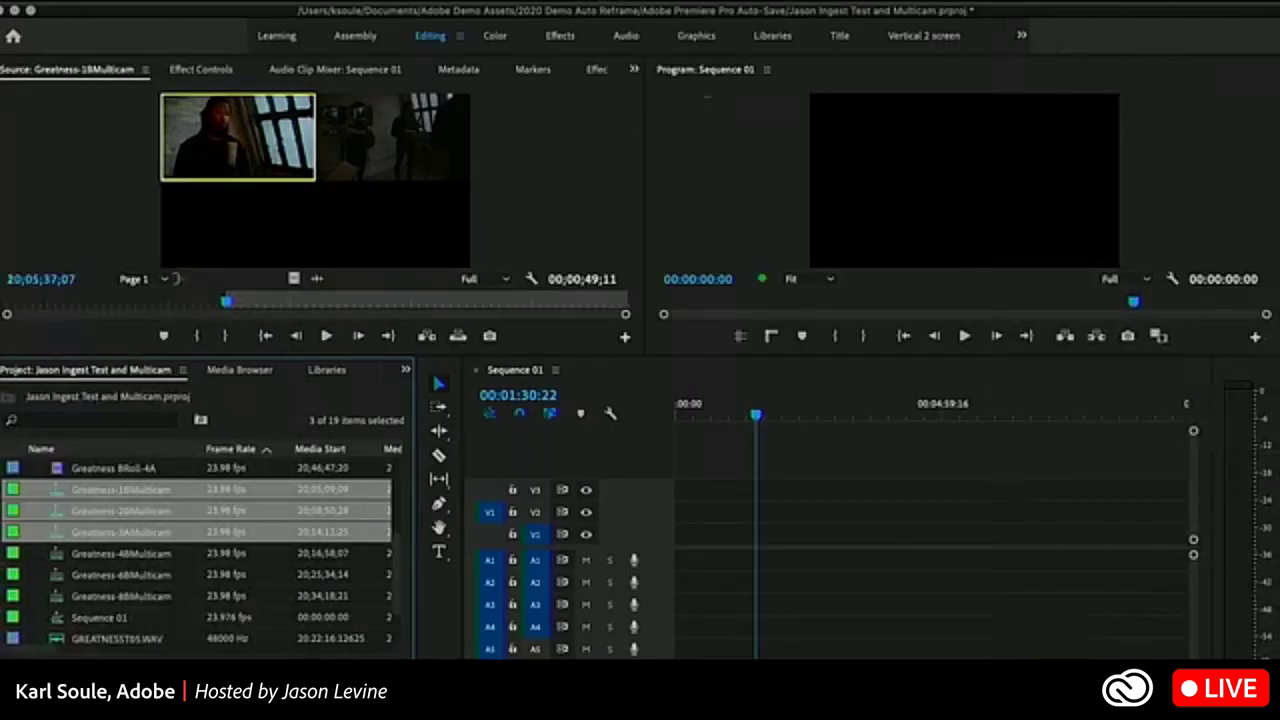
- Reload Greatness-1BMulticam and place its marked range on V1 and A1 of Sequence 01, keeping the existing sequence settings
key("ctrl+shift+a")
double_click(57, 492)
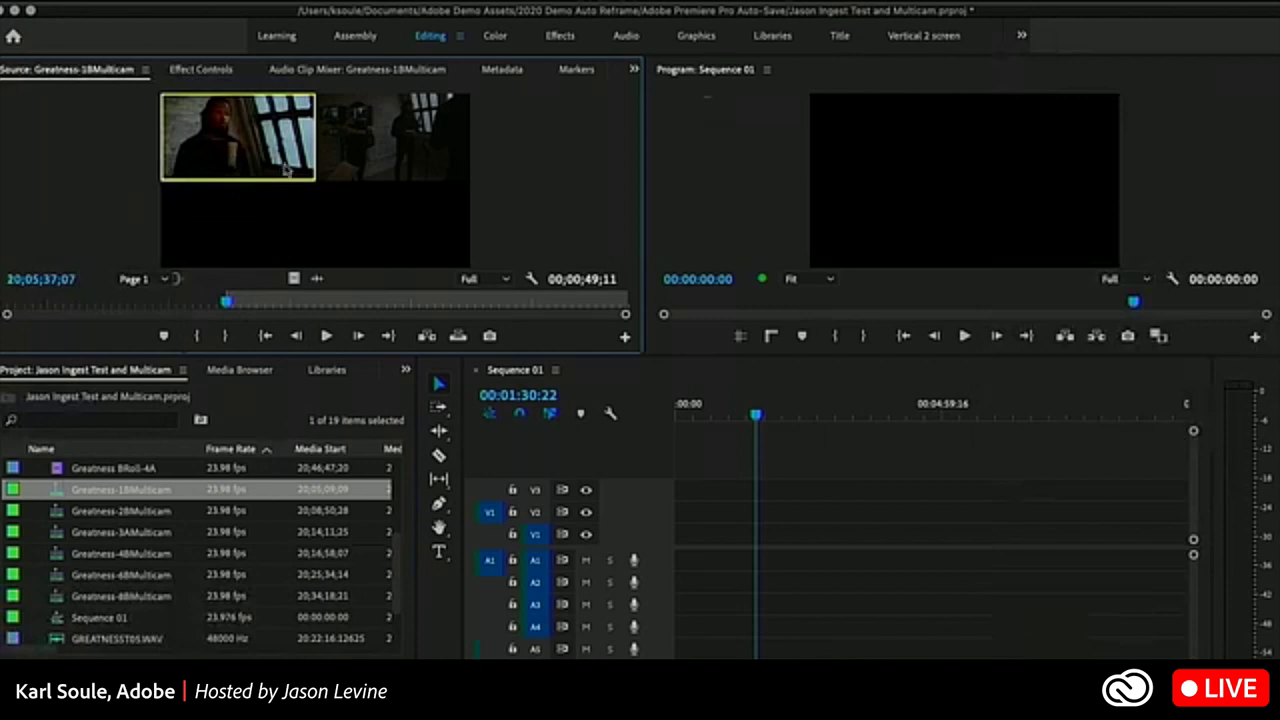
left_click_drag(350, 220, 735, 541)
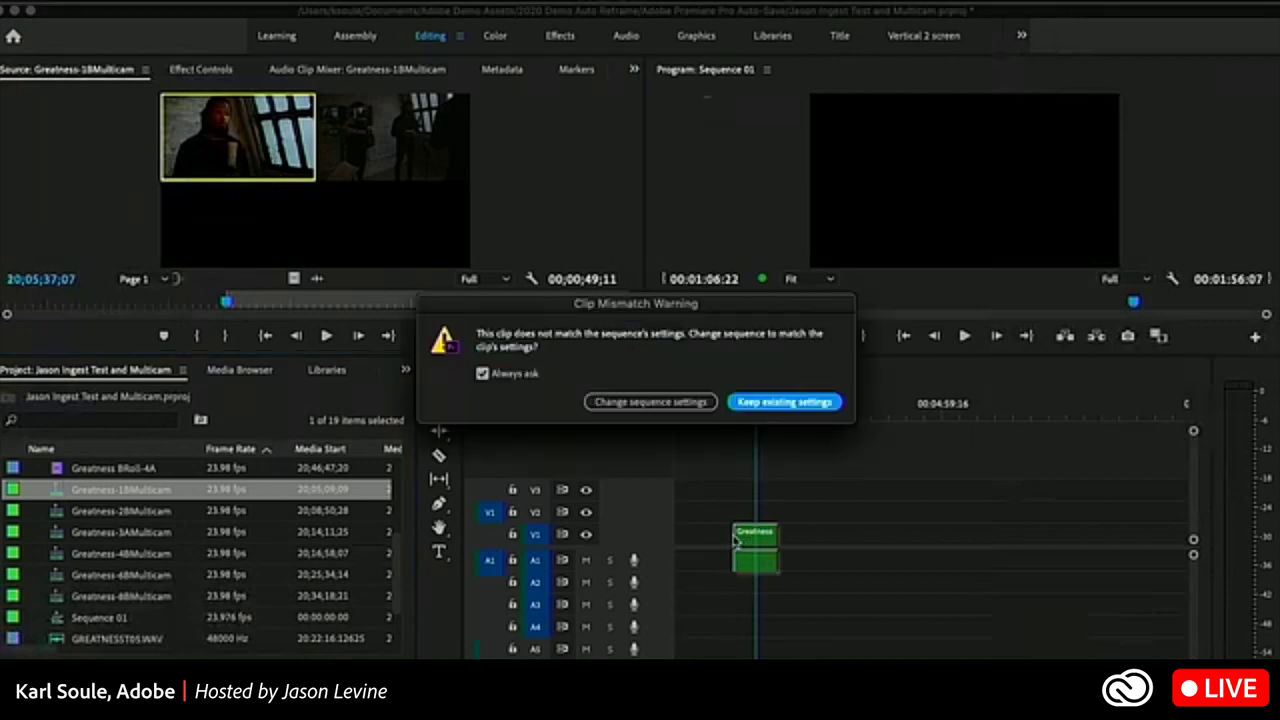
left_click(783, 402)
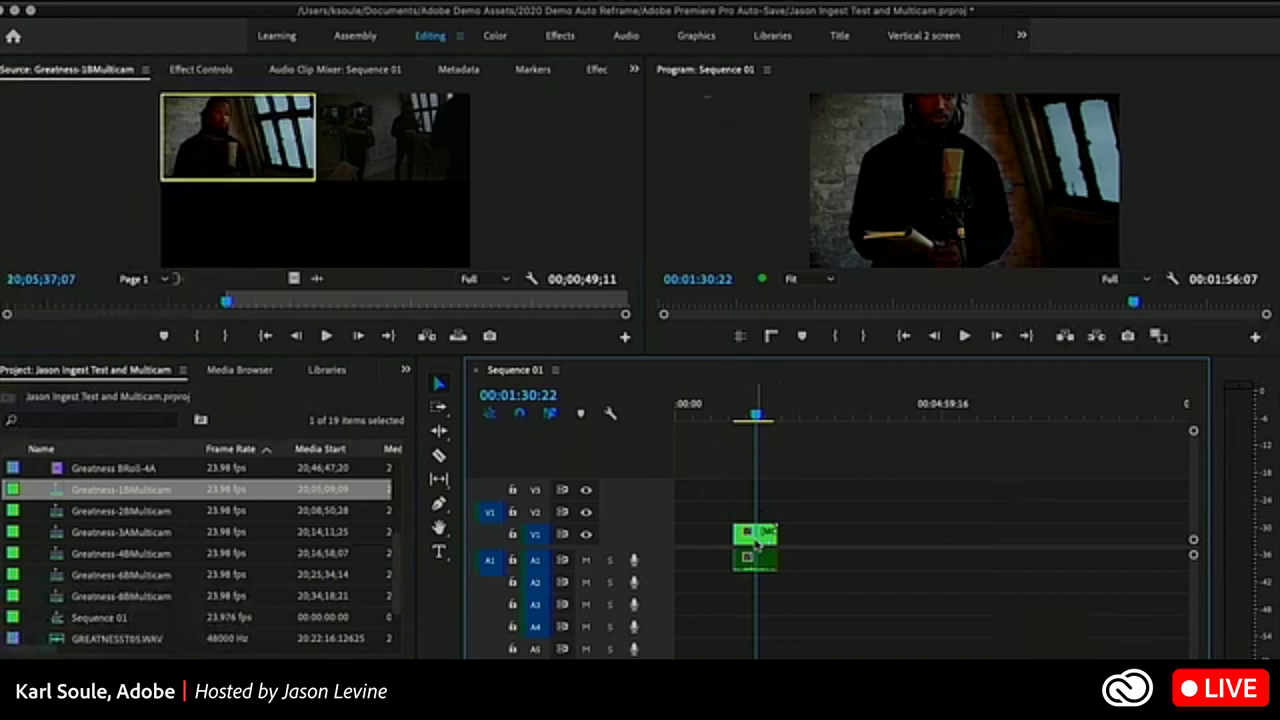
- Toggle the source patching of tracks V1 and A1 in Sequence 01
left_click(489, 535)
left_click(488, 563)
left_click(489, 534)
- Open the nested Greatness-1BMulticam from its audio clip and load GREATNESST01.WAV into the Source Monitor to inspect its channels
double_click(762, 567)
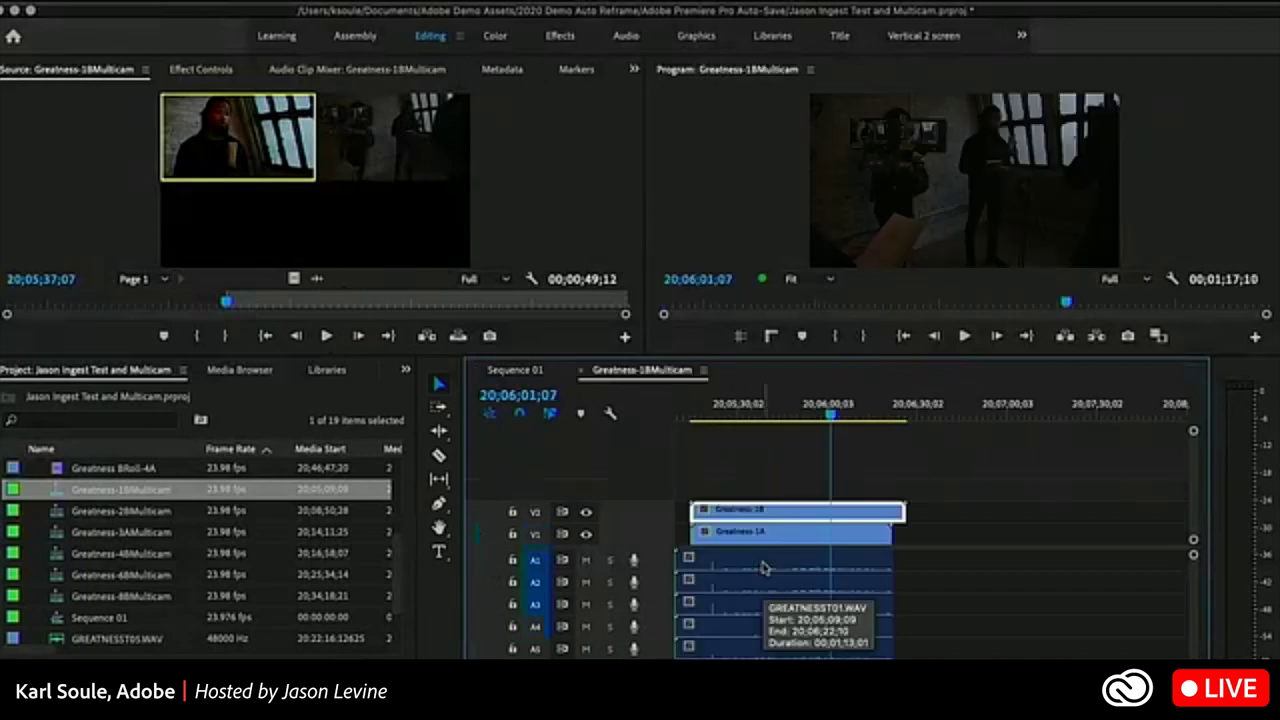
left_click(762, 567)
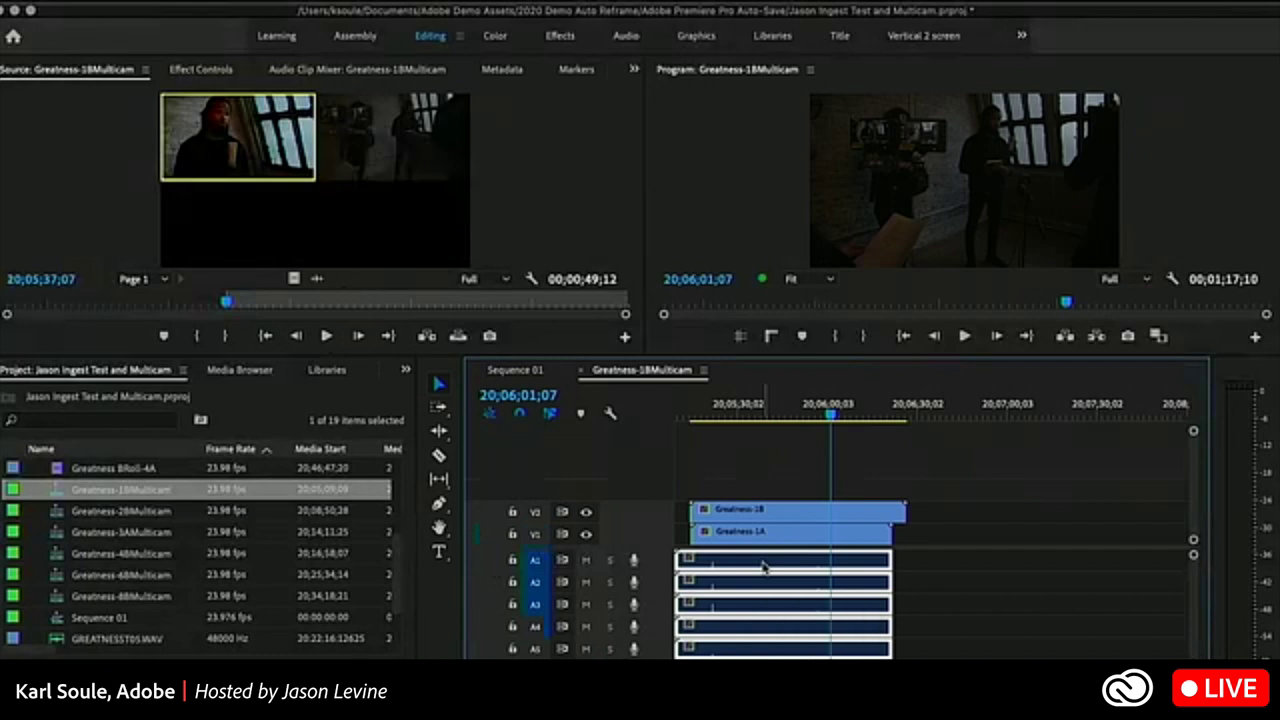
double_click(762, 567)
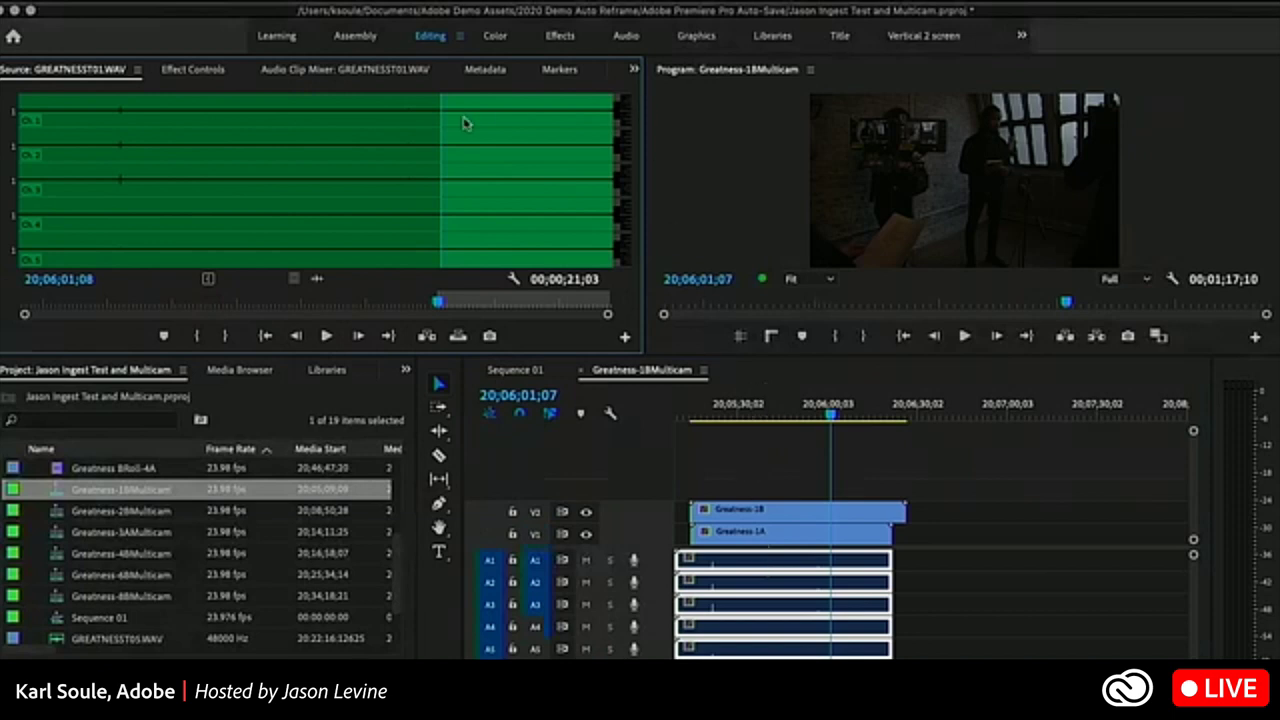
- Return to Sequence 01, widen the audio meters and play GREATNESST01.WAV from 20;05;48;29 to check its channel levels
left_click(516, 370)
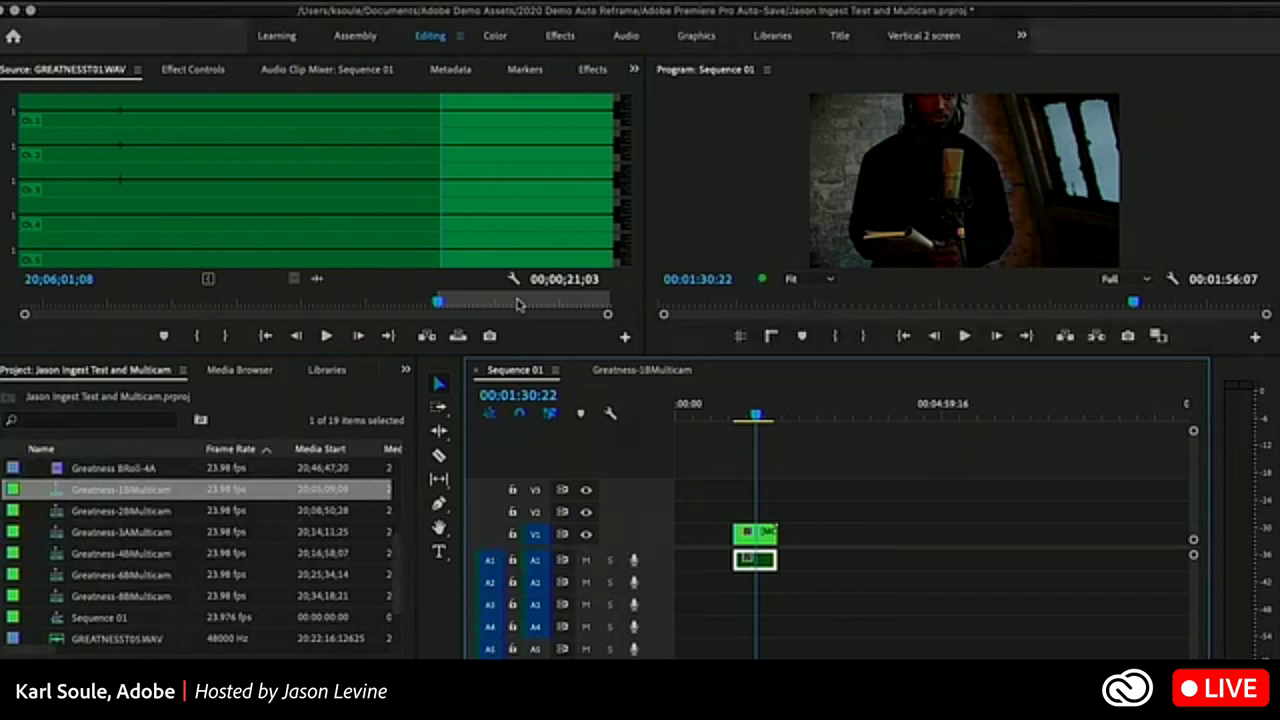
left_click(95, 72)
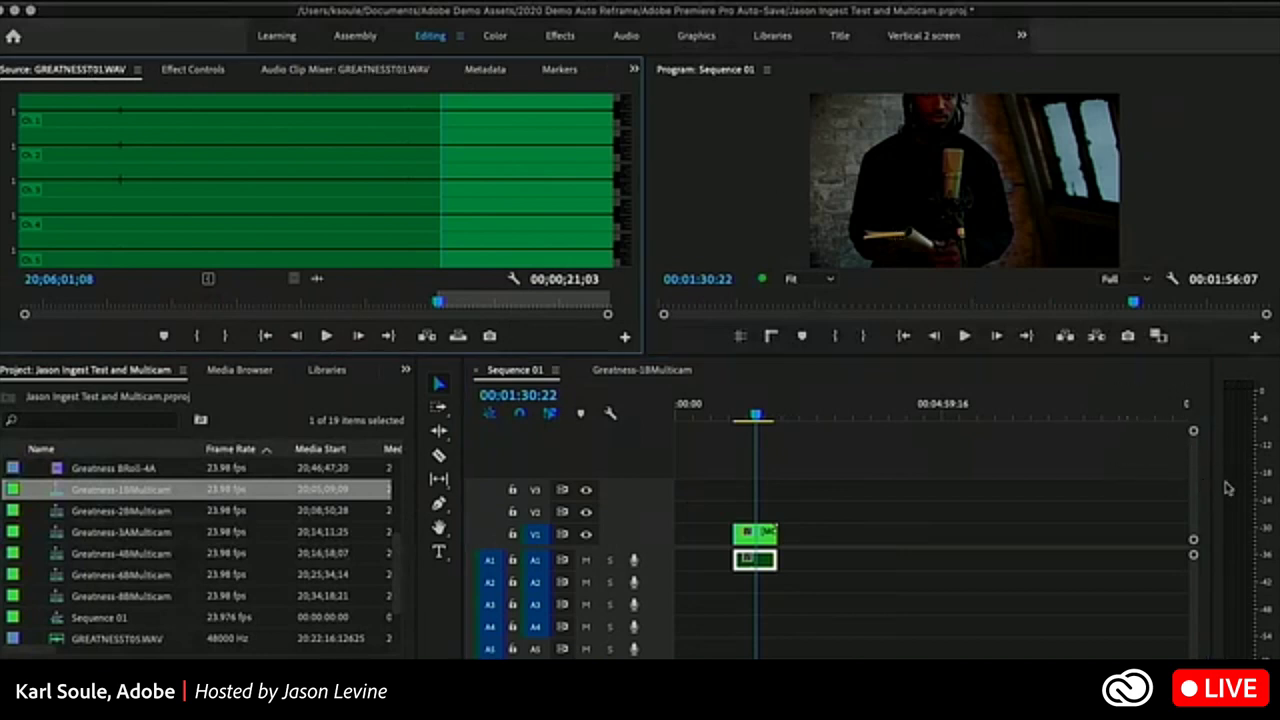
left_click_drag(1211, 483, 1062, 484)
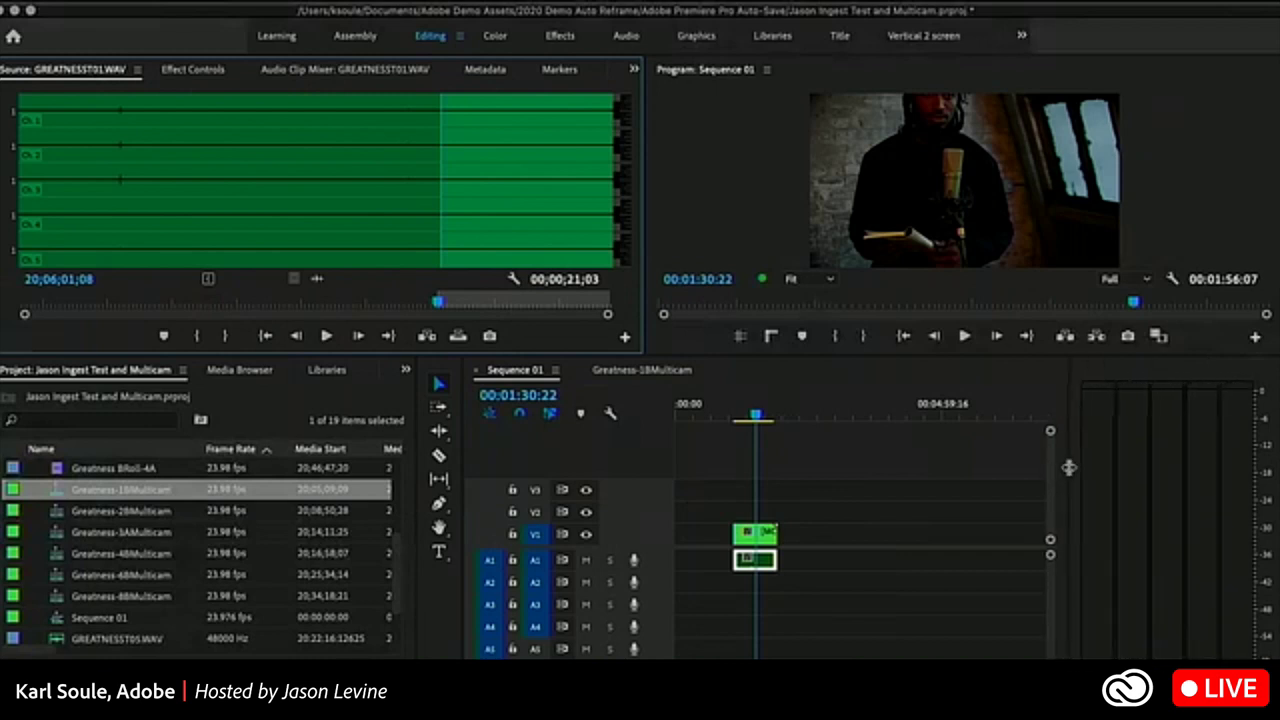
mouse_move(344, 303)
left_mouse_down()
mouse_move(228, 283)
mouse_move(340, 283)
left_mouse_up()
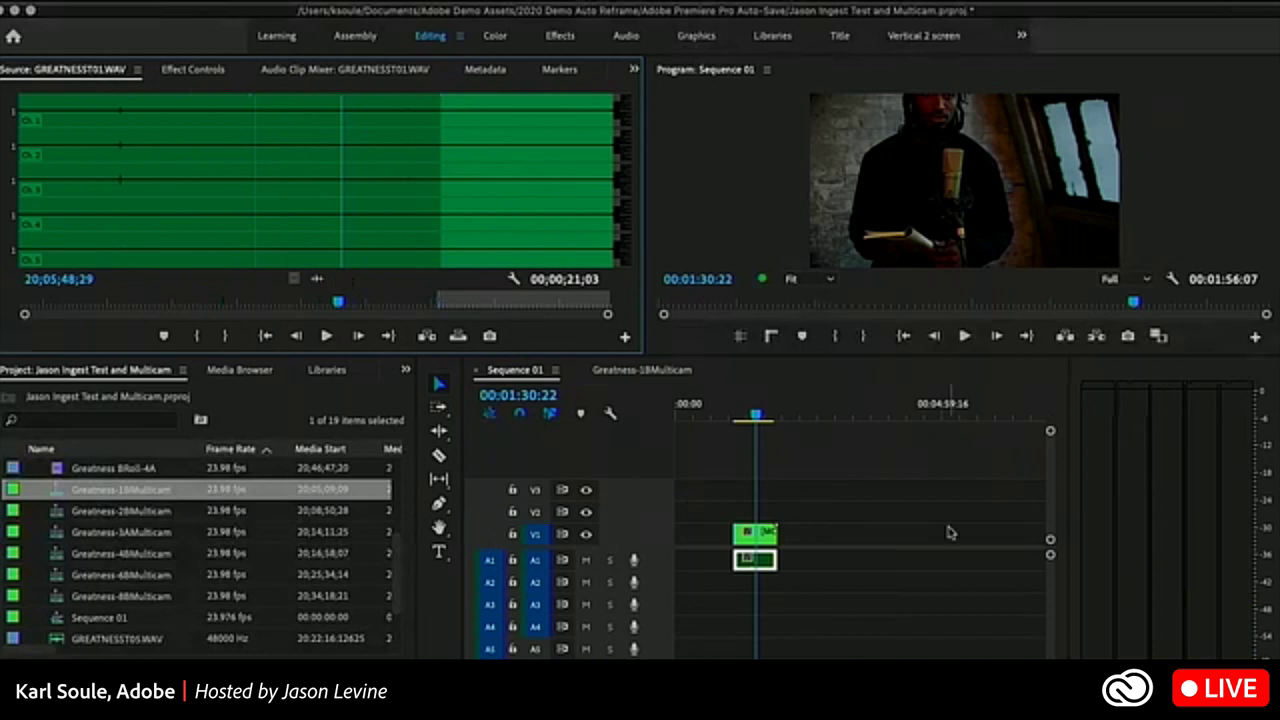
key("space")
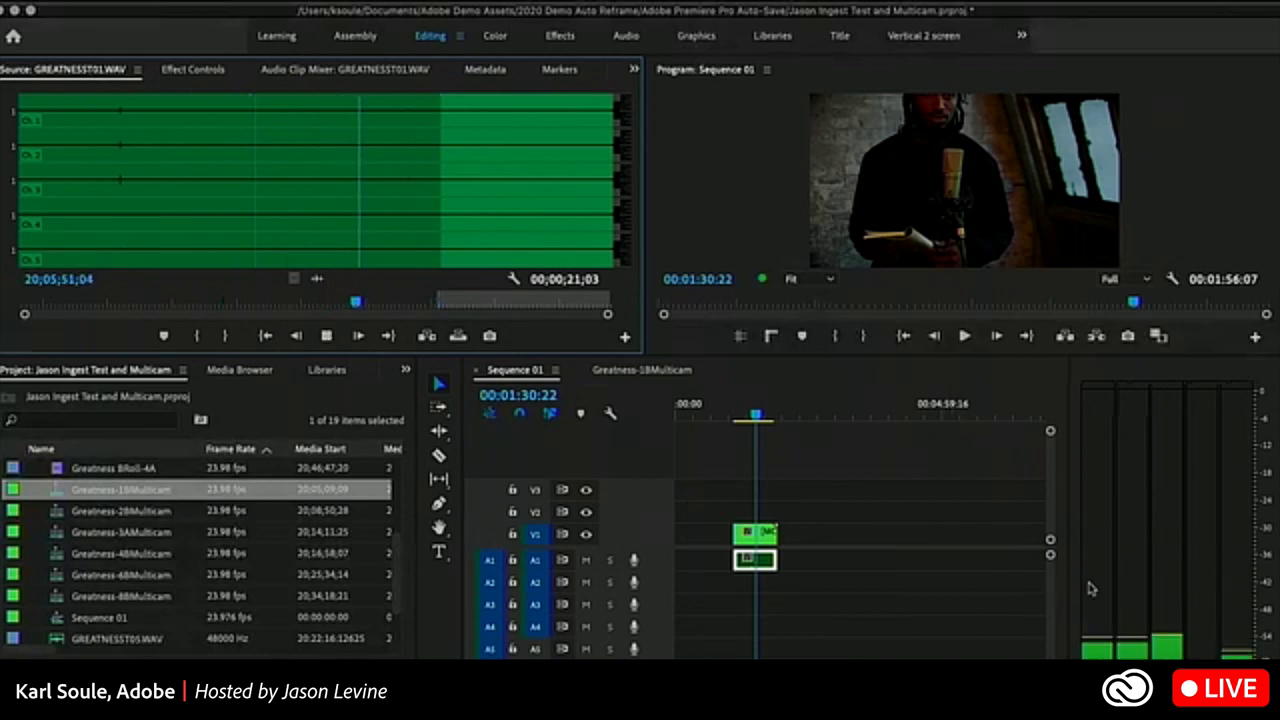
key("space")
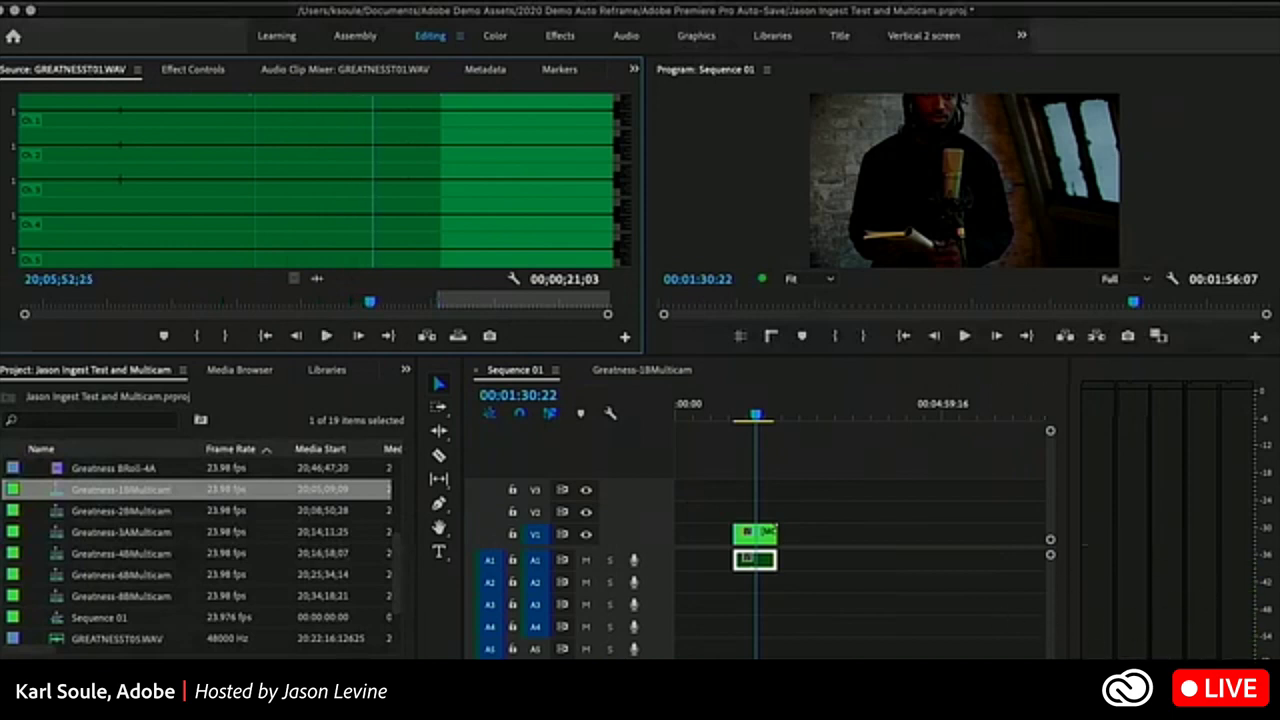
left_click(1165, 510)
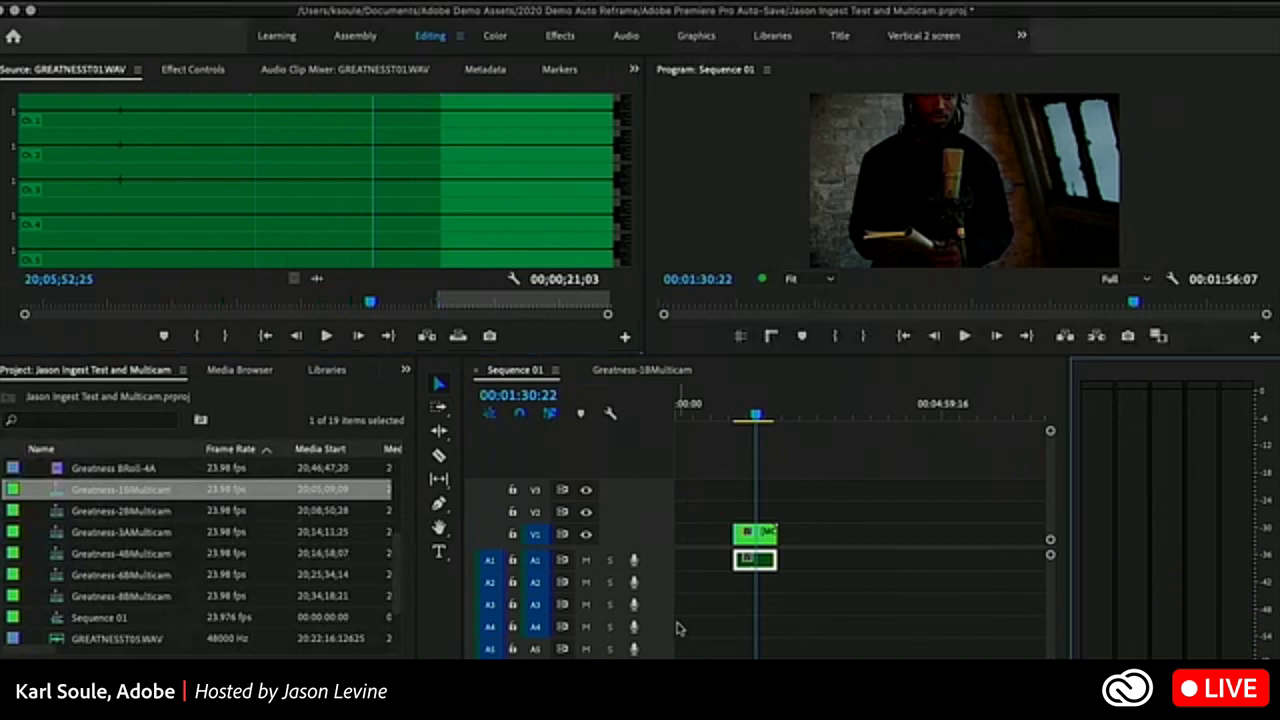
- Patch only source channel A5 to track A1 and overwrite GREATNESST01.WAV's marked range into Sequence 01 at 00:01:30:22
left_click(490, 632)
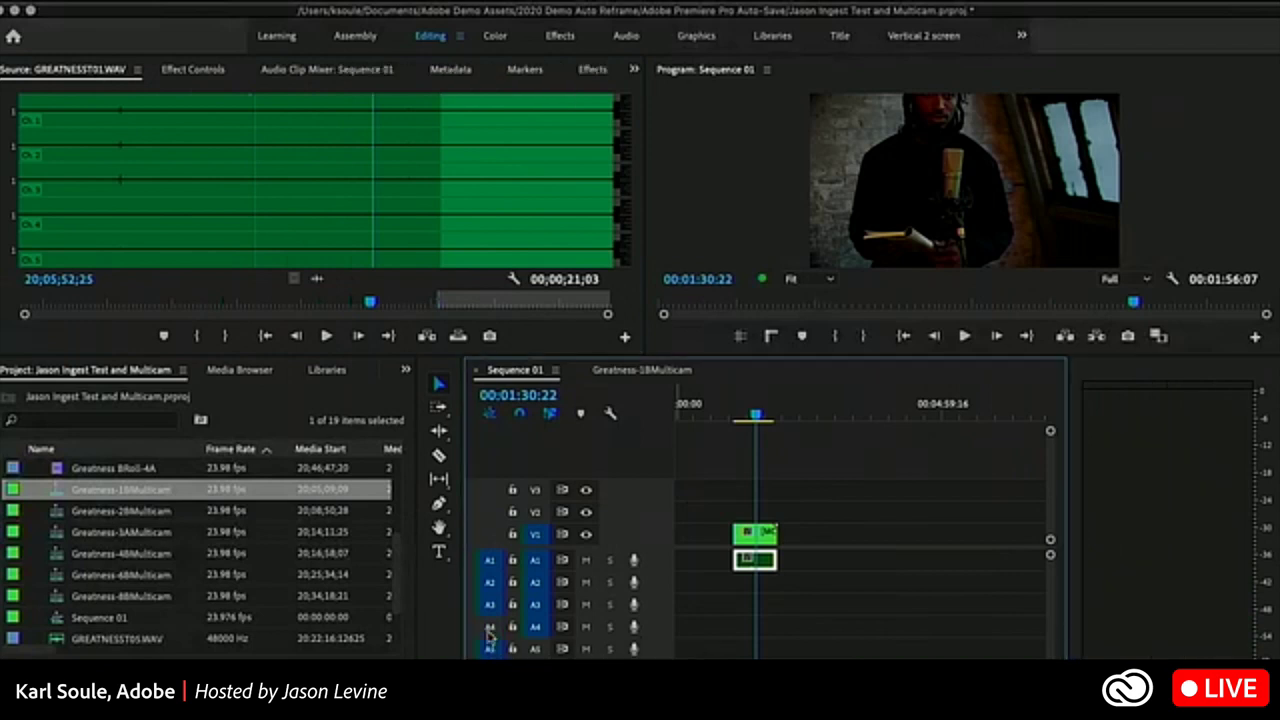
left_click(490, 560)
left_click_drag(490, 650, 490, 562)
left_click(371, 303)
left_click_drag(371, 303, 479, 304)
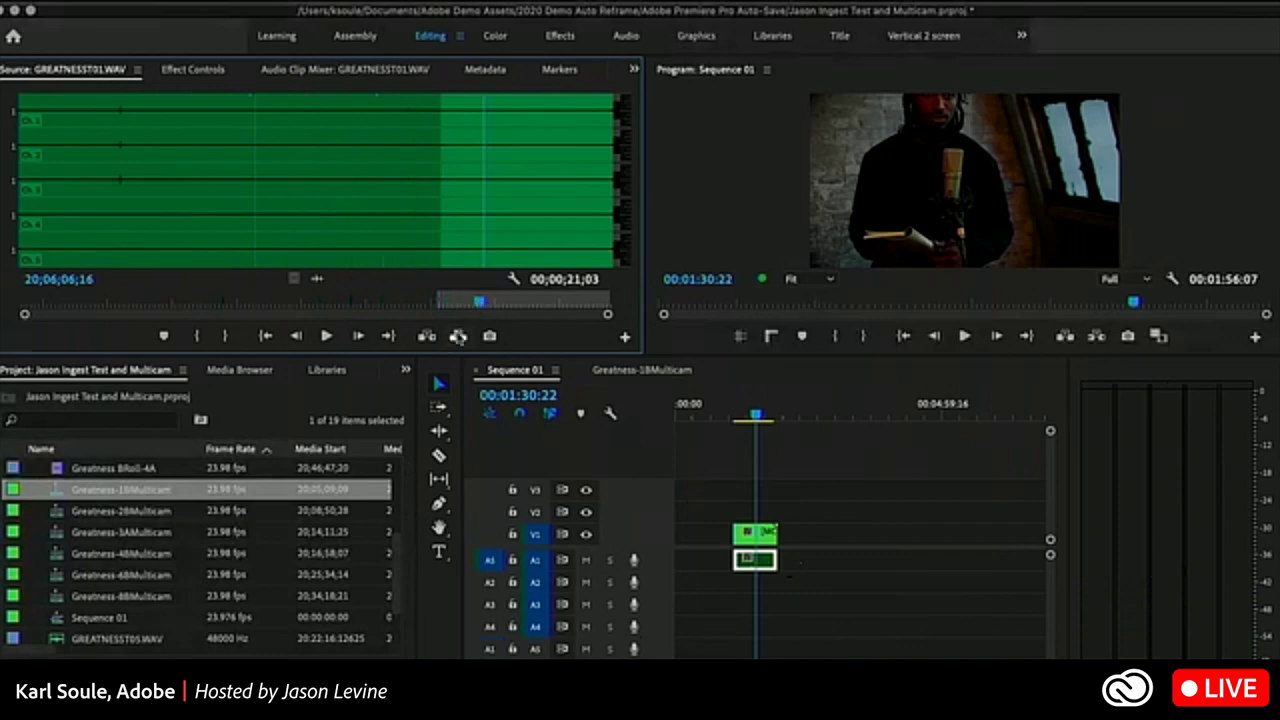
left_click(458, 336)
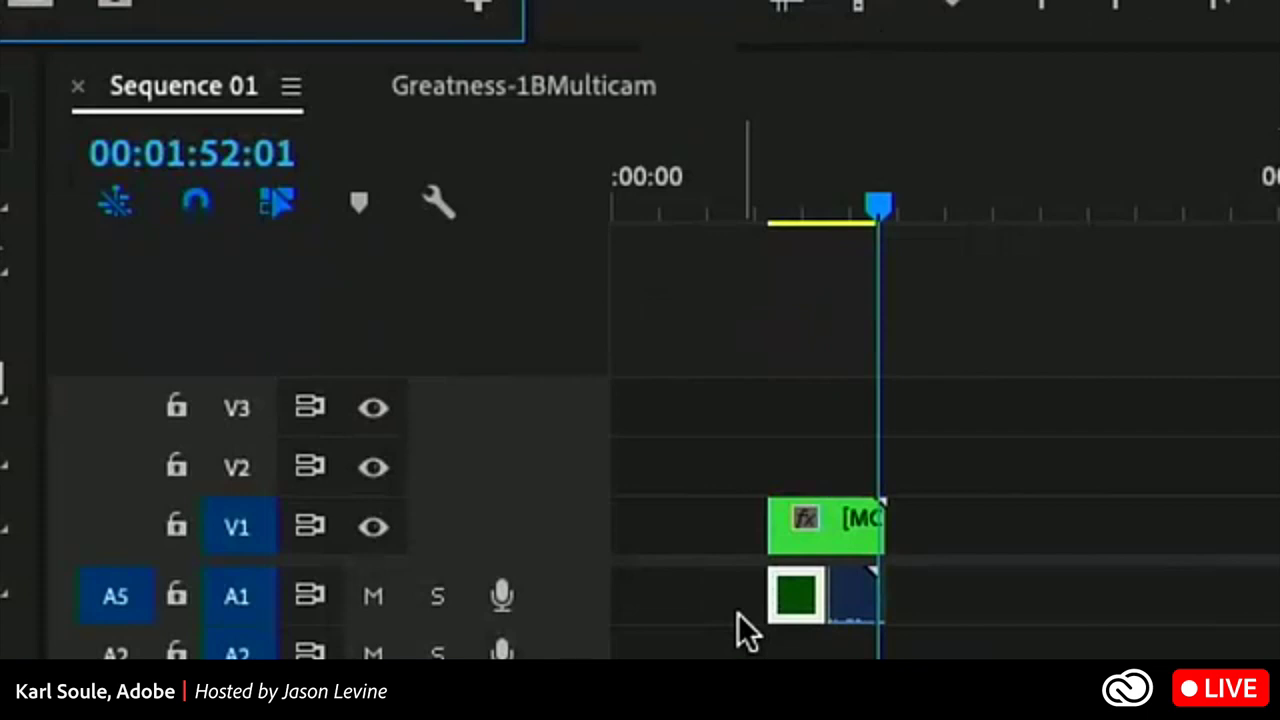
- Compare the new WAV segment on A1 with the multicam audio before it by selecting each clip in turn
left_click(738, 613)
key("=")
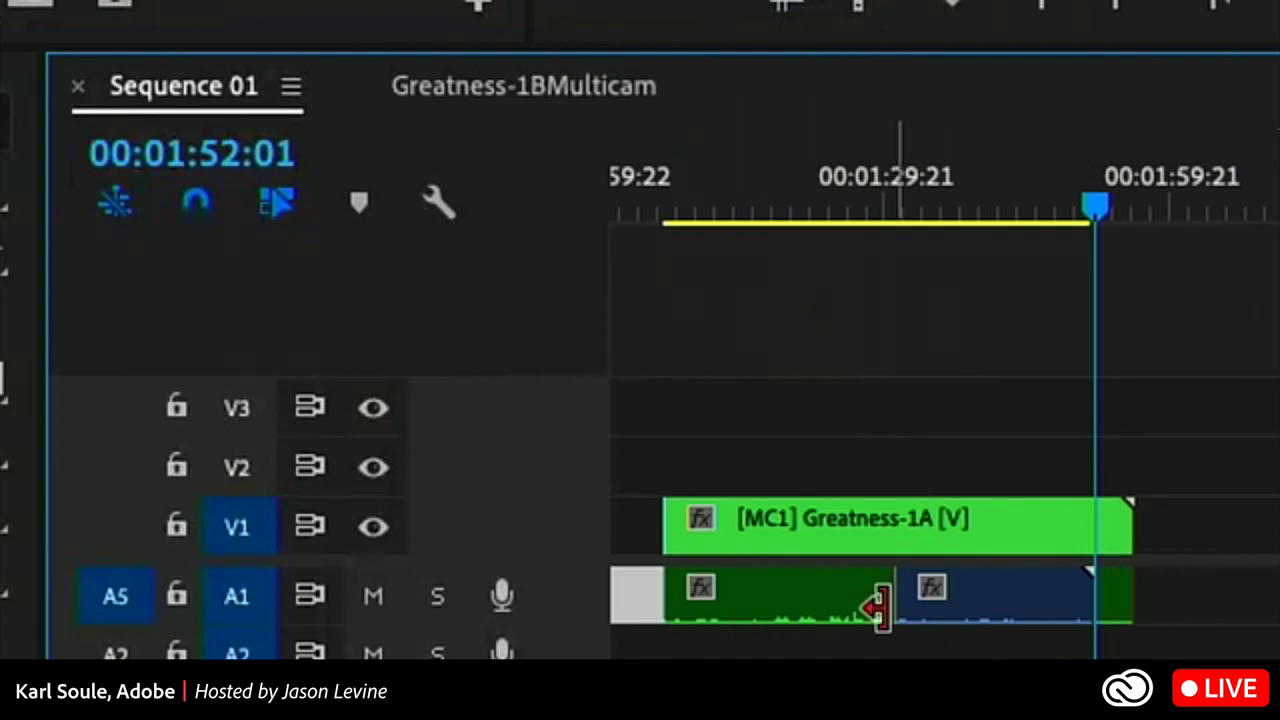
left_click(978, 605)
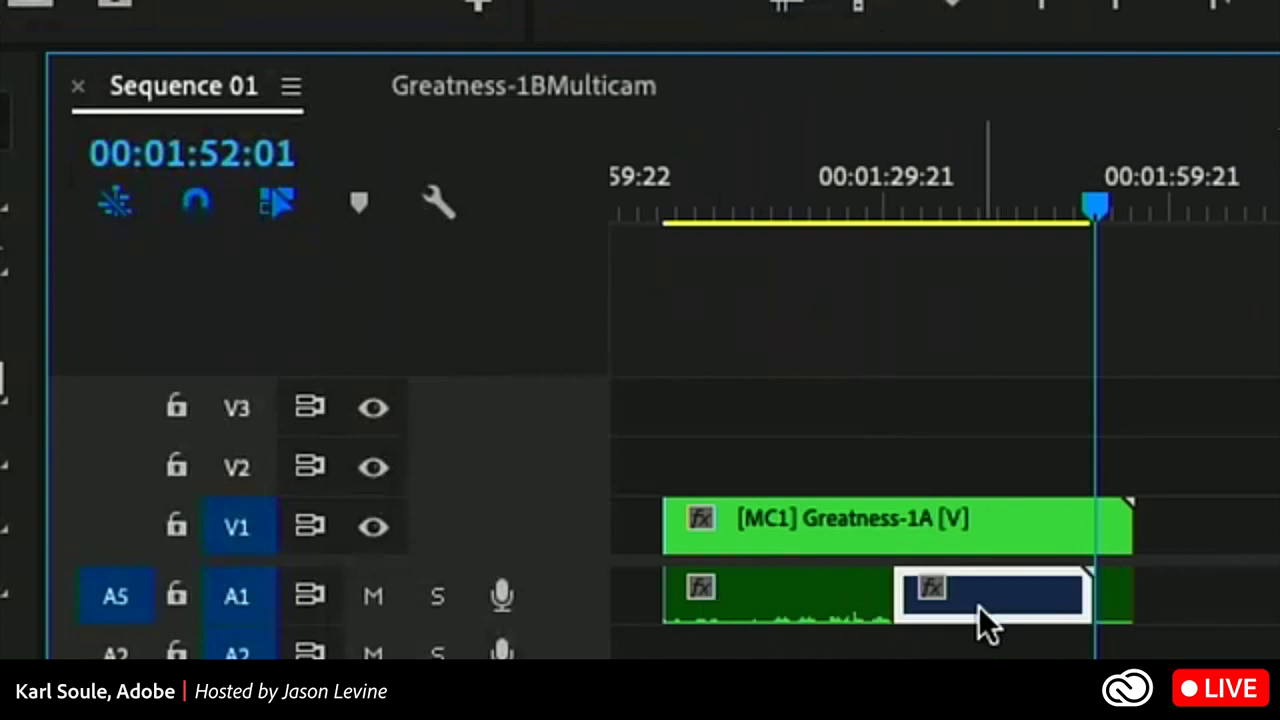
left_click(806, 598)
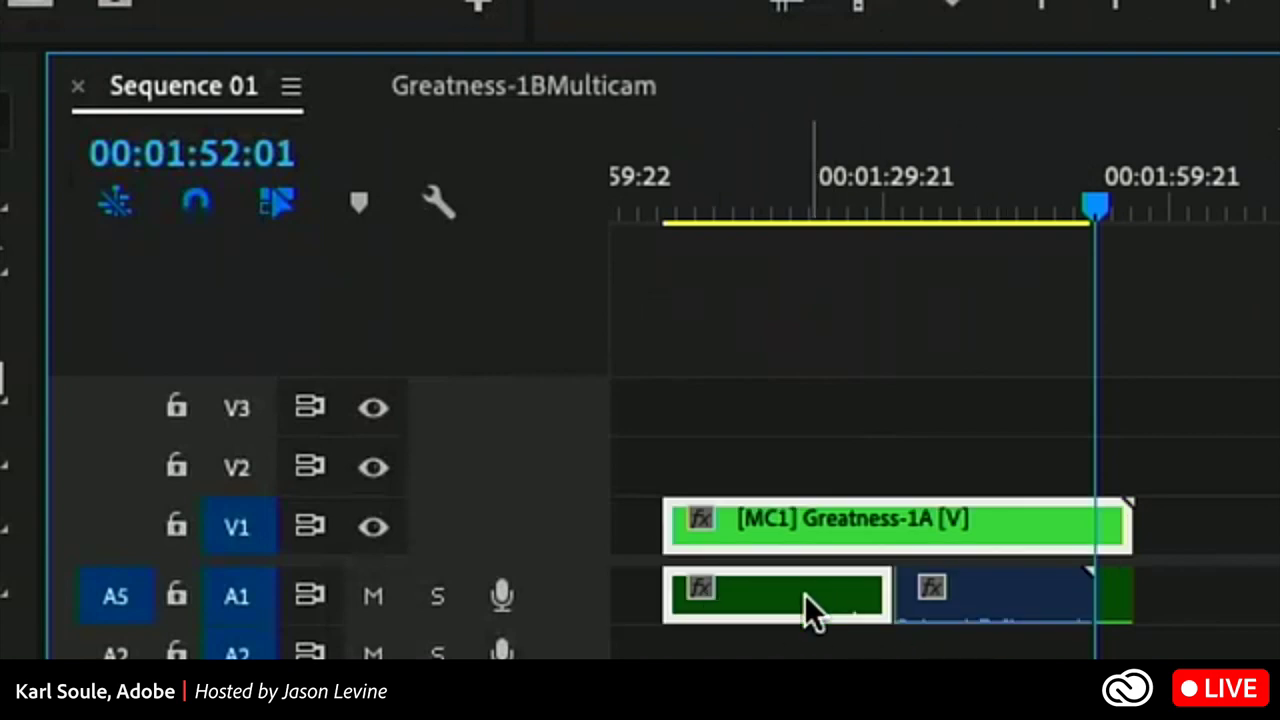
left_click(1000, 612)
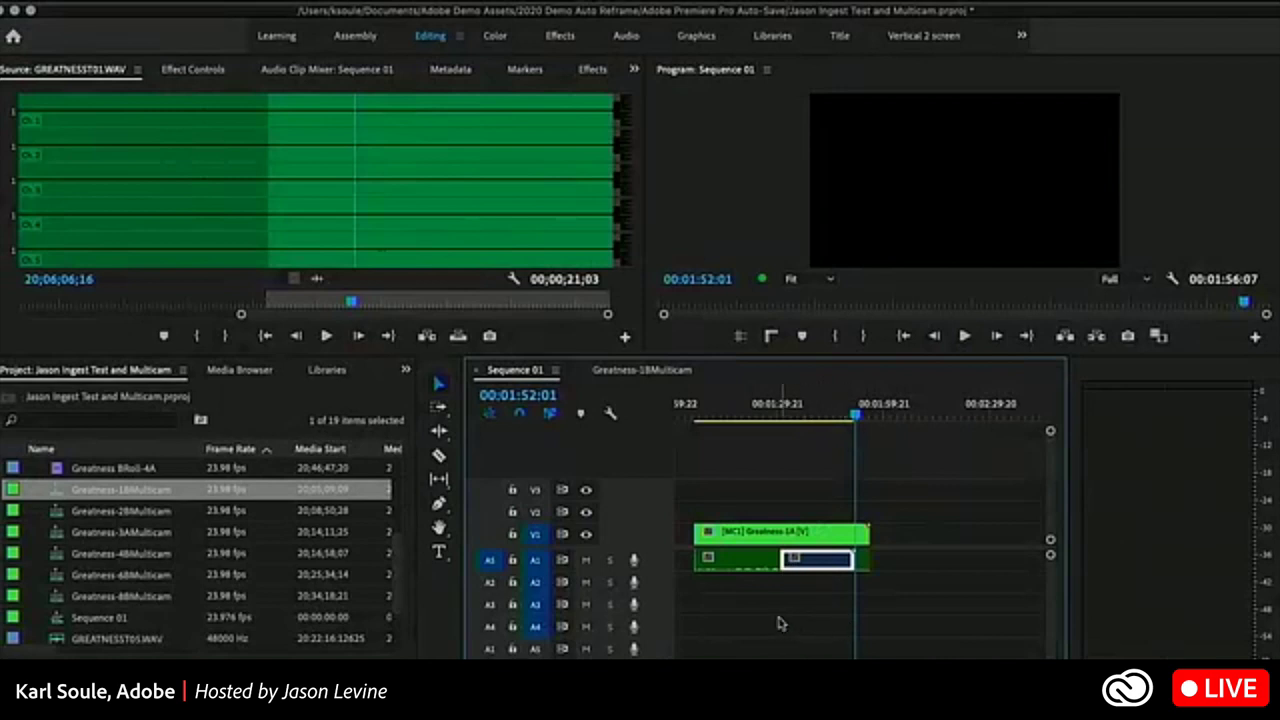
left_click(757, 563)
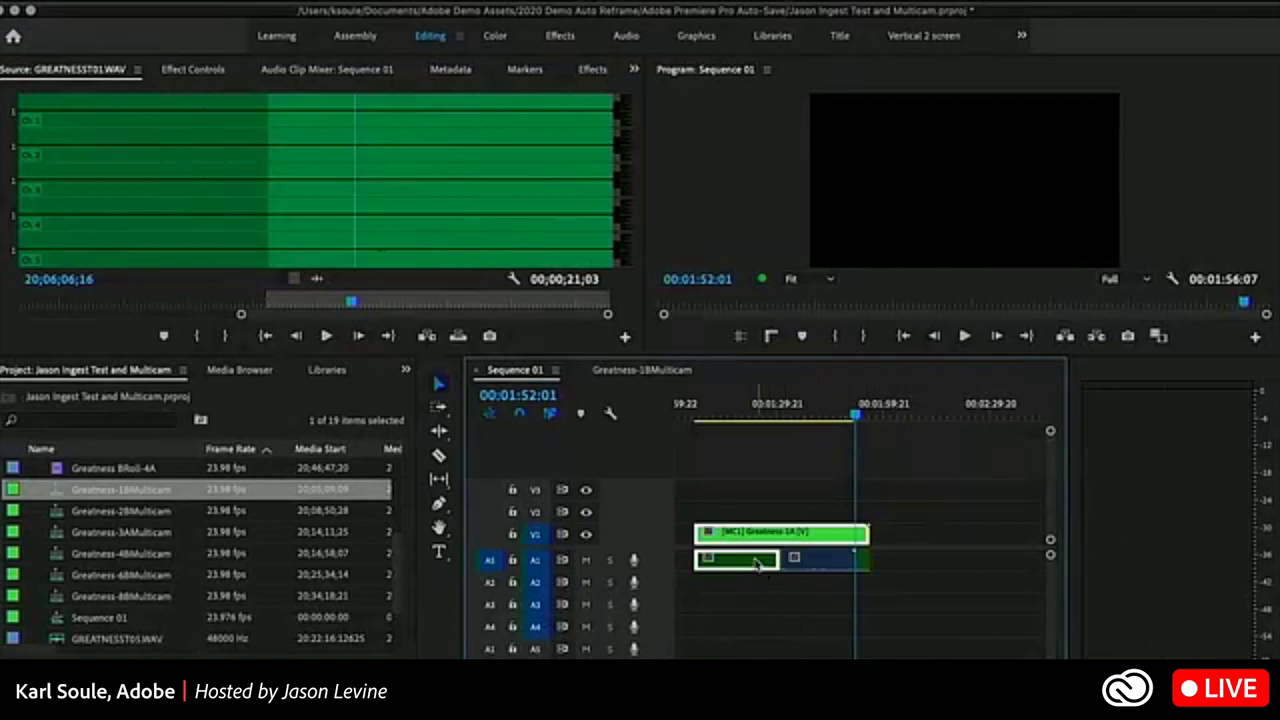
- Select the multicam video clip on V1 together with all audio segments on A1
left_click(762, 502)
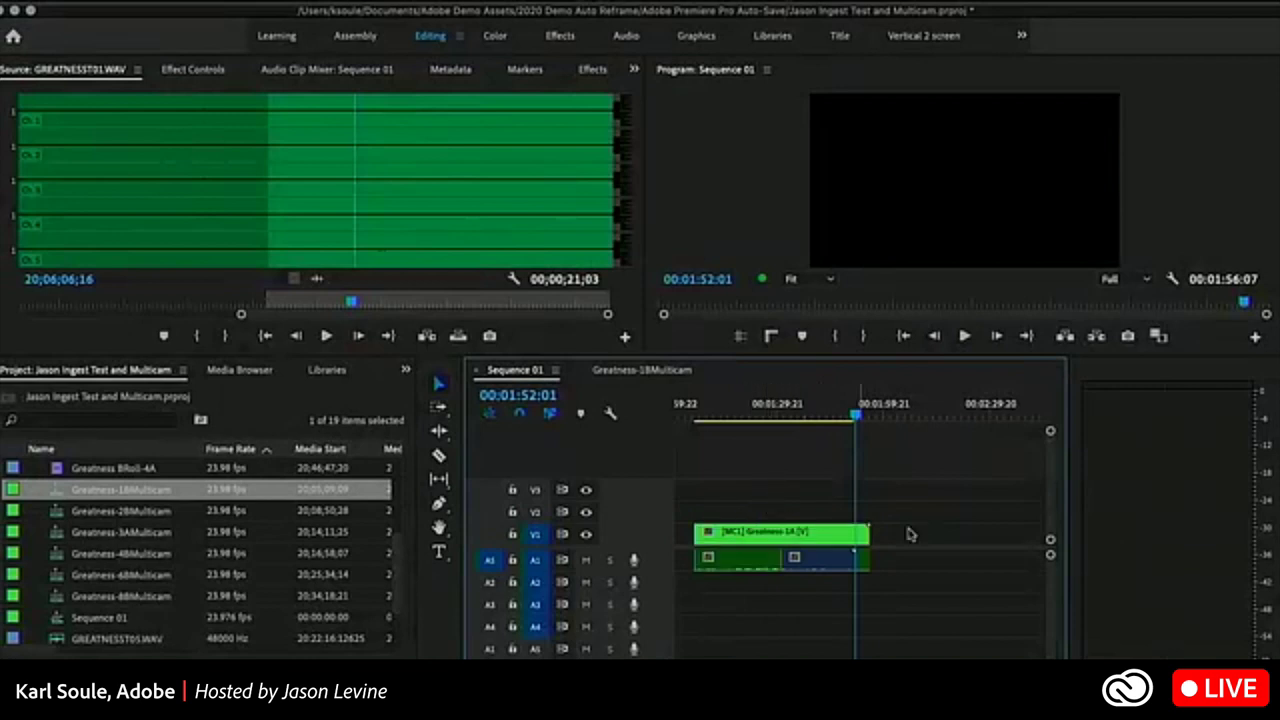
left_click_drag(911, 514, 739, 595)
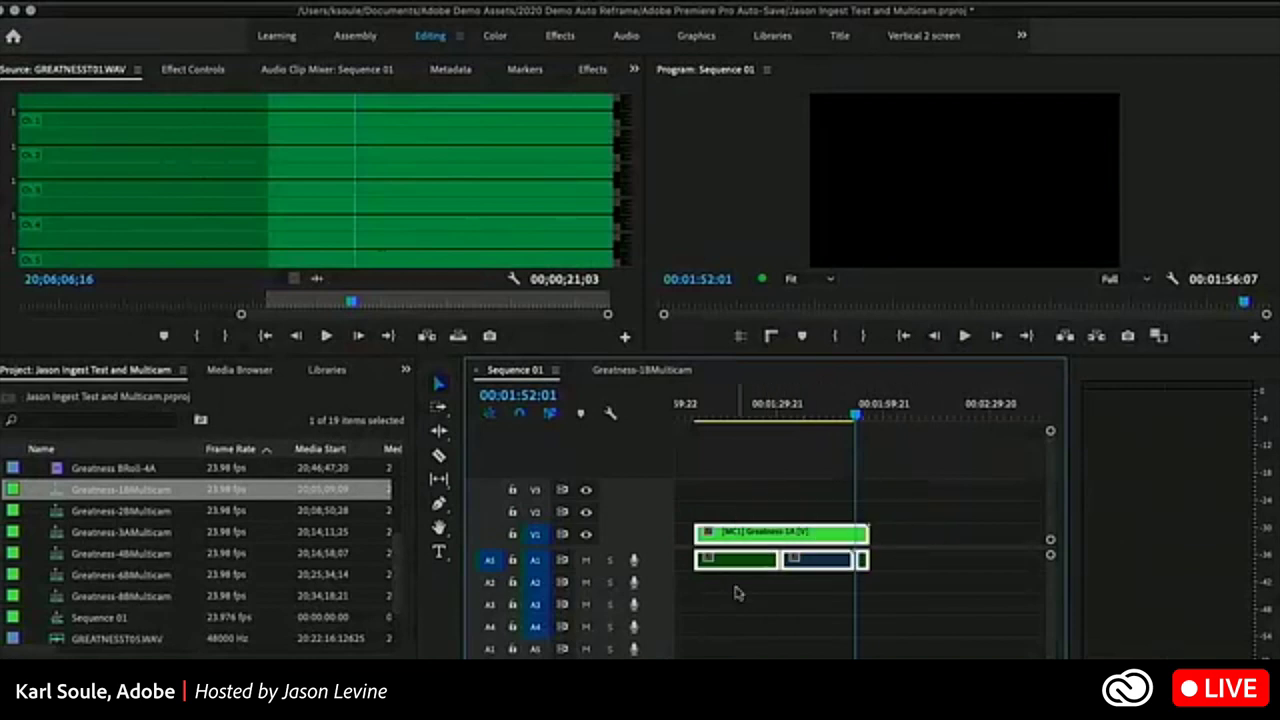